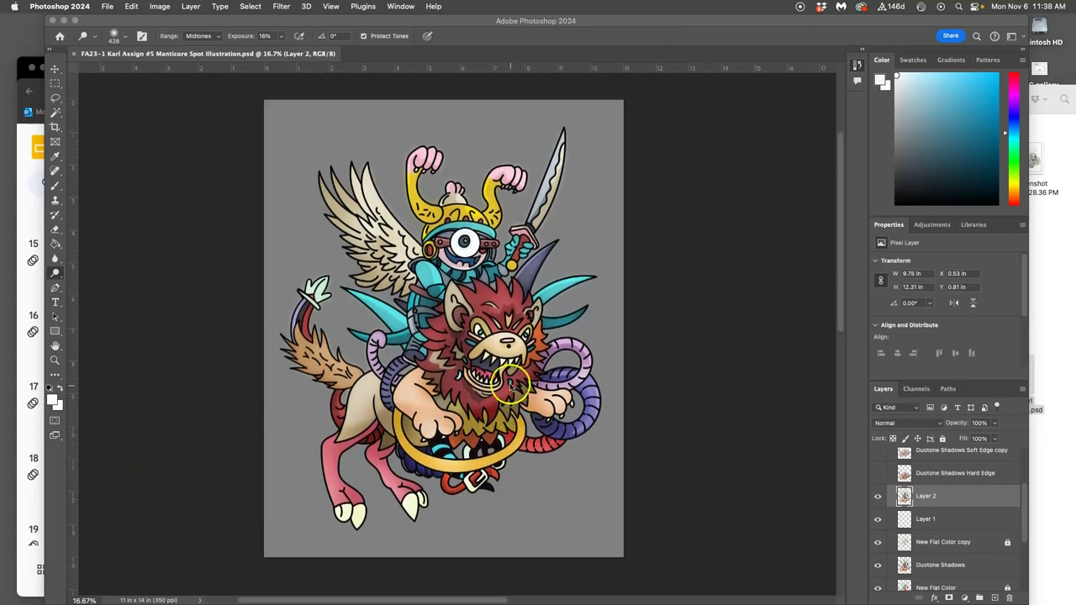
Step: Browse slides 18–22 of the Introduction to Digital Coloring deck, ending on 'Less Subtle Full-Spectrum'
click(30, 215)
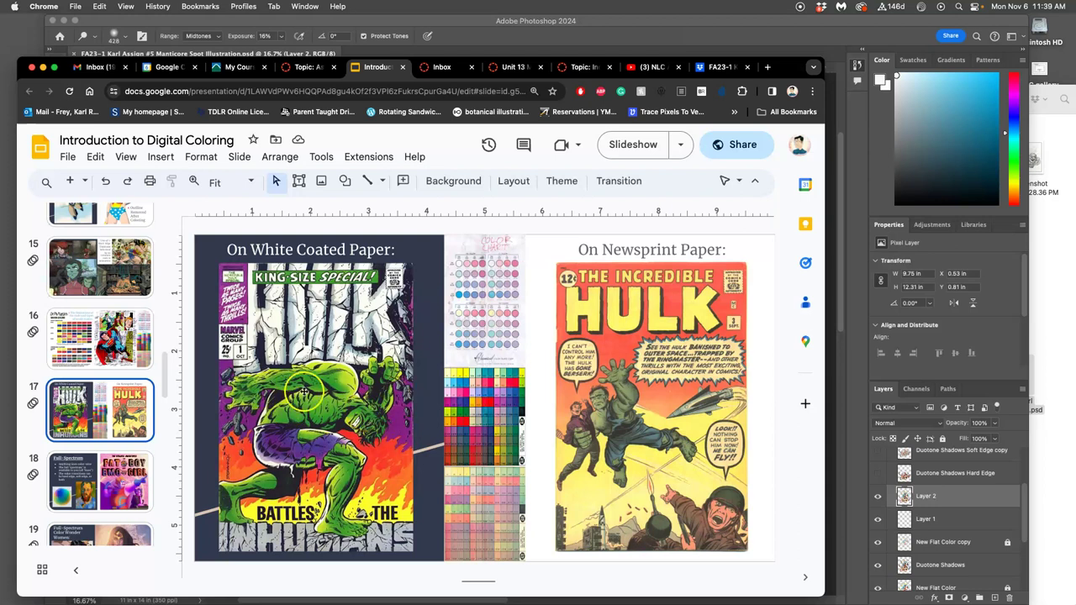
click(95, 459)
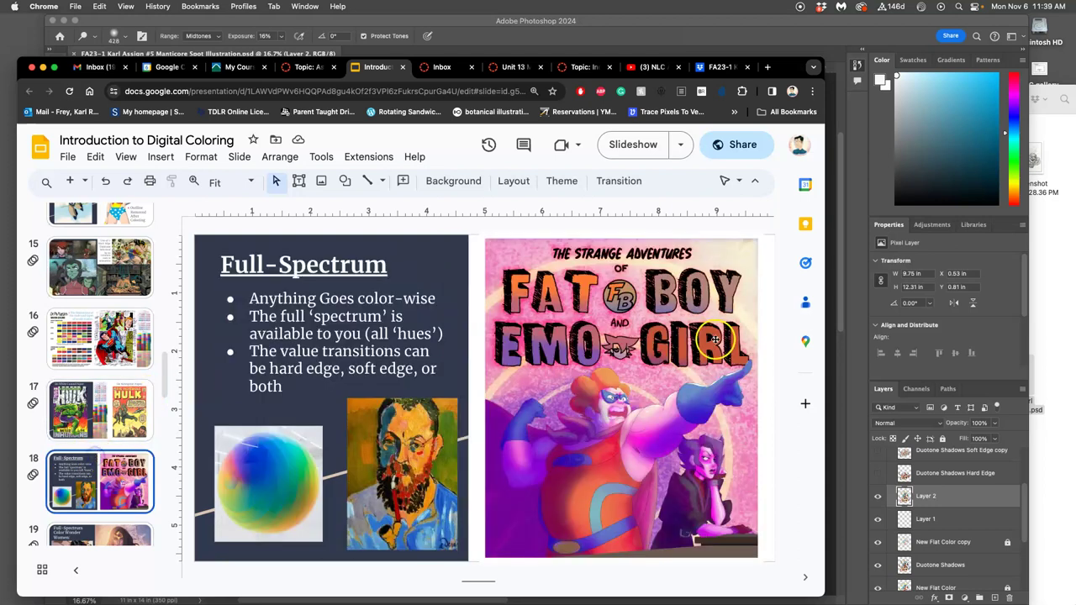
key(Down)
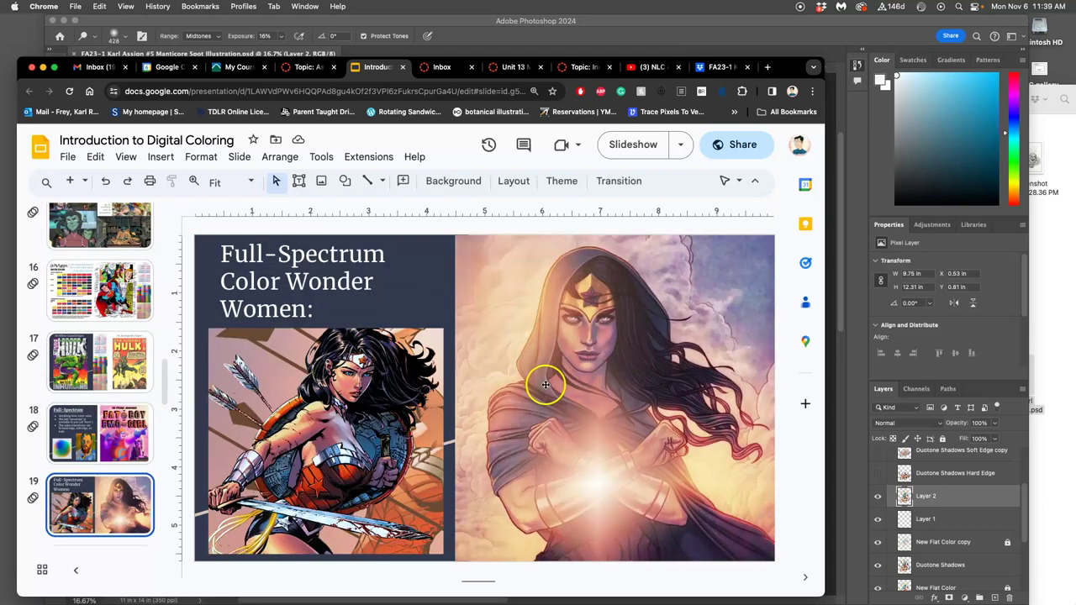
key(Up)
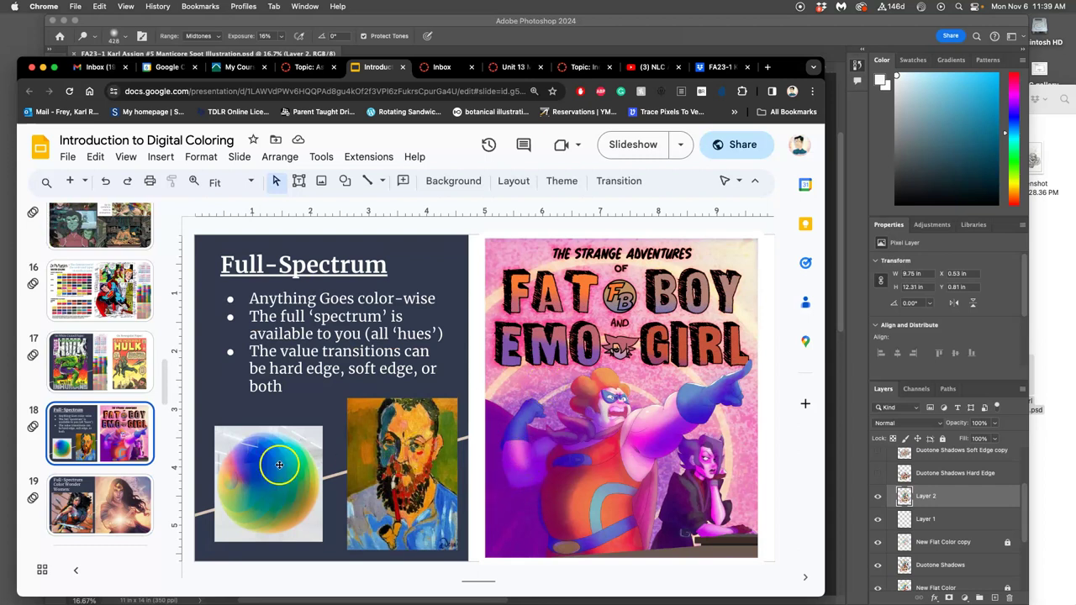
scroll(126, 442, down, 4)
click(126, 424)
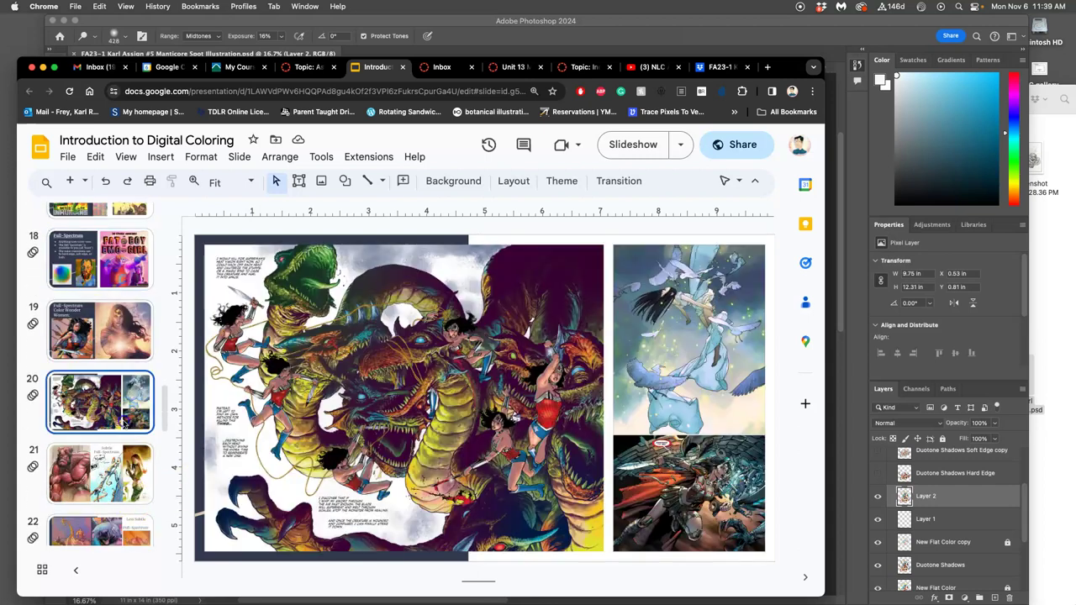
click(122, 458)
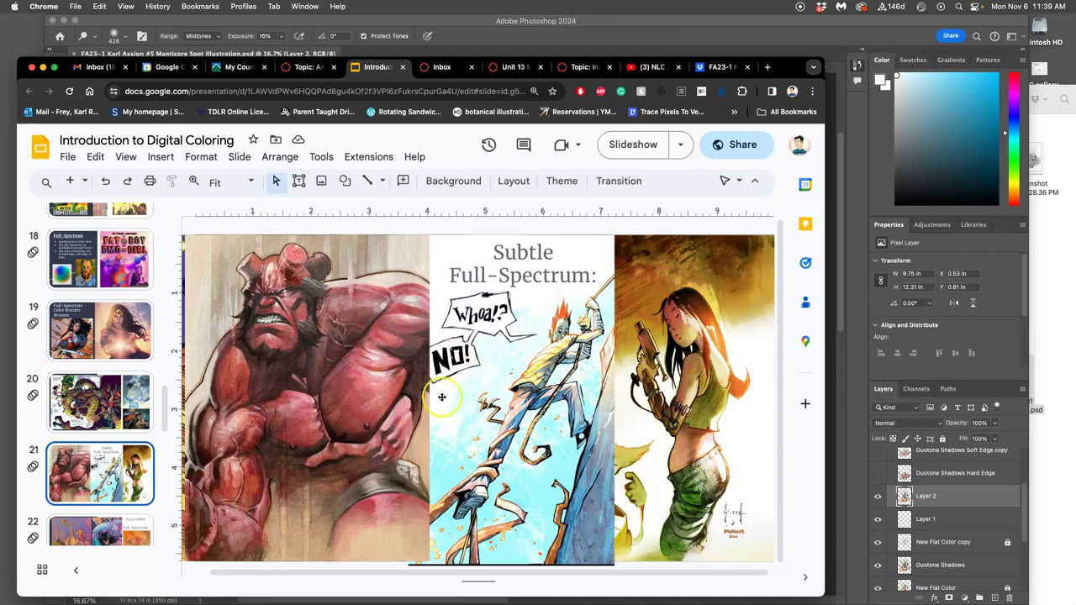
key(Up)
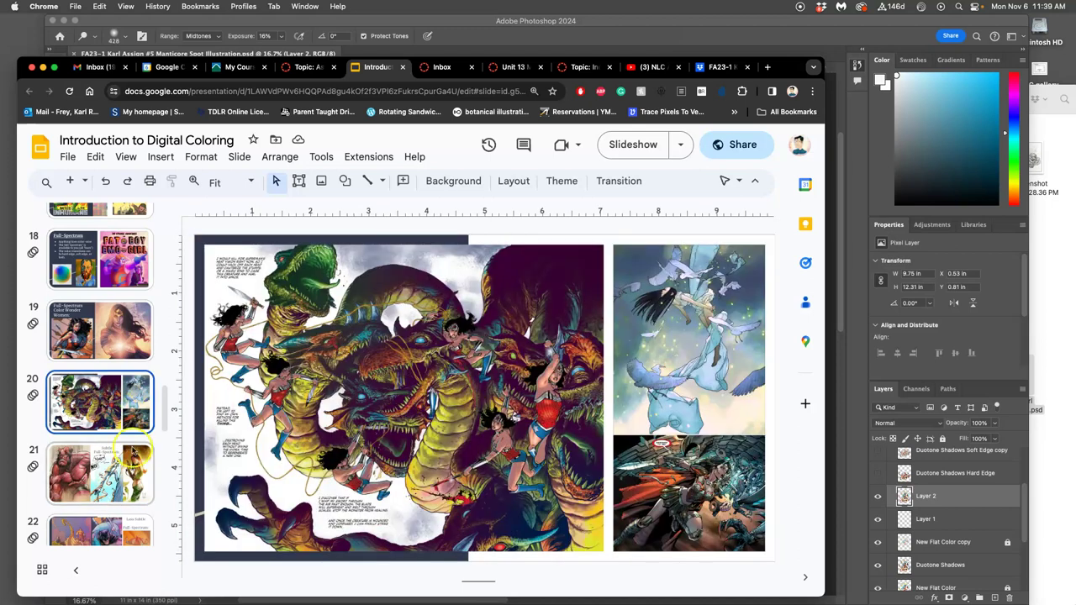
click(105, 528)
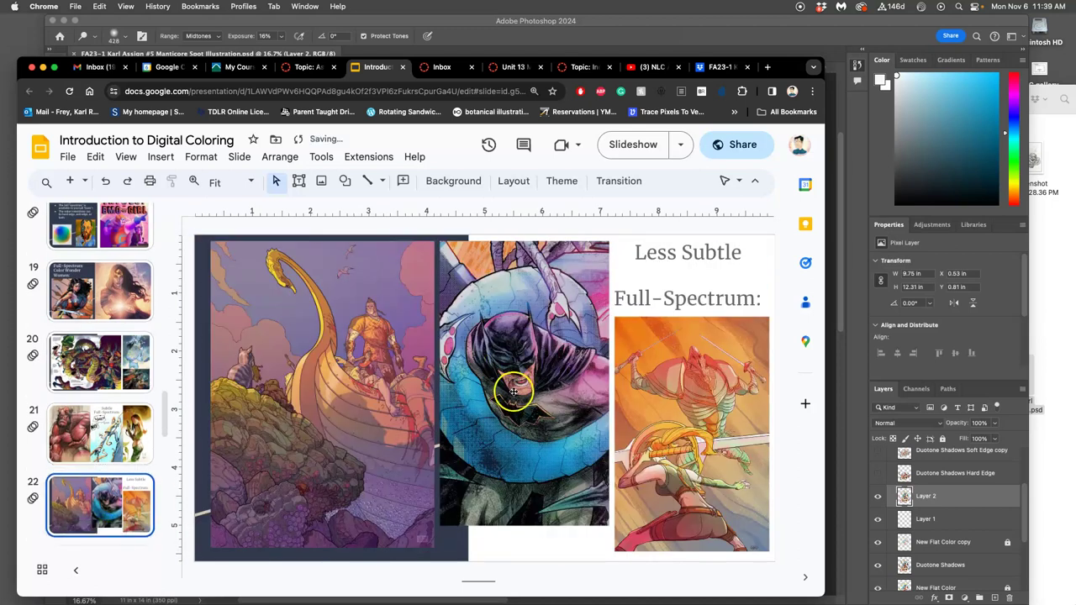
Step: Back in Photoshop, duplicate Layer 2 with Cmd+J
click(790, 39)
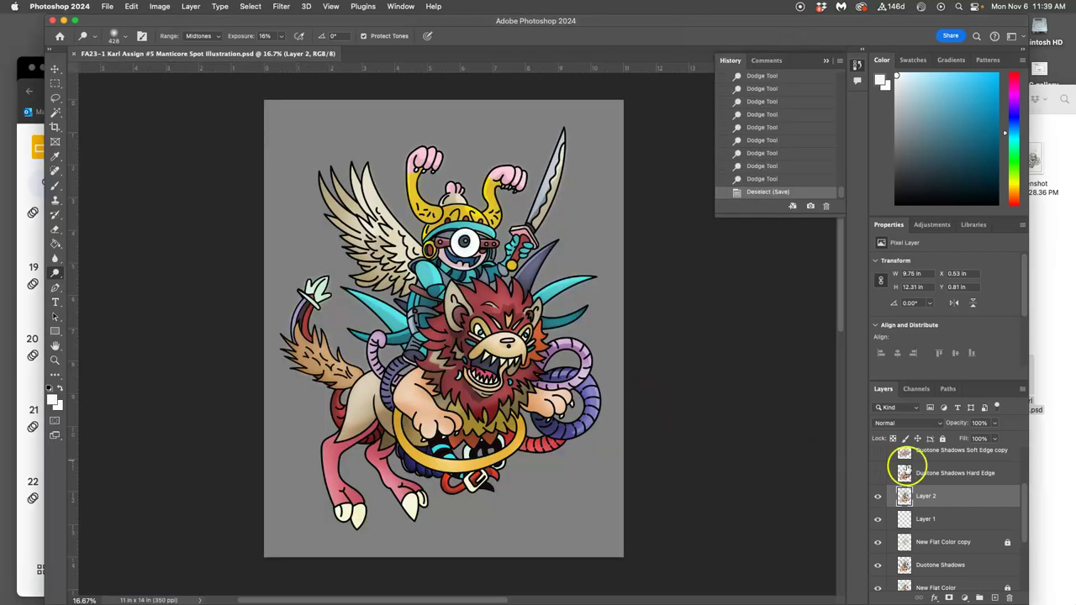
click(954, 497)
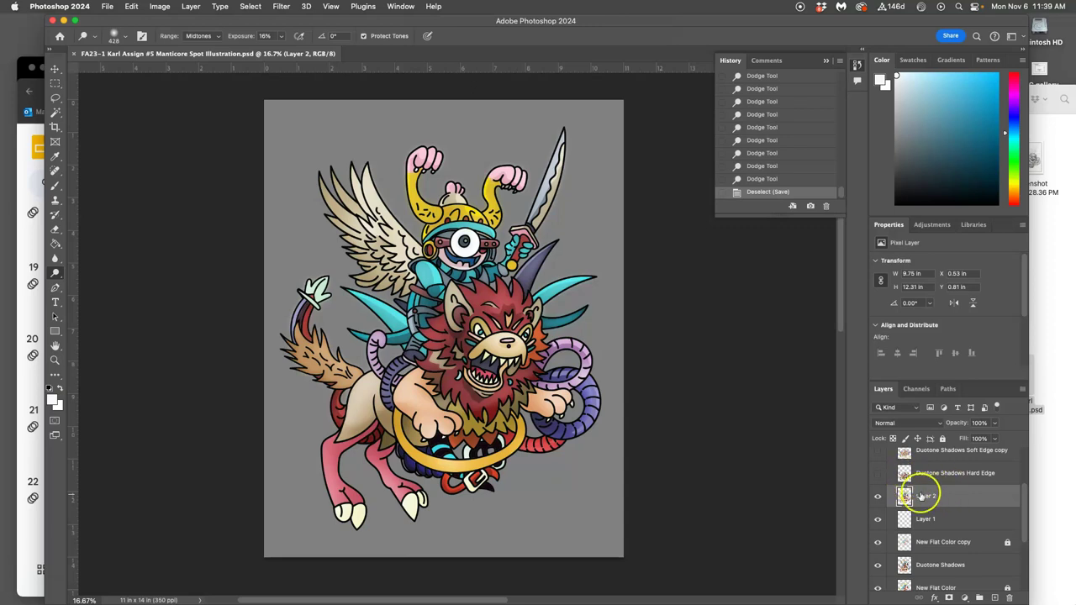
scroll(937, 494, up, 3)
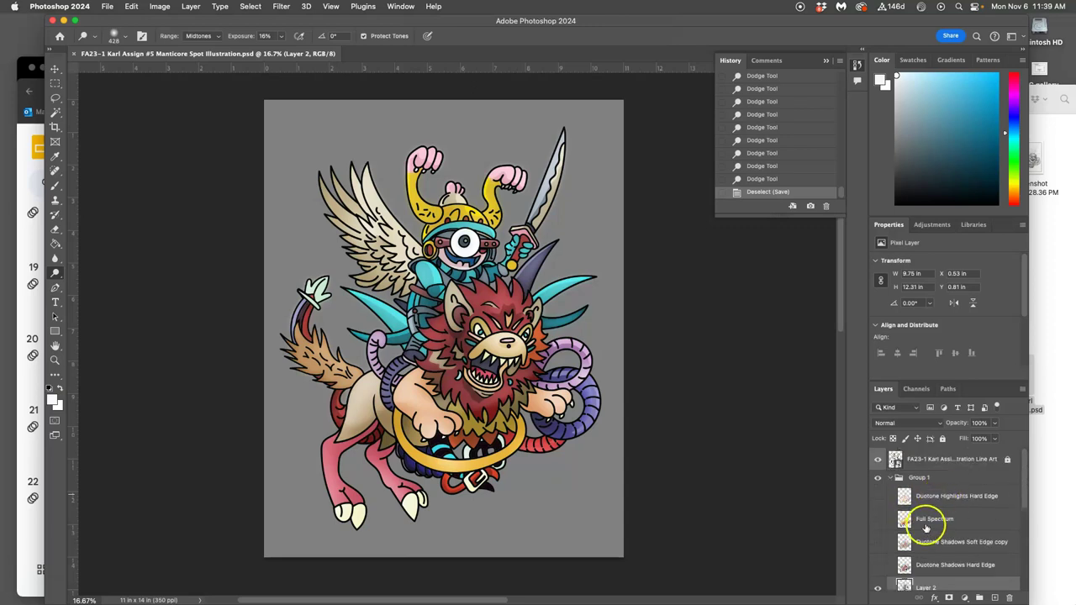
scroll(931, 521, down, 2)
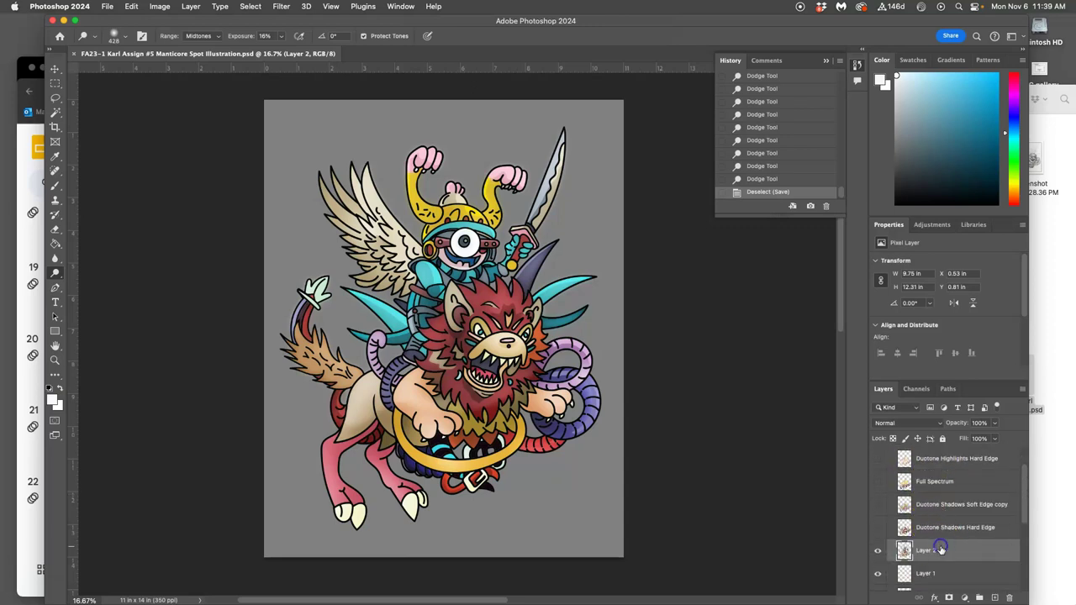
key(ctrl+j)
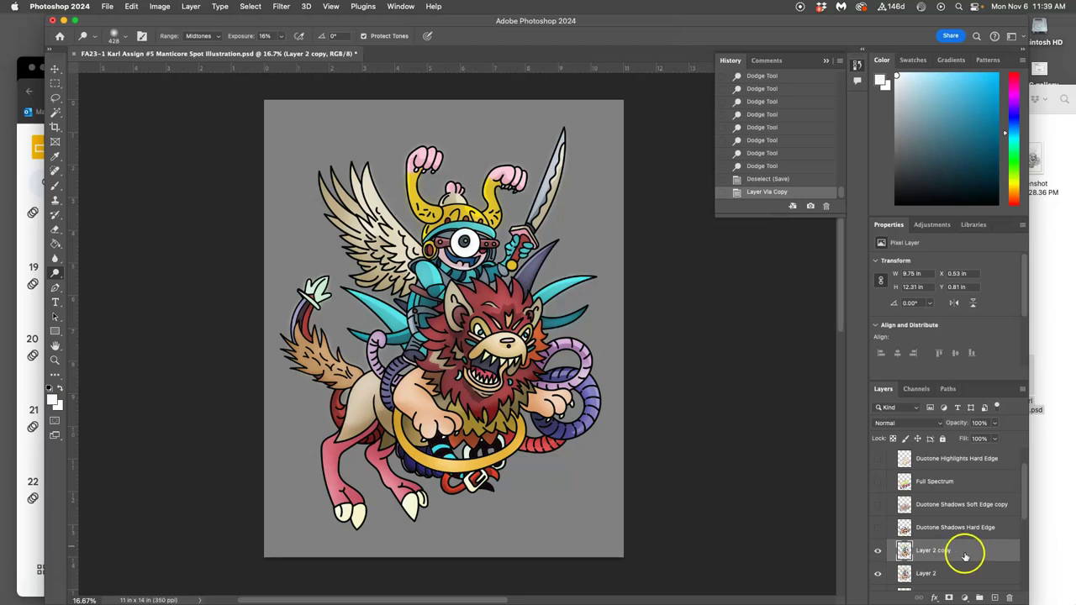
Step: Add a Gradient Overlay layer style to Layer 2 copy
double_click(965, 556)
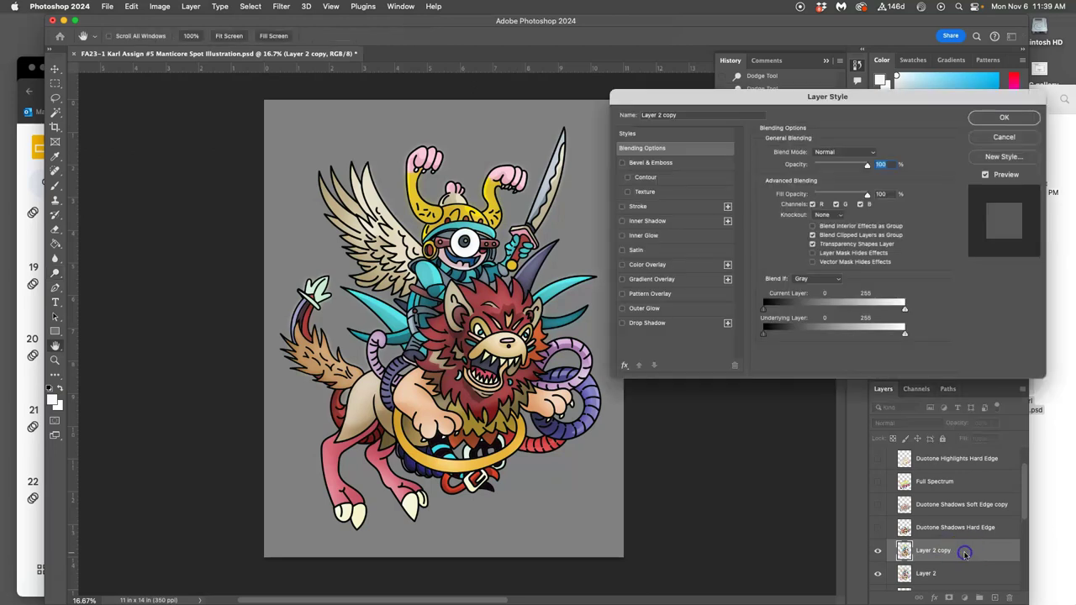
click(622, 280)
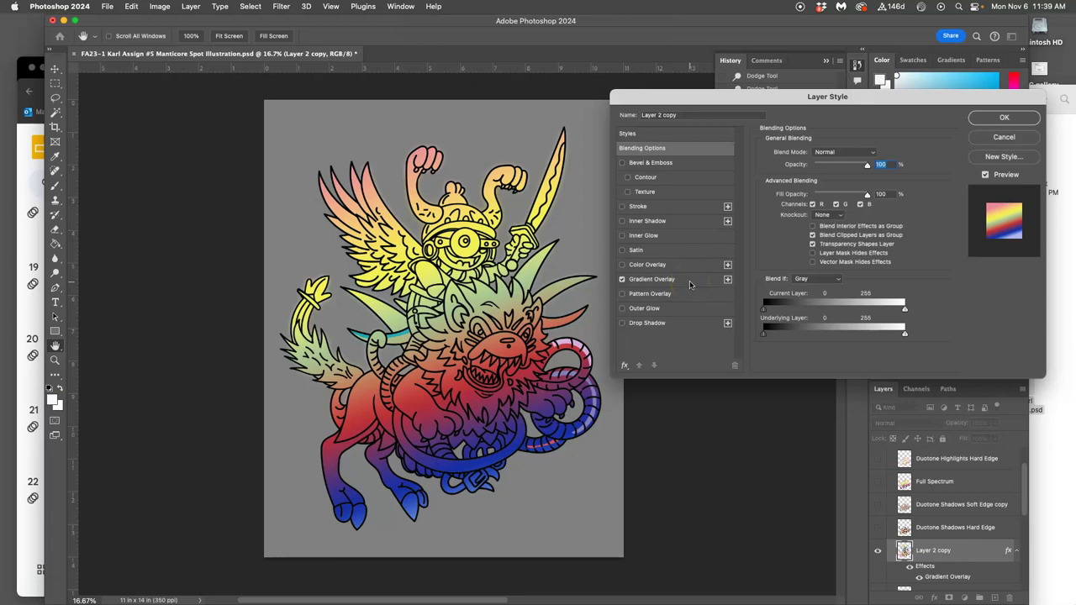
click(988, 122)
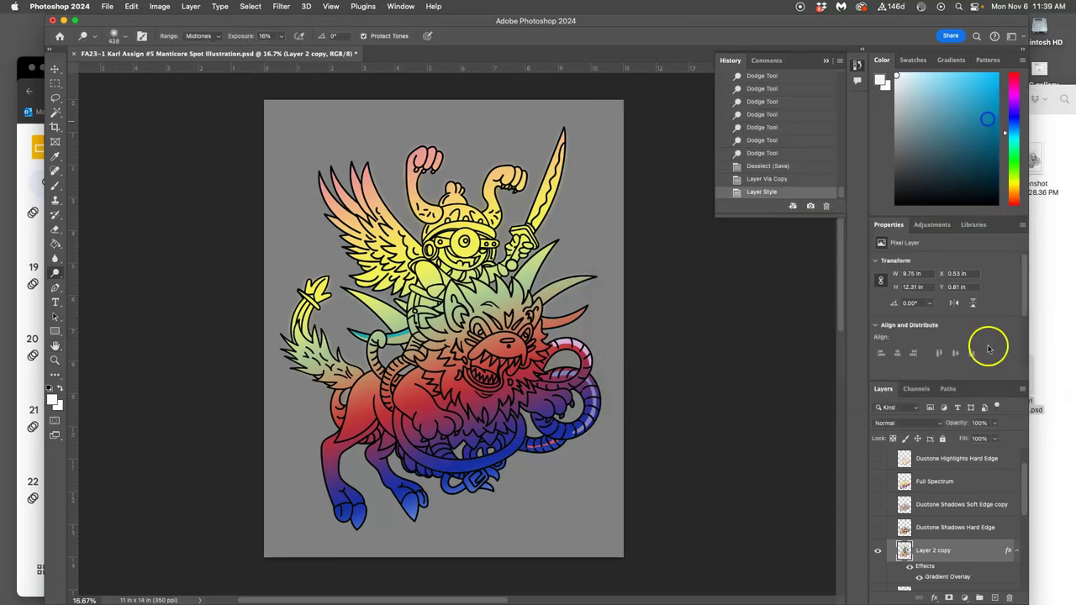
Step: Reopen the Gradient Overlay settings and angle the gradient at 124°
double_click(980, 555)
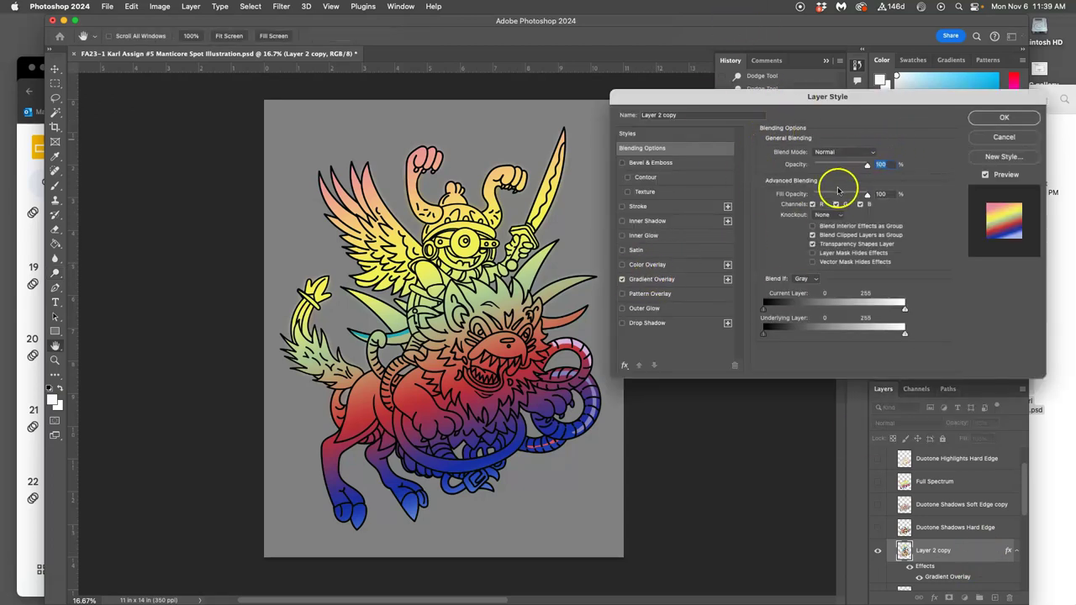
click(664, 279)
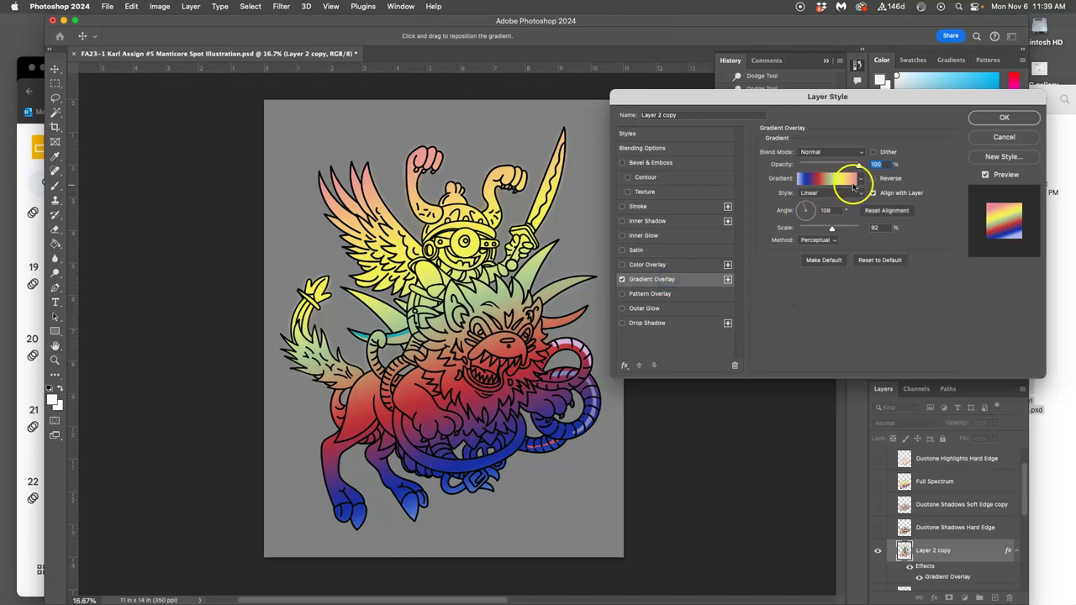
drag(804, 209, 805, 202)
Step: Change the gradient's yellow colour stop to a pale cream
click(828, 178)
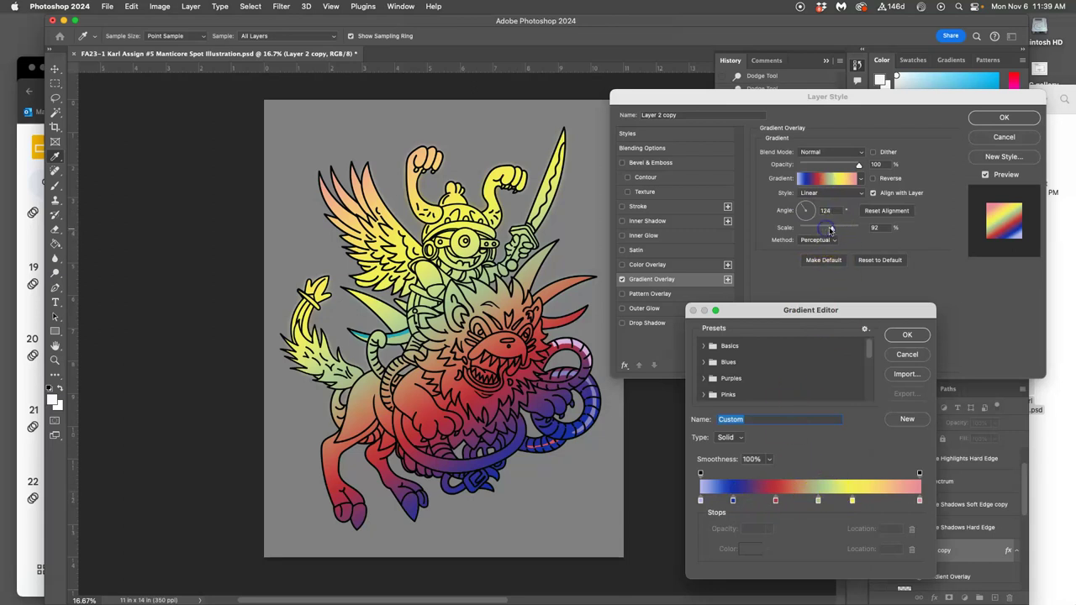
click(852, 501)
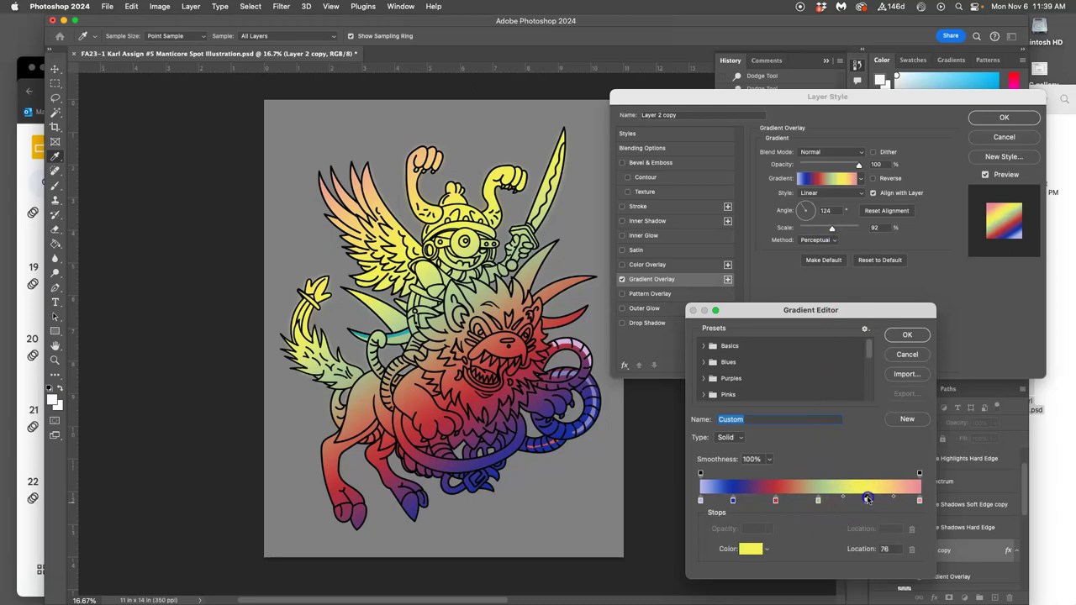
click(750, 549)
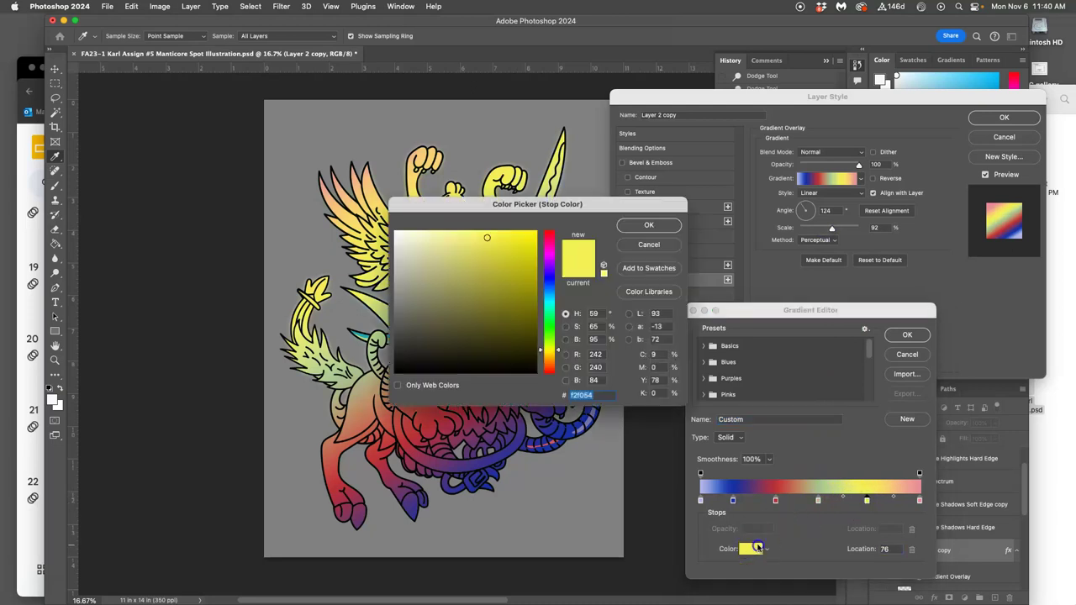
drag(414, 250, 407, 247)
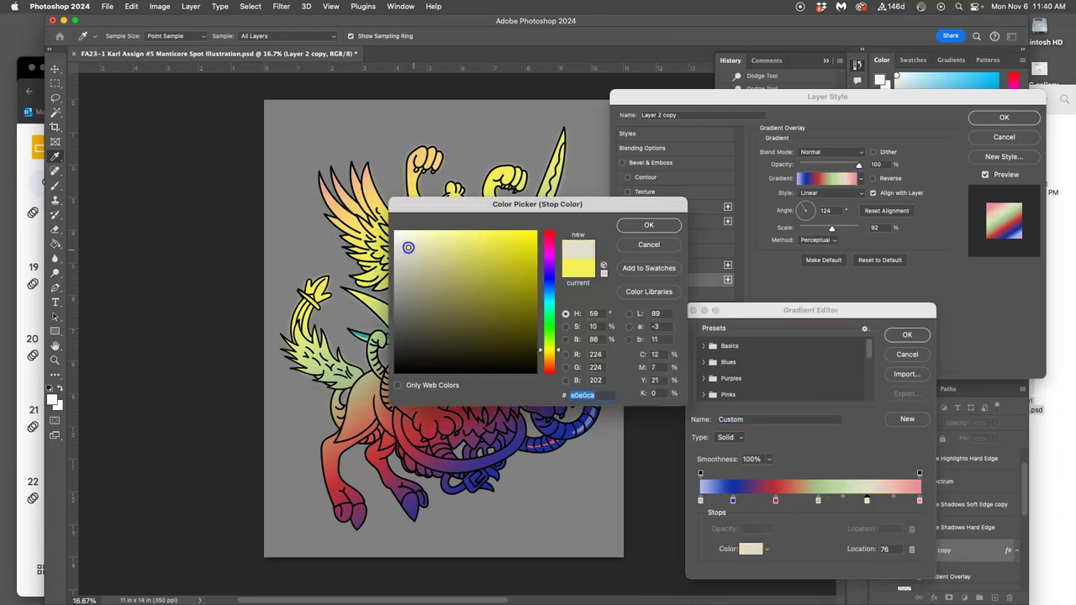
click(627, 229)
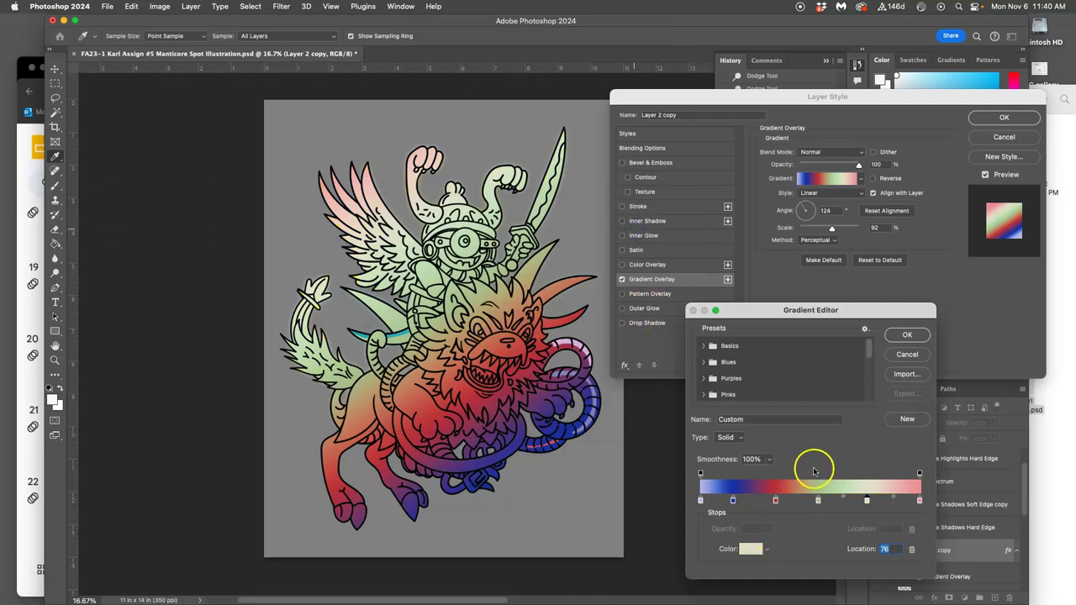
Step: Add a pale stop near the blue end, position the stops around 27–28%, and accept
click(754, 501)
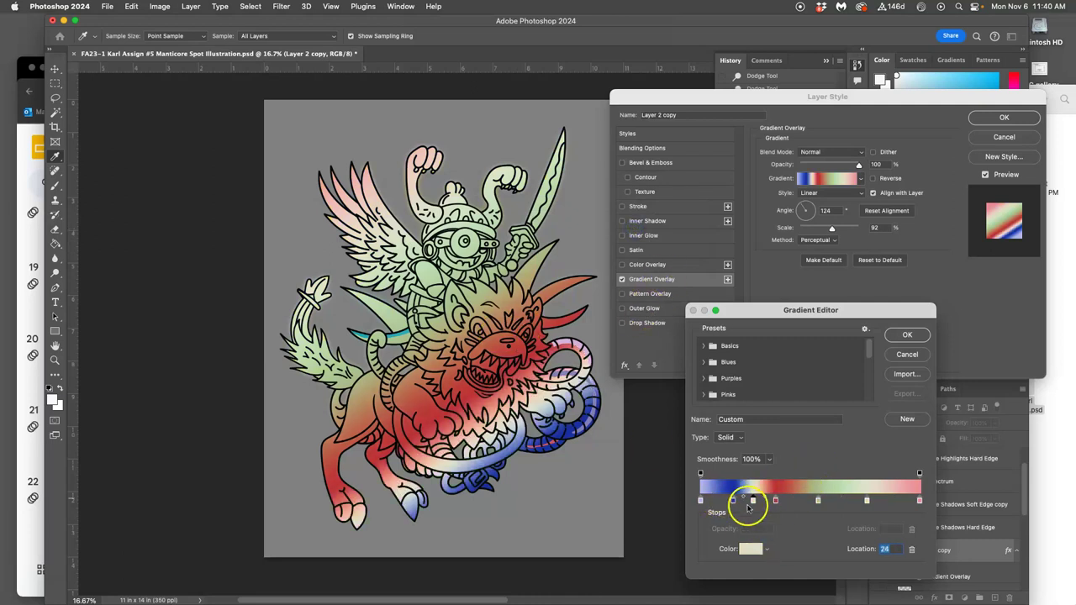
drag(754, 502, 722, 502)
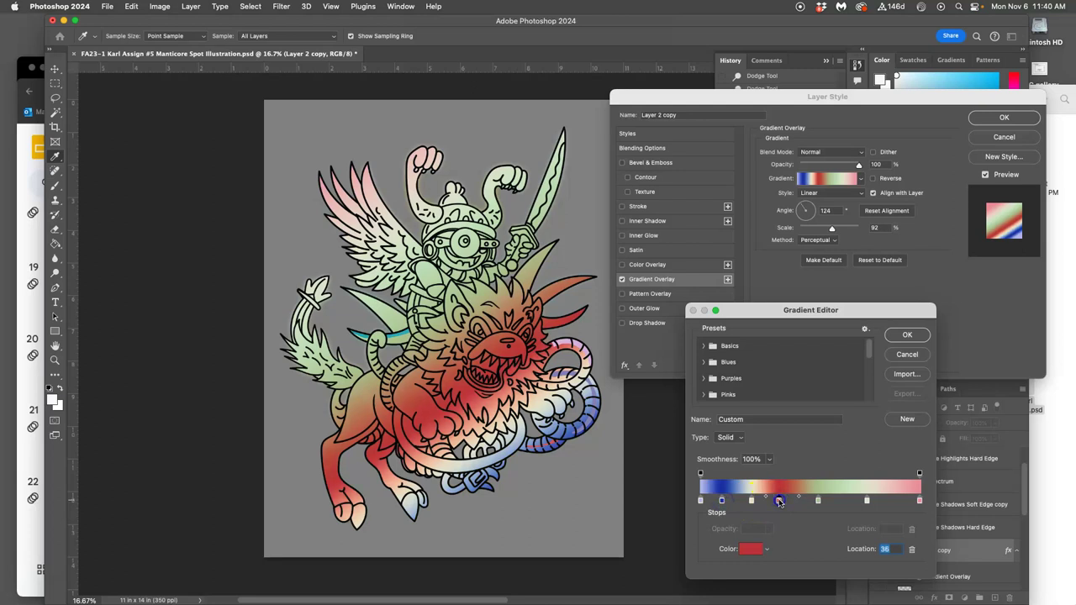
drag(749, 503, 782, 502)
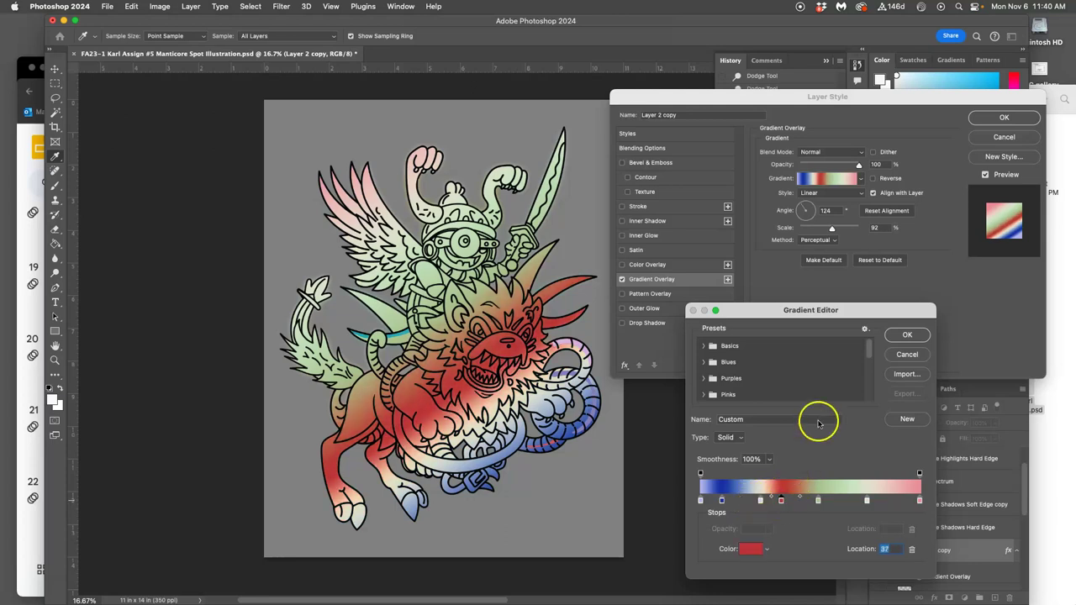
click(907, 335)
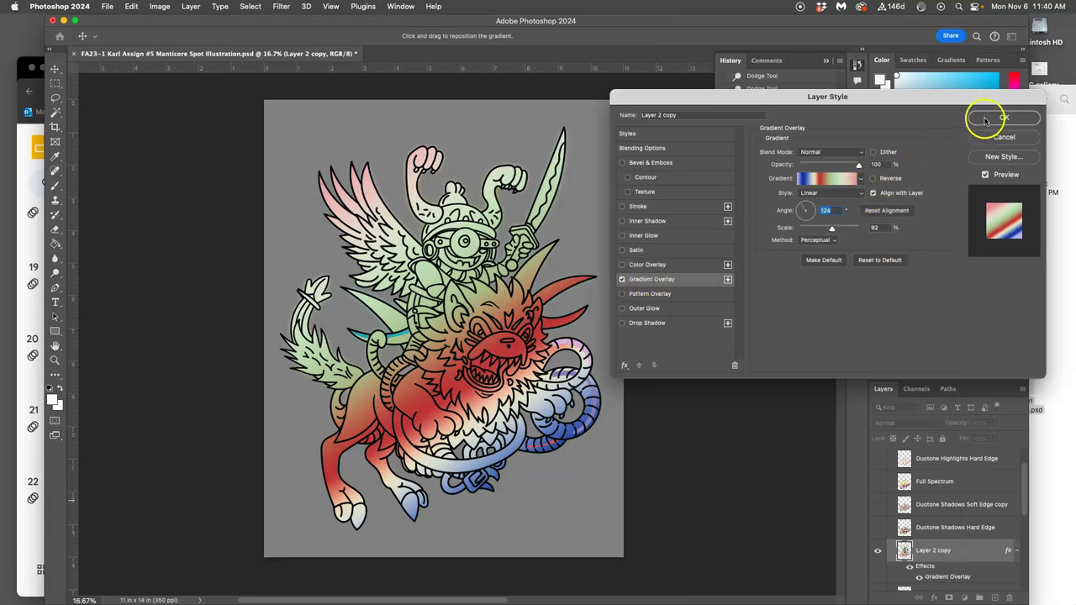
Step: Set the gradient overlay to 50% opacity with Pin Light blend mode and confirm
drag(858, 165, 829, 165)
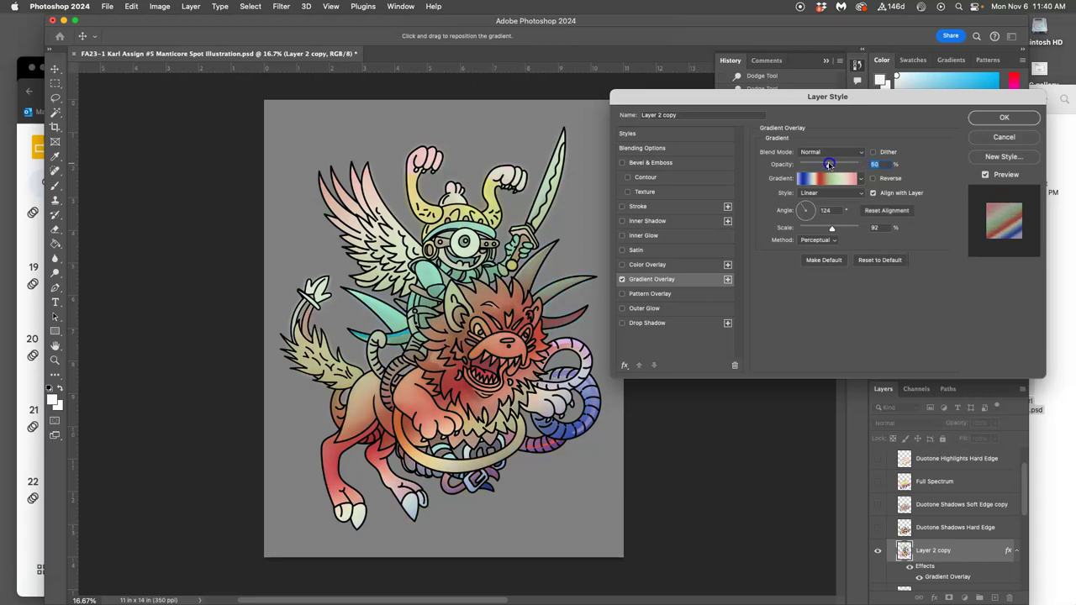
click(834, 155)
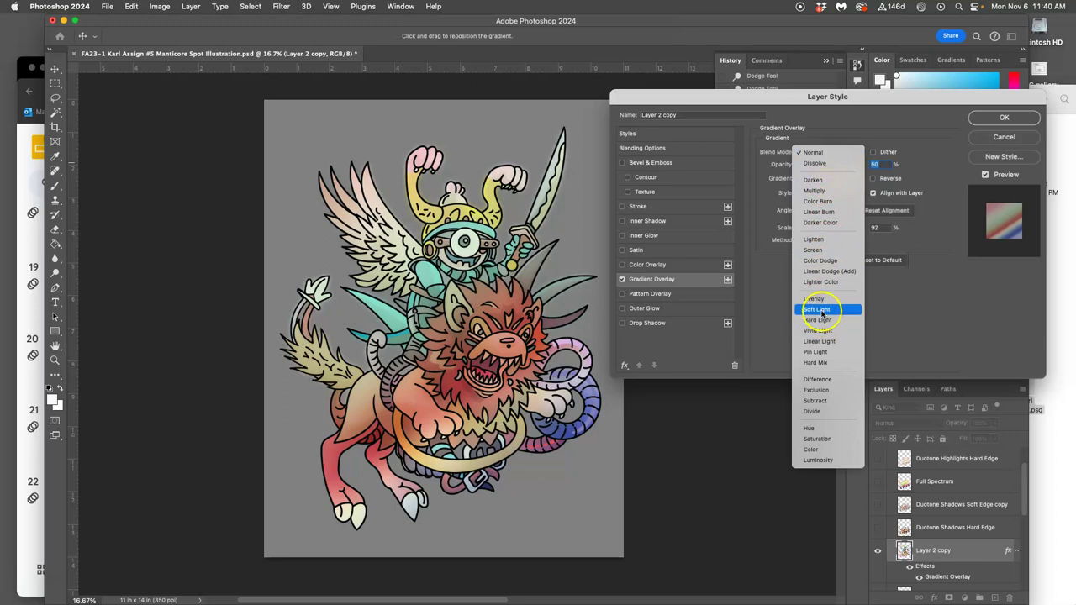
click(822, 353)
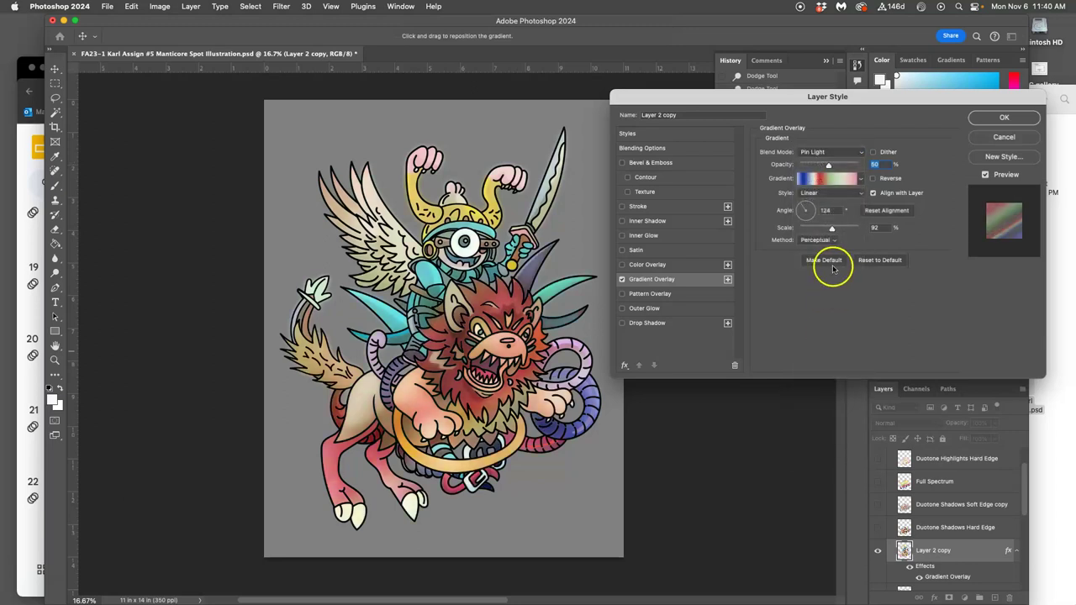
click(1005, 117)
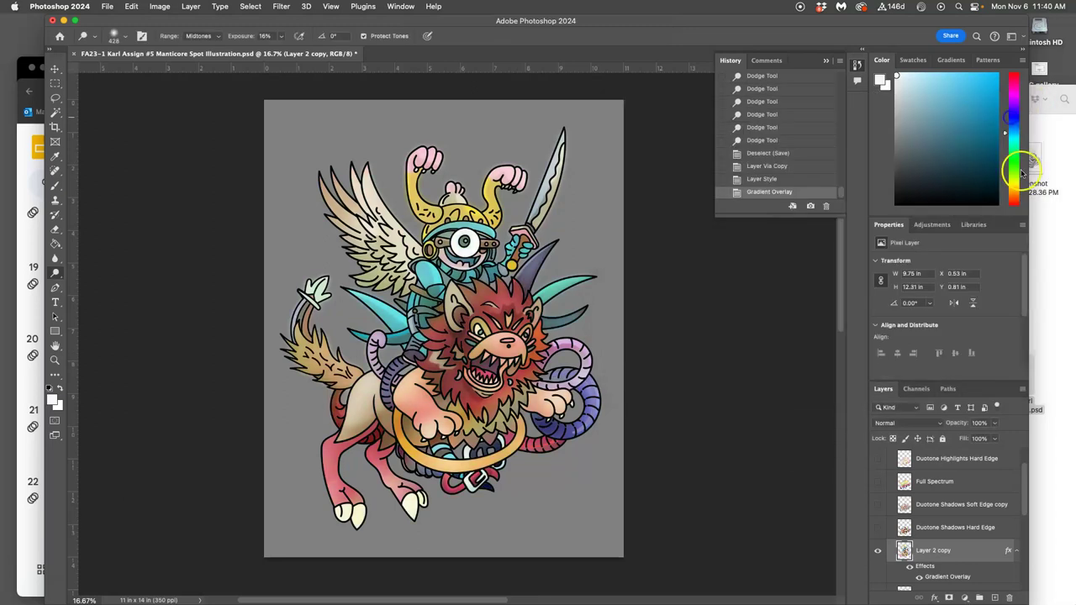
Step: Compare the gradient overlay on and off, then set Layer 2 copy to 79% opacity
click(909, 567)
click(909, 568)
click(909, 568)
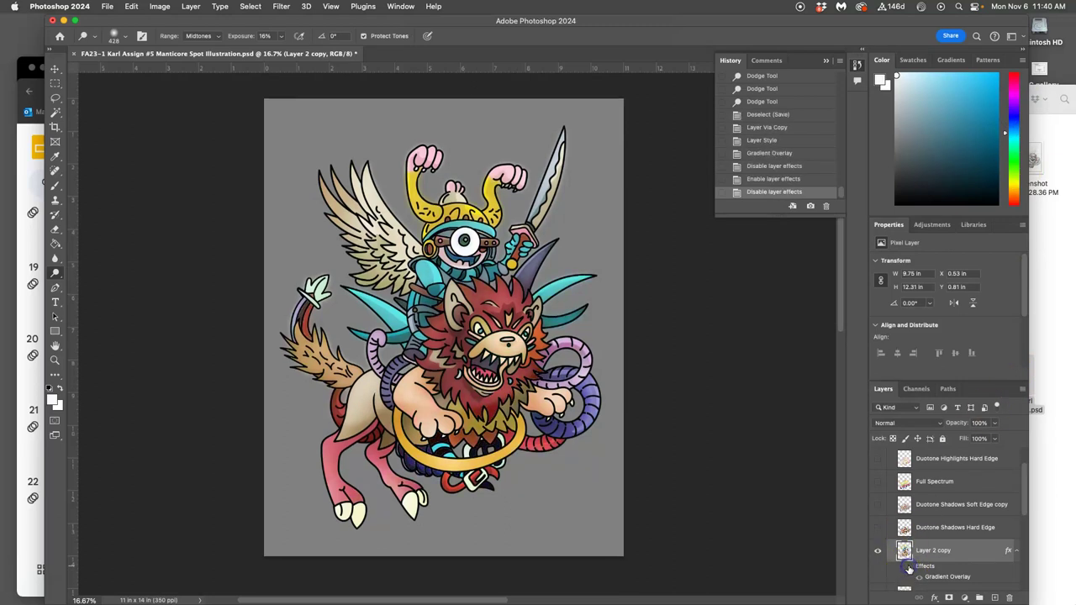
click(908, 567)
click(909, 568)
click(909, 567)
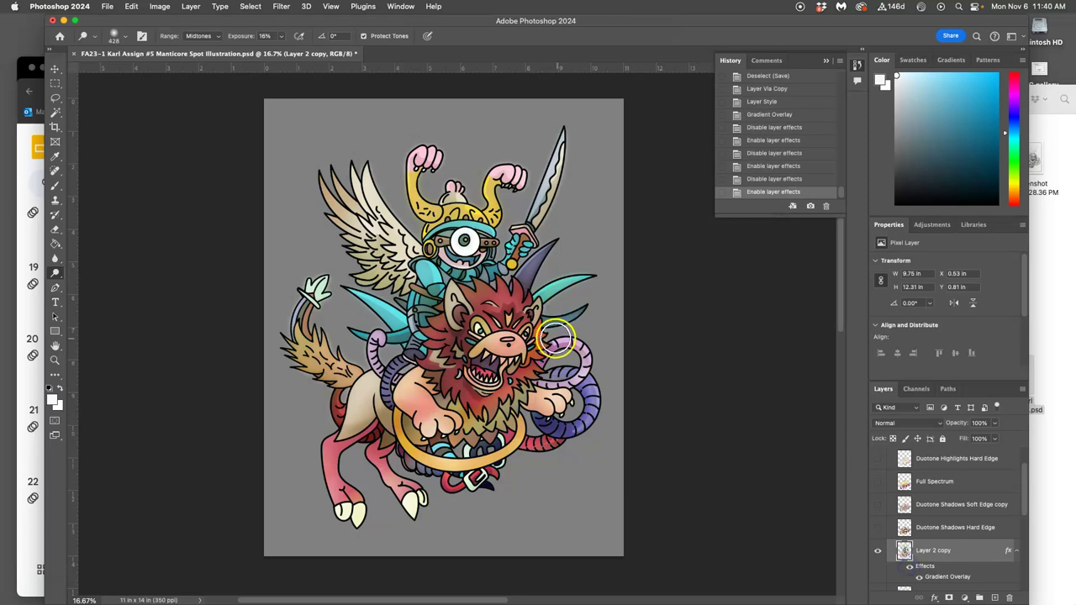
click(997, 425)
drag(998, 438, 974, 438)
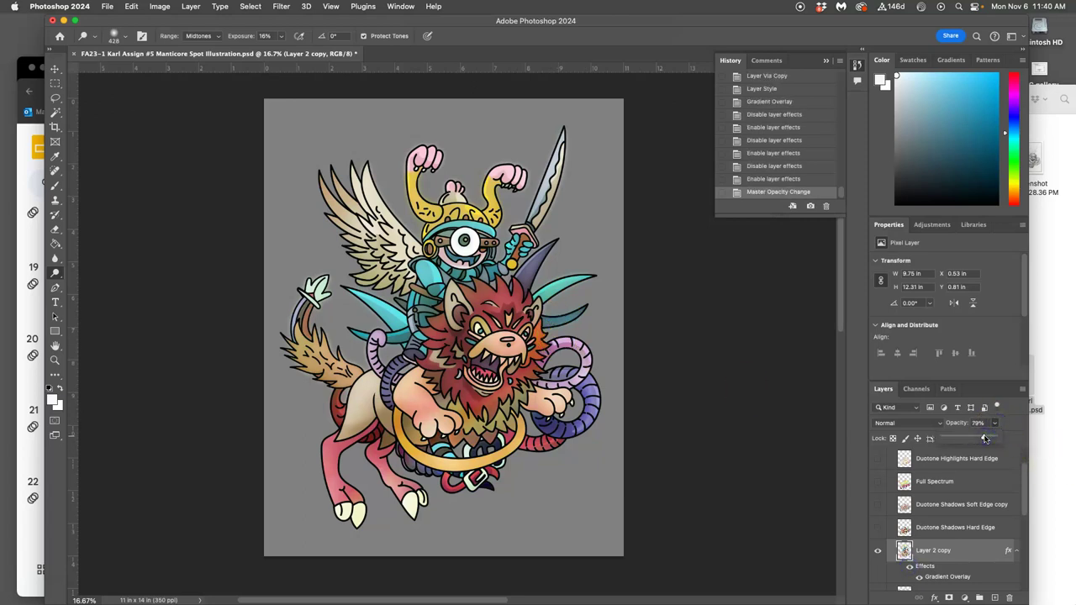
Step: Erase overlay patches near the eye, on the yellow helmet, and on the lion's hip and foot
click(56, 229)
mouse_move(470, 220)
mouse_down()
mouse_move(530, 215)
mouse_move(487, 211)
mouse_move(490, 226)
mouse_move(445, 244)
mouse_up()
drag(412, 207, 418, 212)
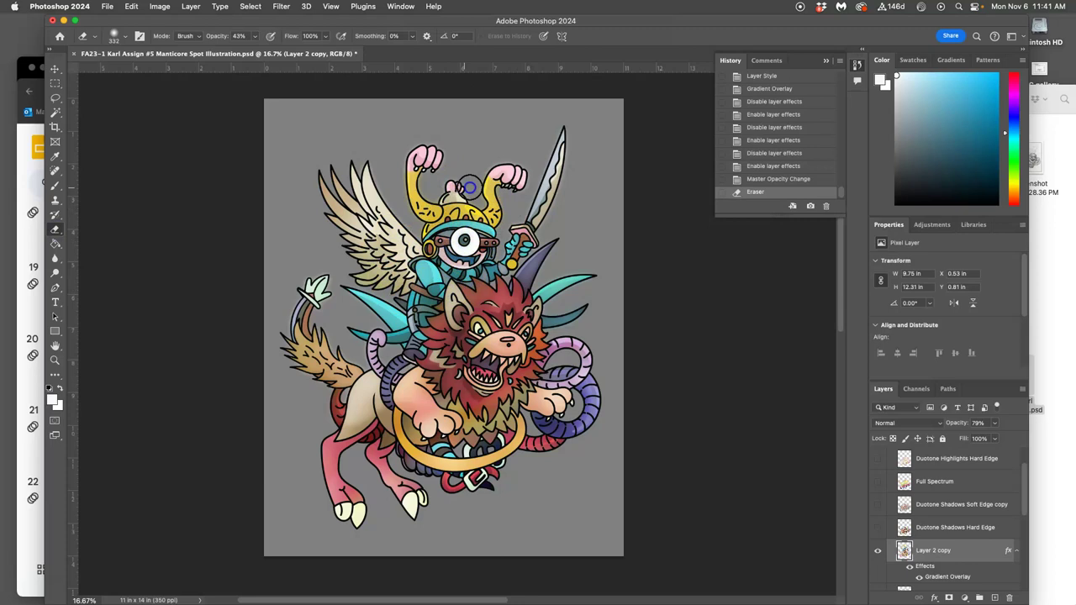
drag(469, 186, 484, 185)
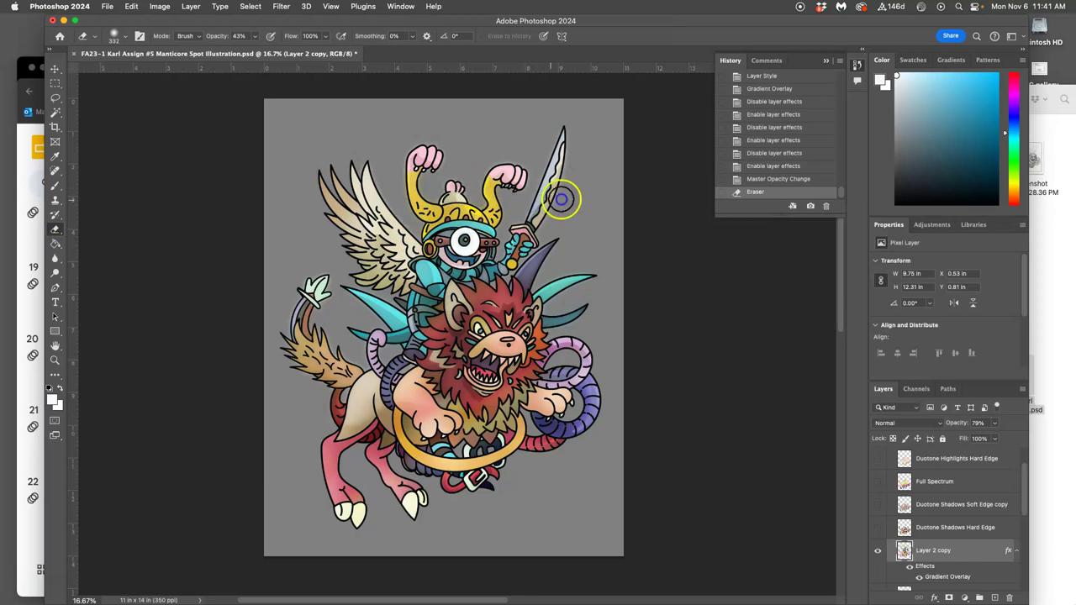
click(340, 389)
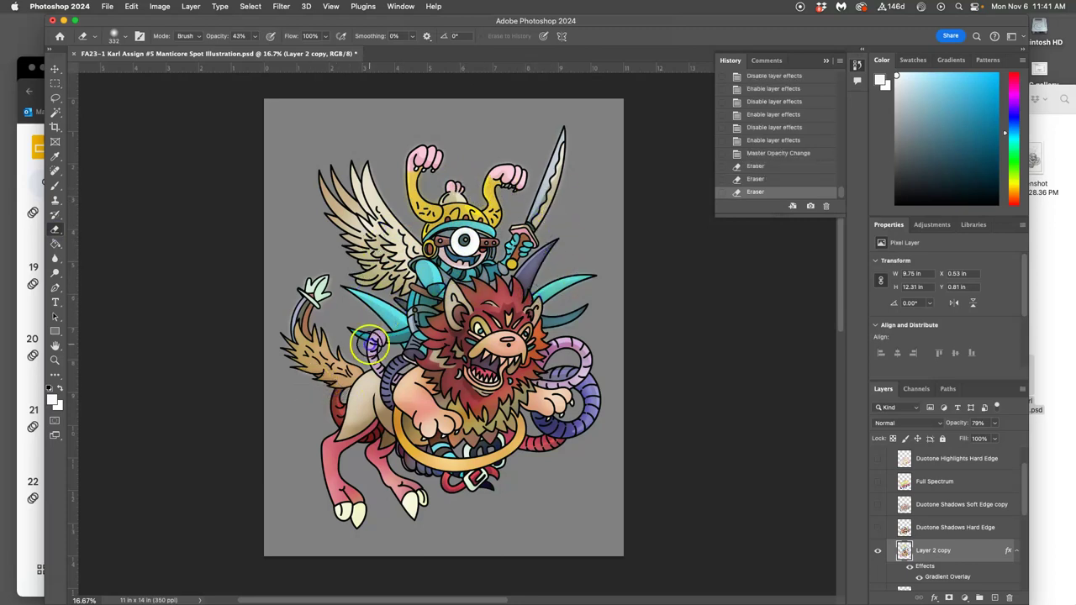
click(387, 476)
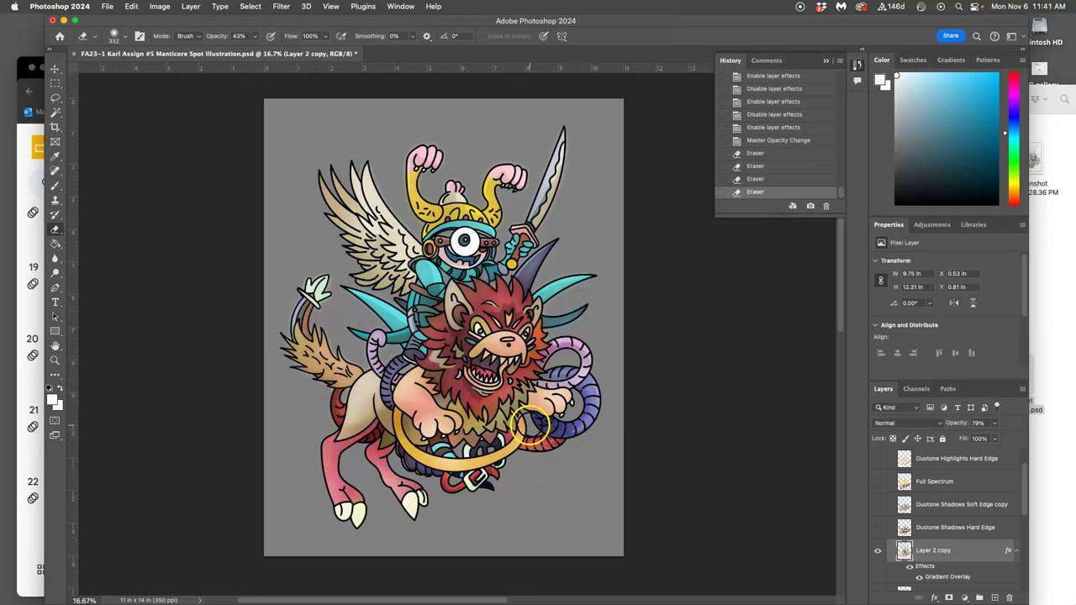
Step: Duplicate the Blank White copy layer
scroll(530, 426, down, 1)
scroll(529, 427, right, 1)
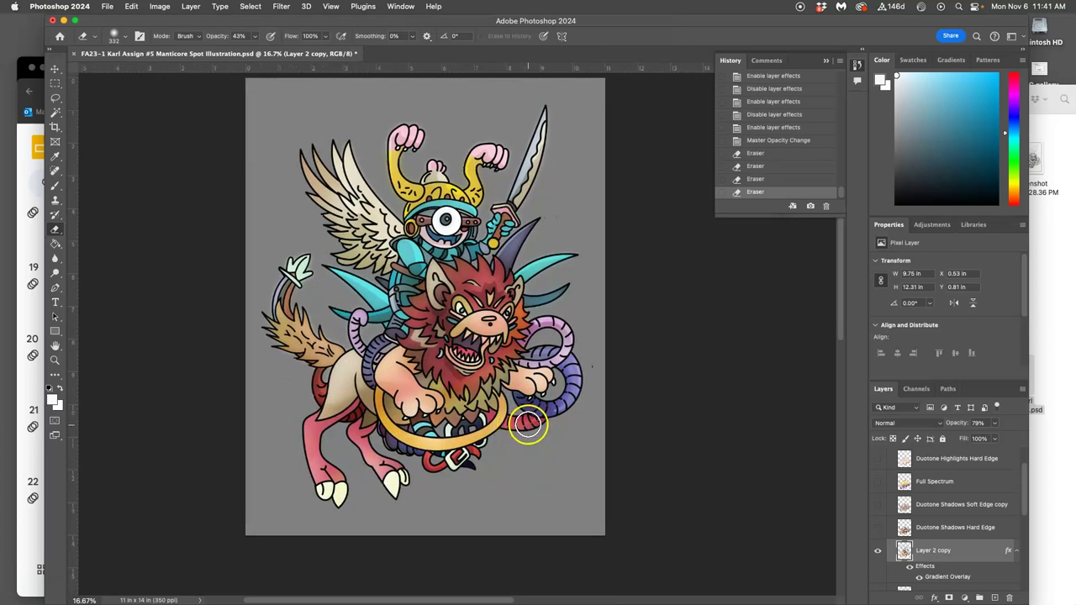
scroll(549, 409, up, 1)
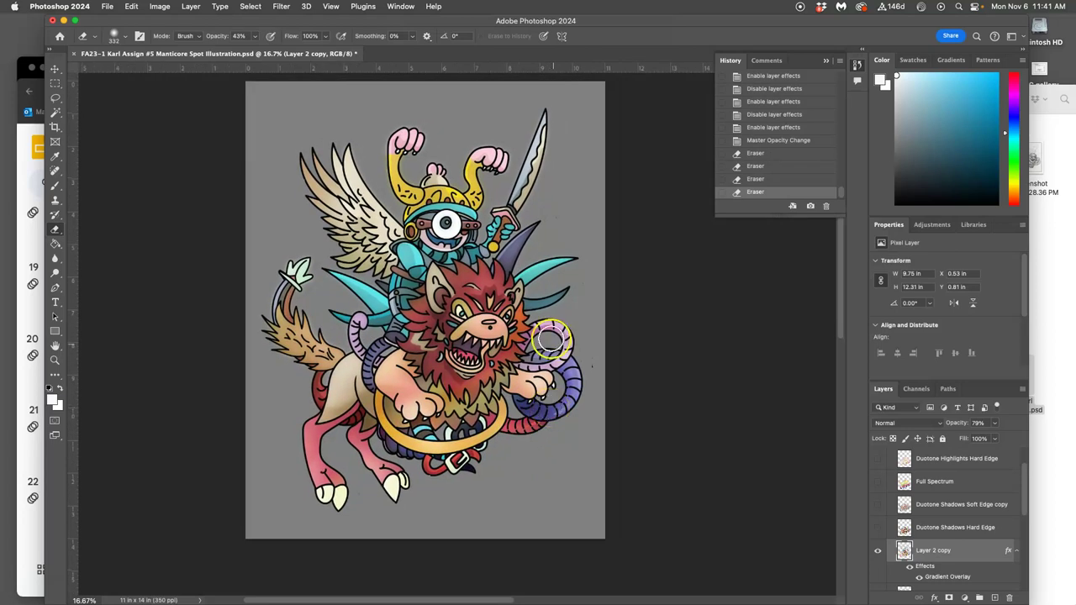
scroll(954, 532, down, 5)
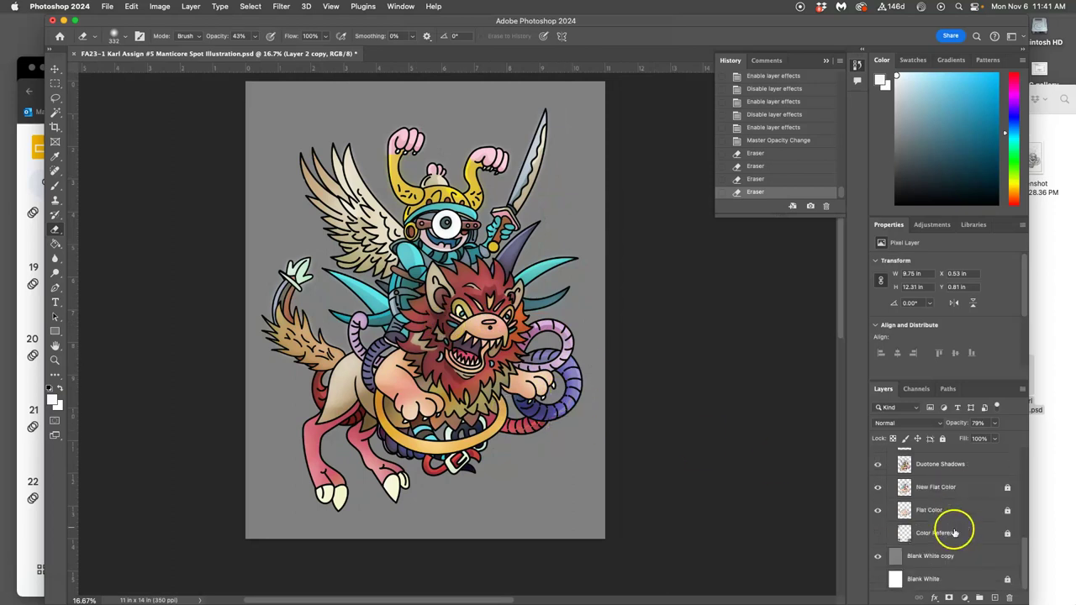
click(984, 558)
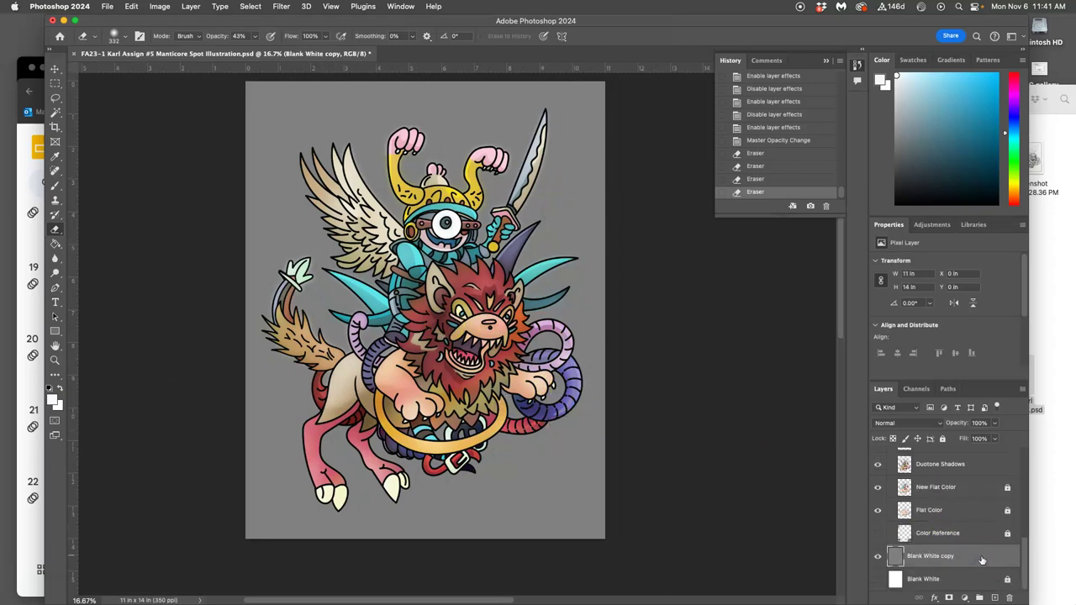
key(ctrl+j)
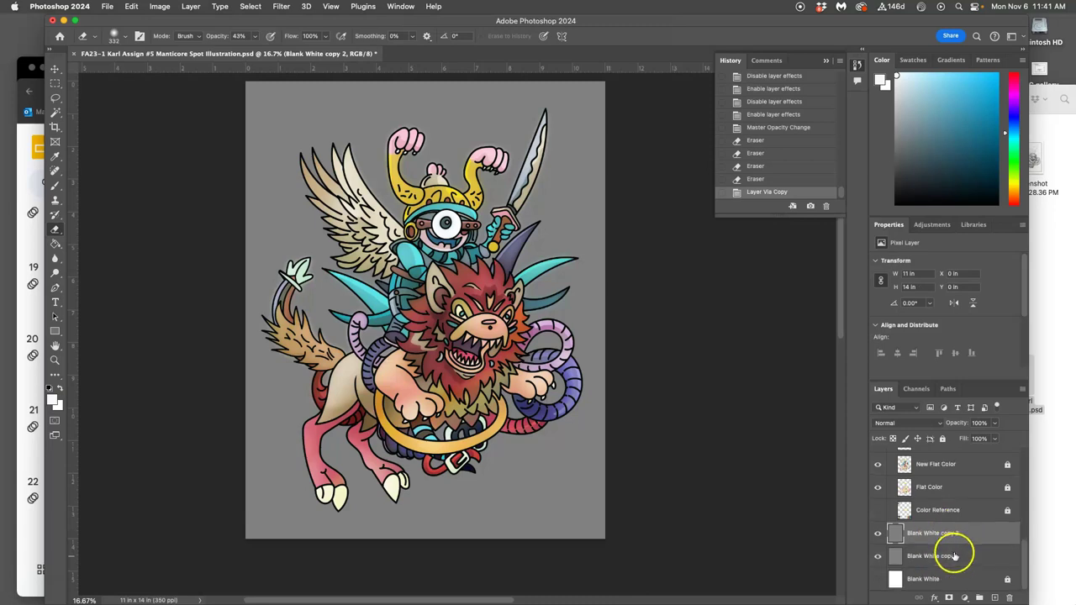
Step: Make the Blank White layer visible and fill Blank White copy 2 with black via Edit > Fill
click(879, 579)
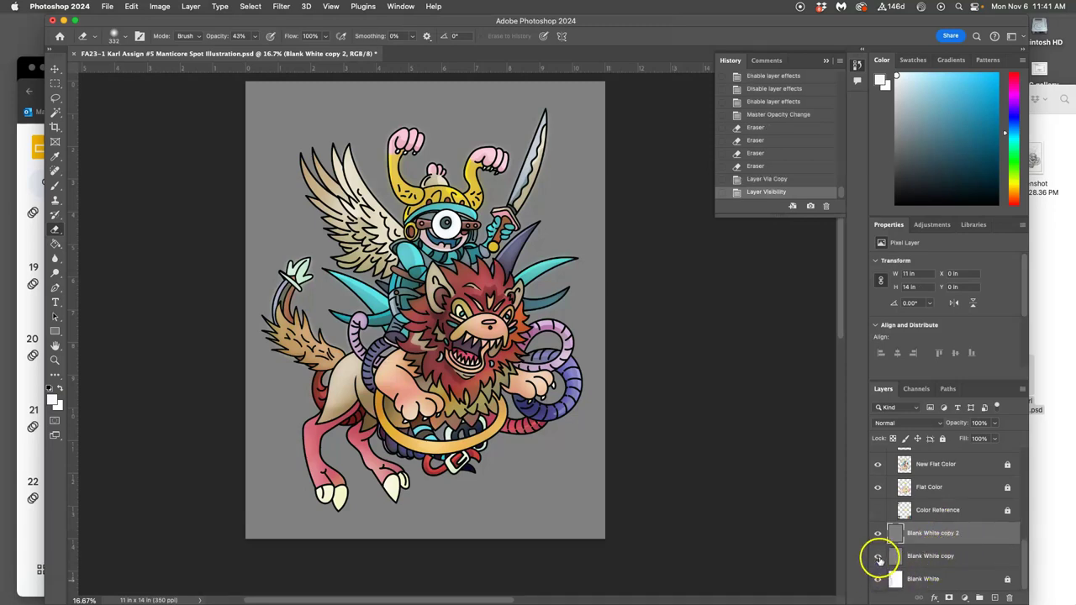
click(132, 7)
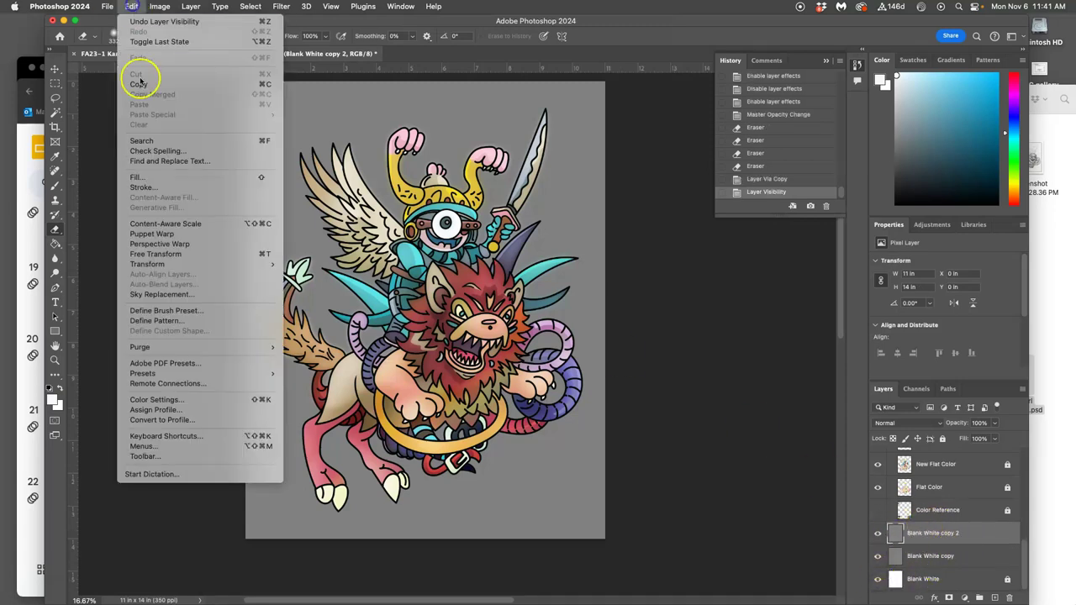
click(139, 176)
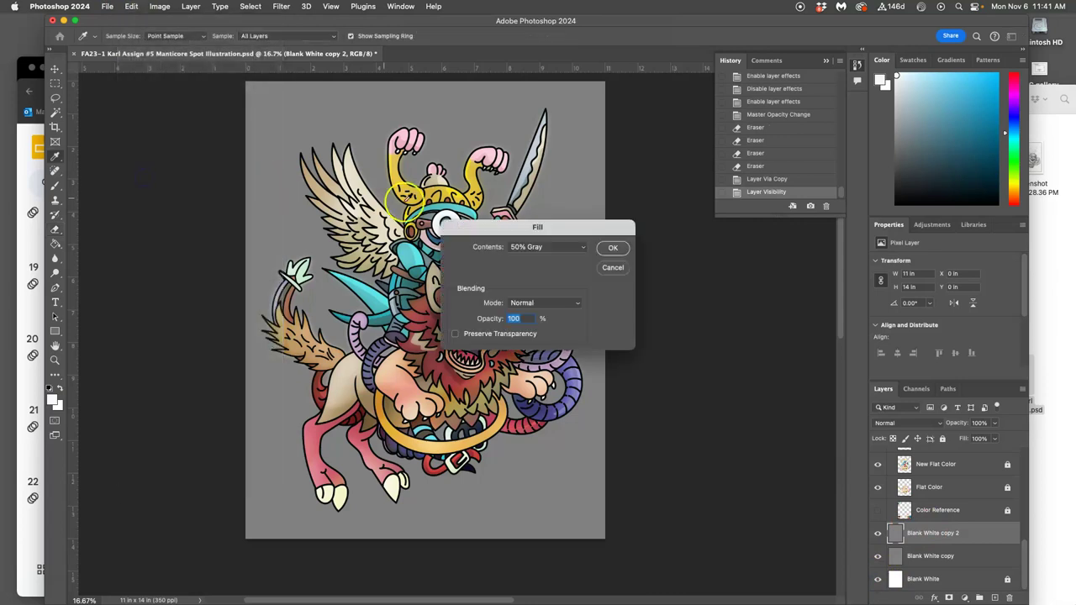
click(559, 252)
click(552, 233)
click(612, 247)
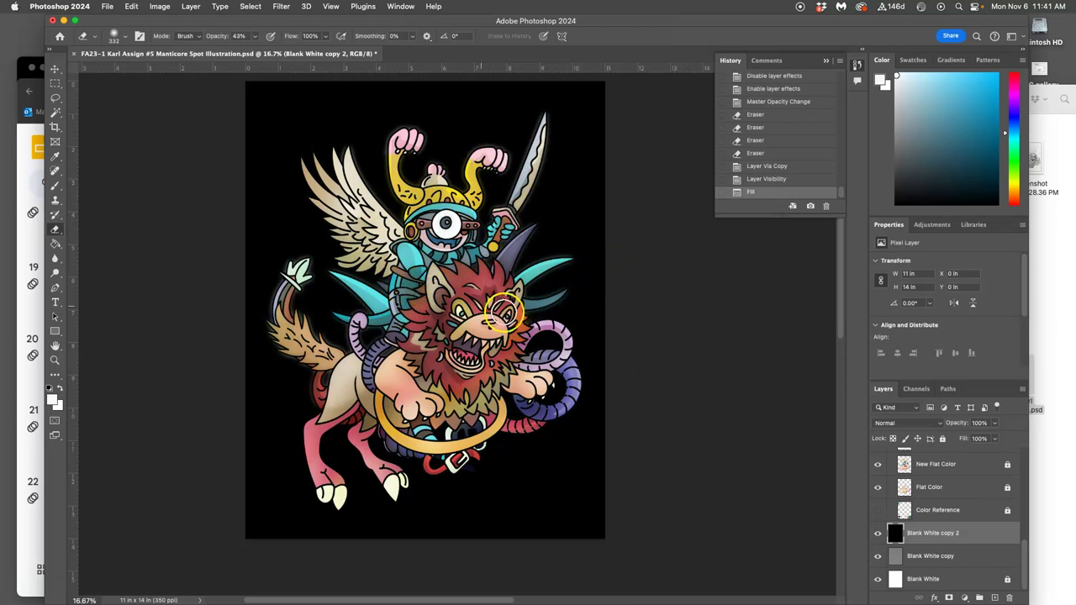
scroll(572, 306, up, 1)
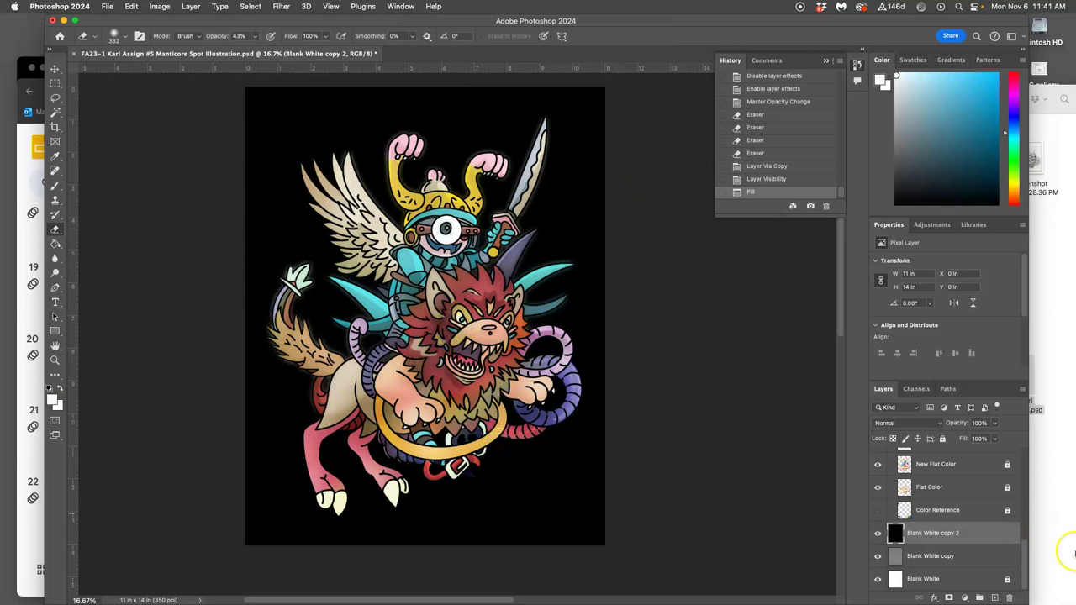
Step: Hide the black, grey and white background layers to leave a transparent canvas
click(878, 534)
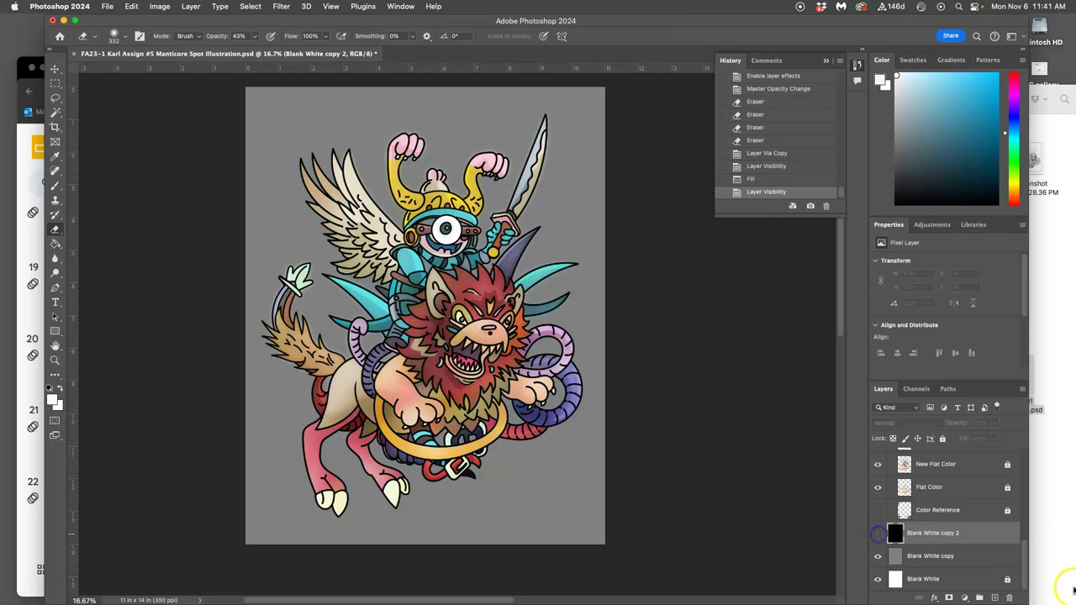
click(878, 556)
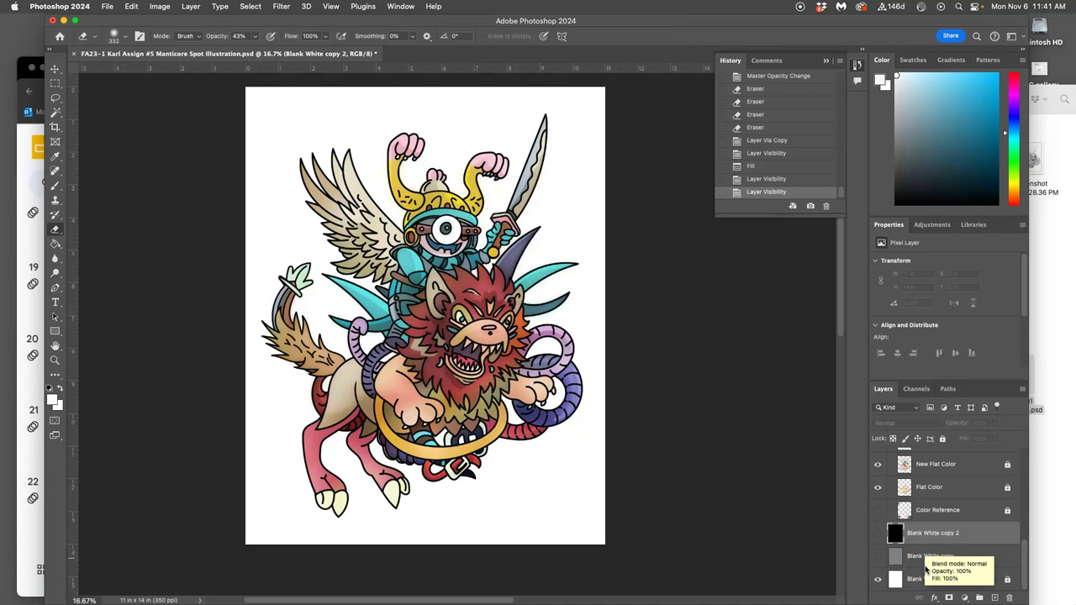
click(878, 556)
click(878, 534)
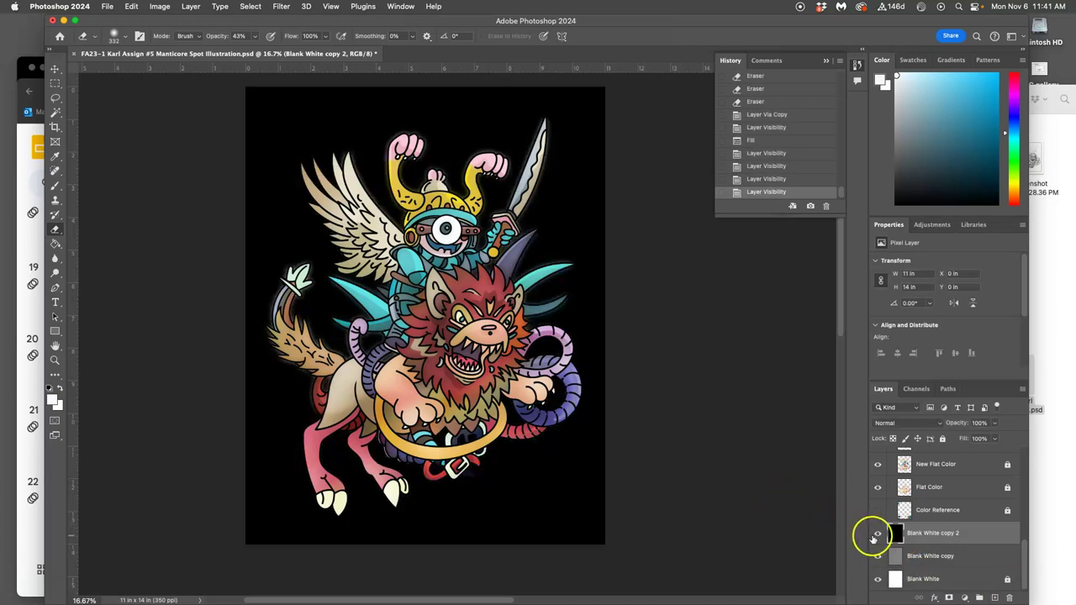
click(877, 533)
click(878, 556)
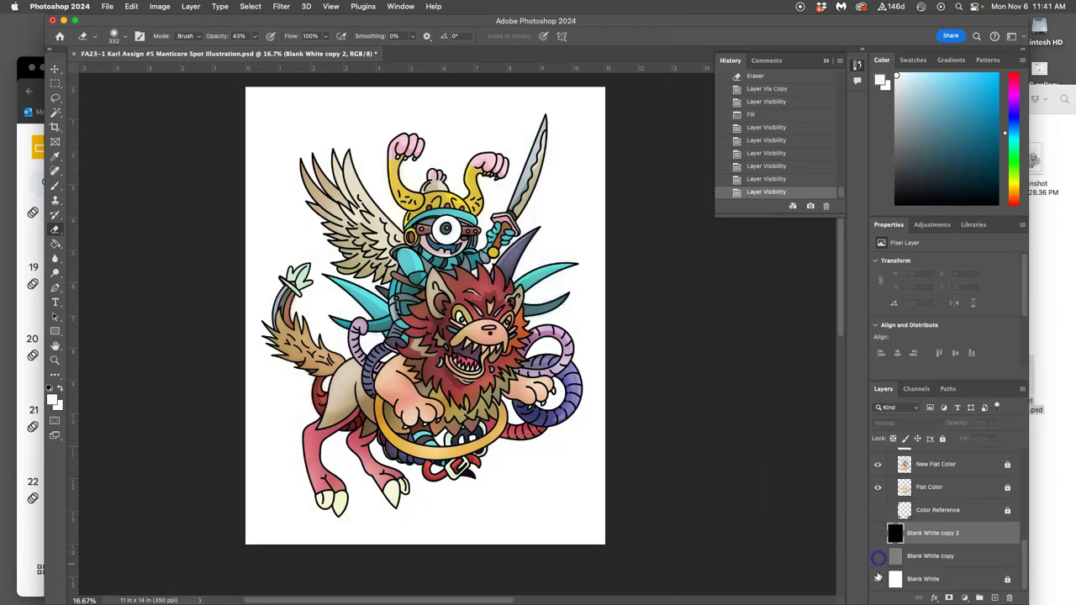
click(876, 582)
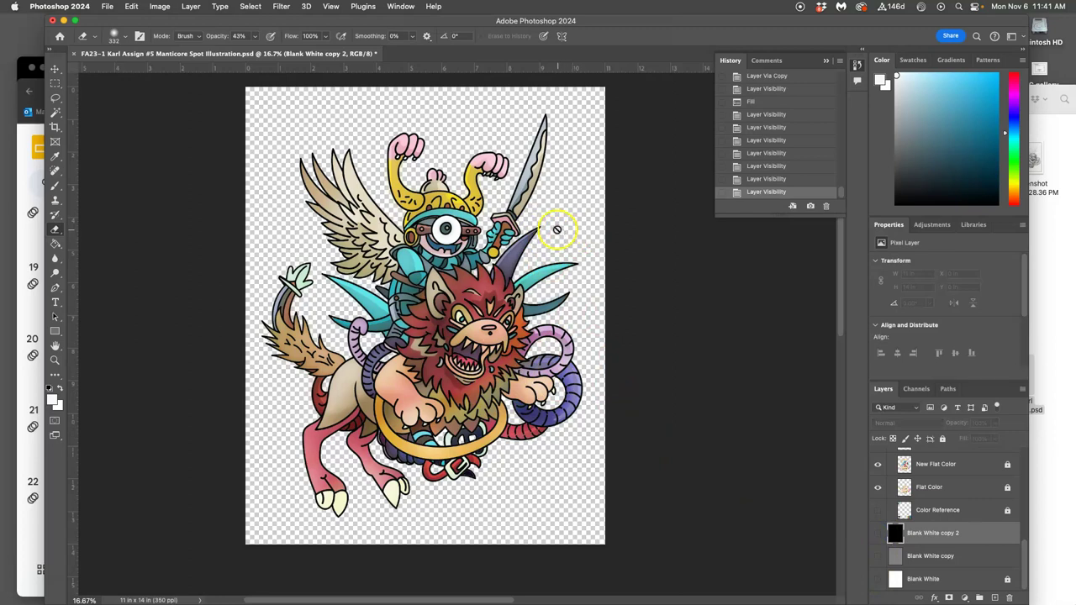
Step: Toggle the Duotone Highlights Hard Edge, Full Spectrum and Duotone Shadows Soft Edge copy layers to compare colours
scroll(904, 496, up, 10)
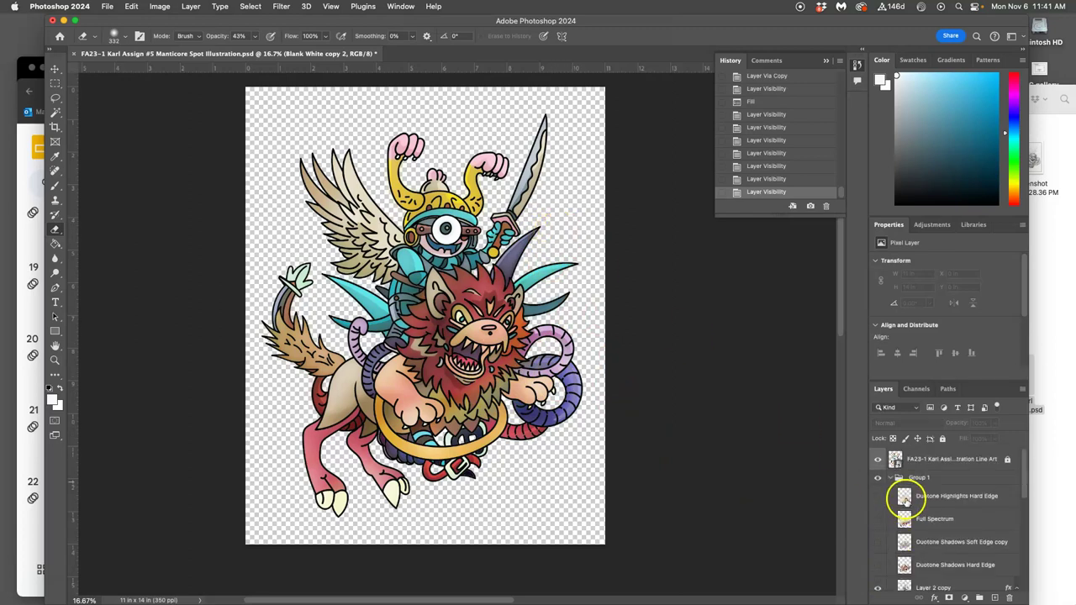
click(878, 498)
click(879, 498)
click(878, 498)
click(879, 497)
click(878, 521)
click(878, 520)
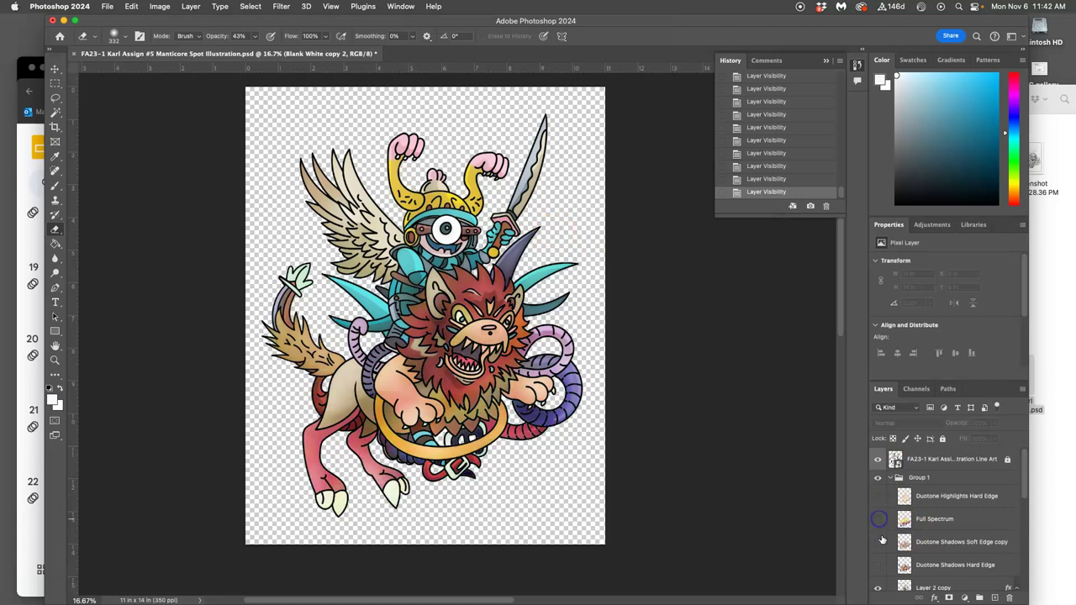
click(878, 541)
click(877, 540)
Step: Select the Full Spectrum layer and set it to 14% opacity with Pin Light blending
click(878, 521)
click(933, 519)
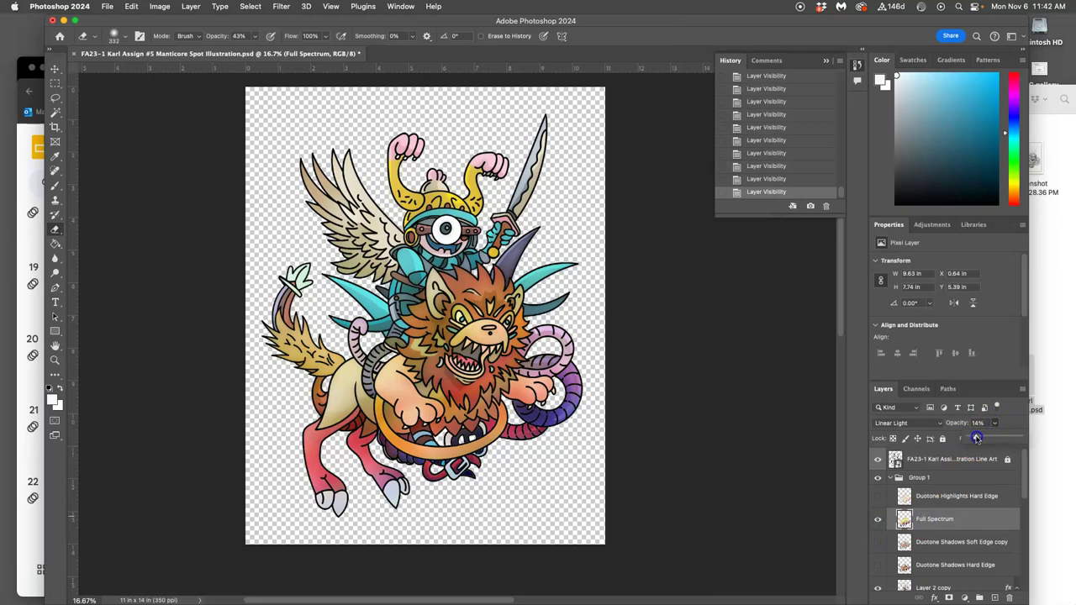
drag(976, 438, 976, 438)
click(906, 424)
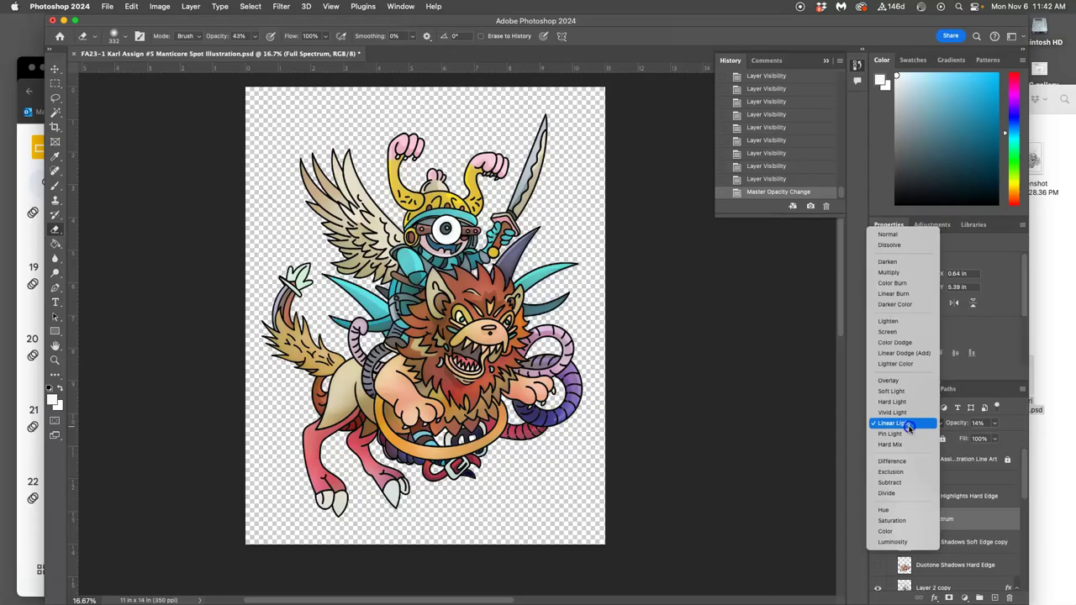
click(907, 434)
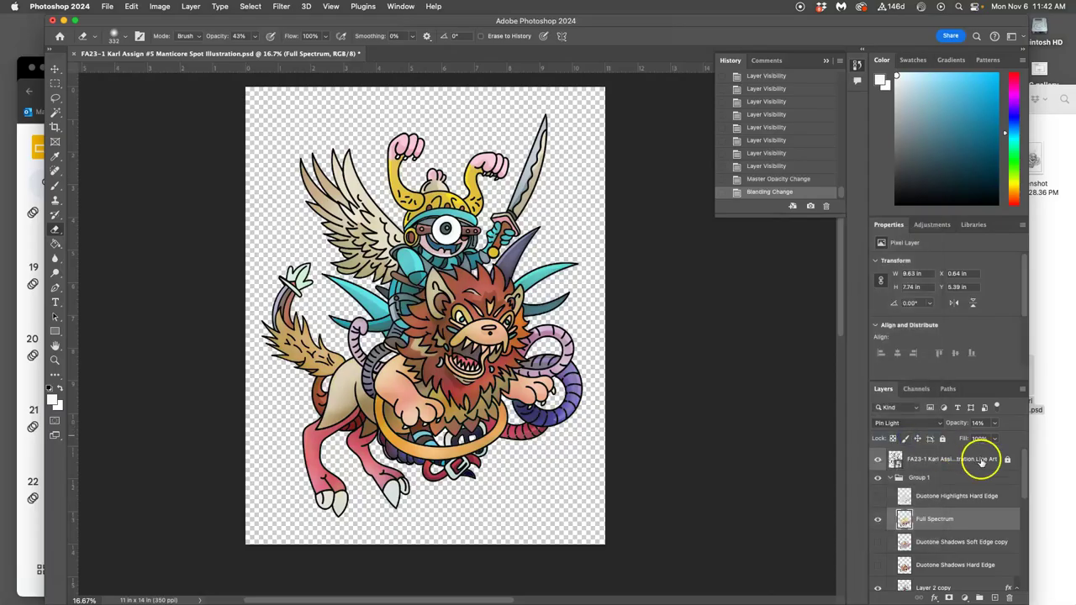
Step: Compare the Full Spectrum layer on and off several times, leaving it visible
click(878, 520)
click(877, 519)
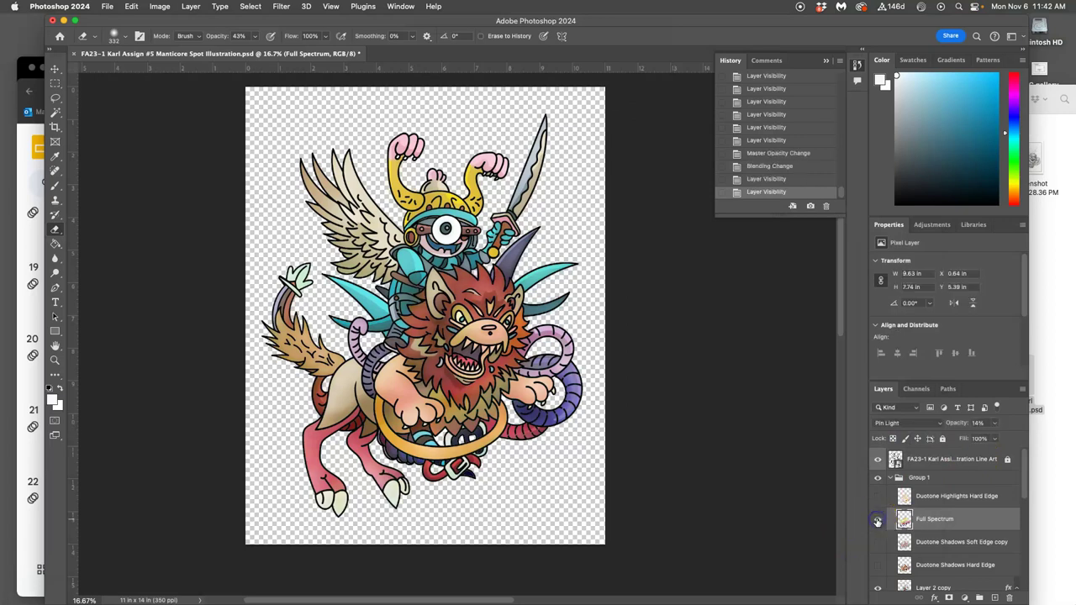
click(878, 520)
click(877, 519)
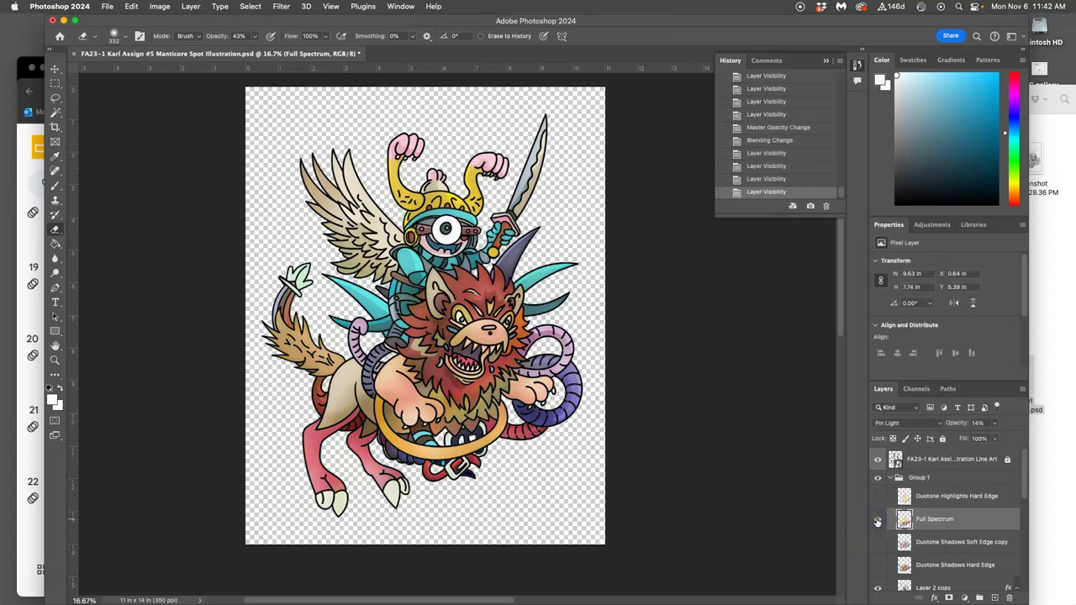
click(877, 520)
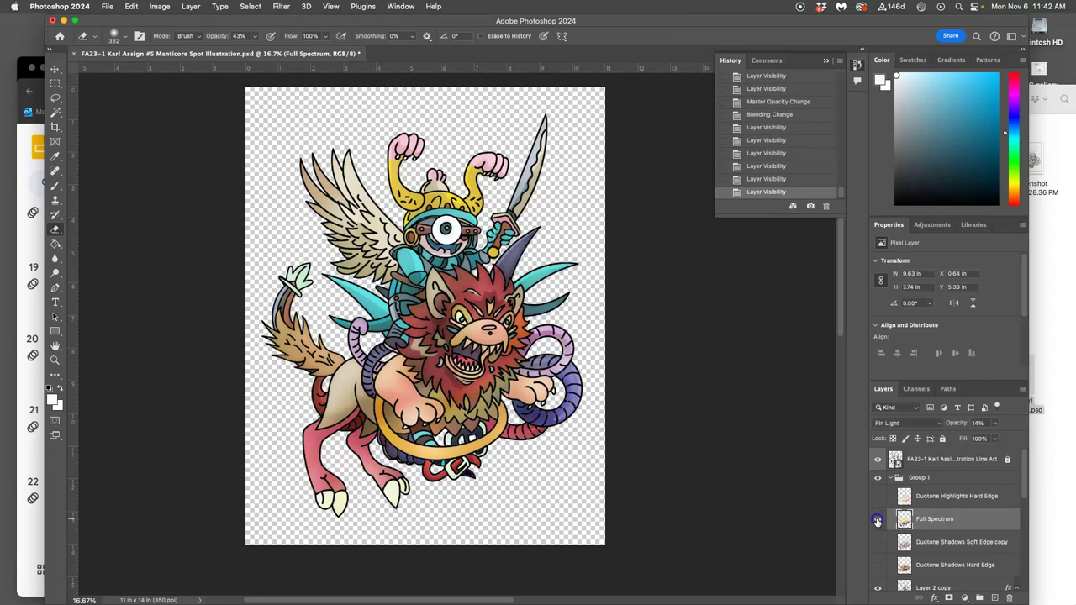
click(877, 521)
click(915, 521)
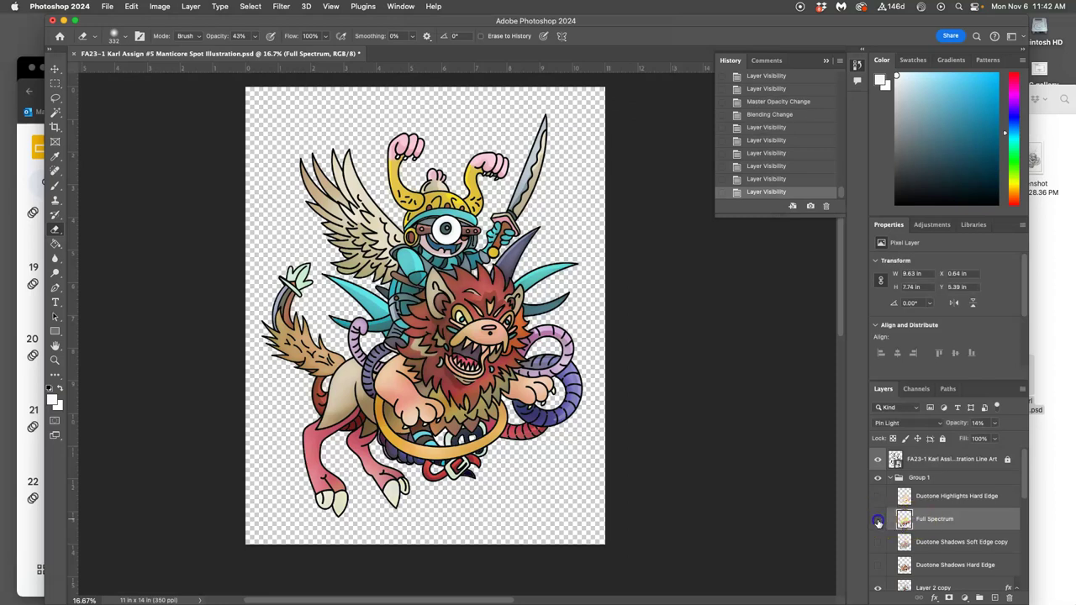
click(877, 521)
click(878, 521)
click(878, 521)
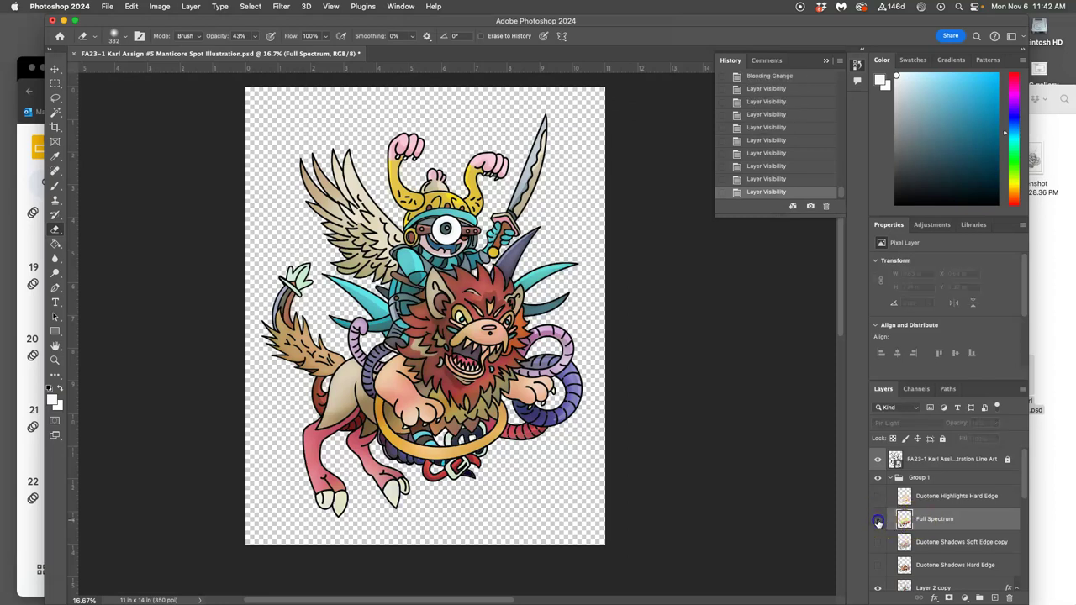
click(878, 521)
click(936, 521)
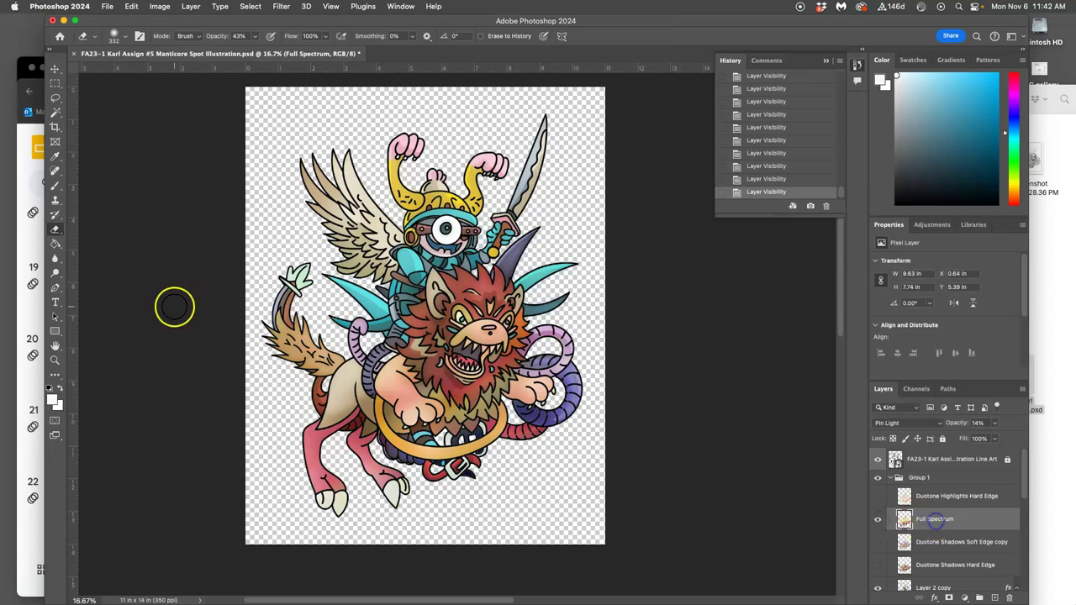
click(55, 100)
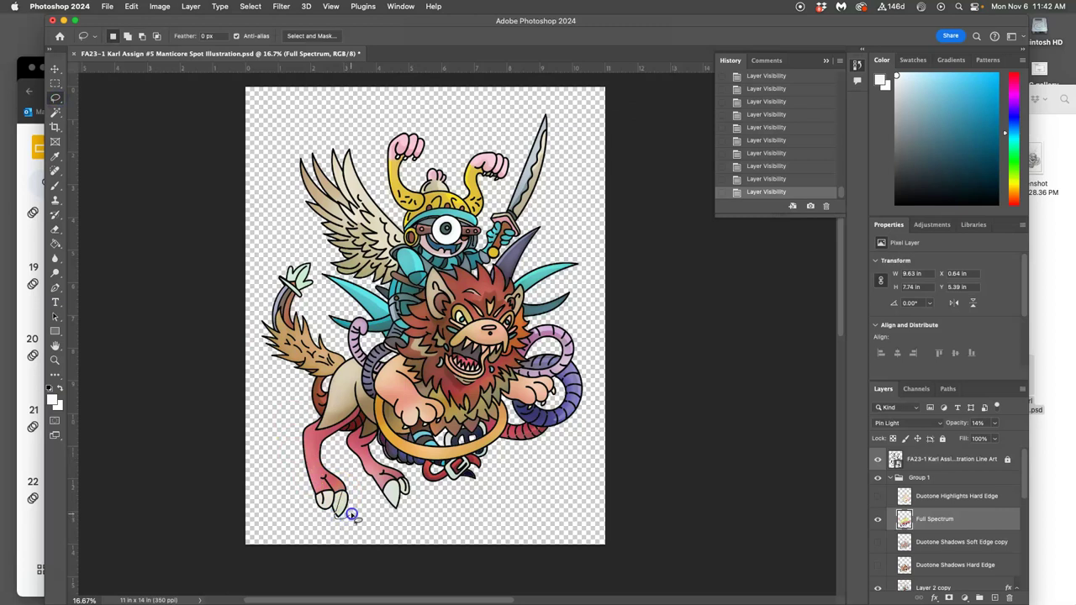
Step: Delete a stray colour patch beside the creature's front foot, undoing one accidental deselect
drag(352, 498, 353, 499)
click(379, 512)
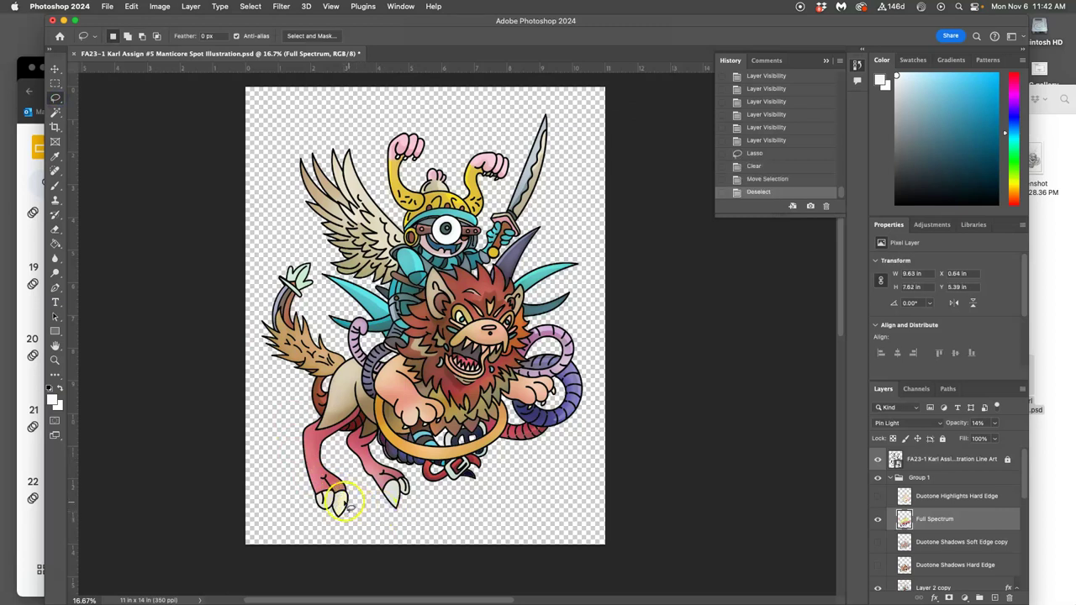
key(super+z)
key(super+z)
key(super+z)
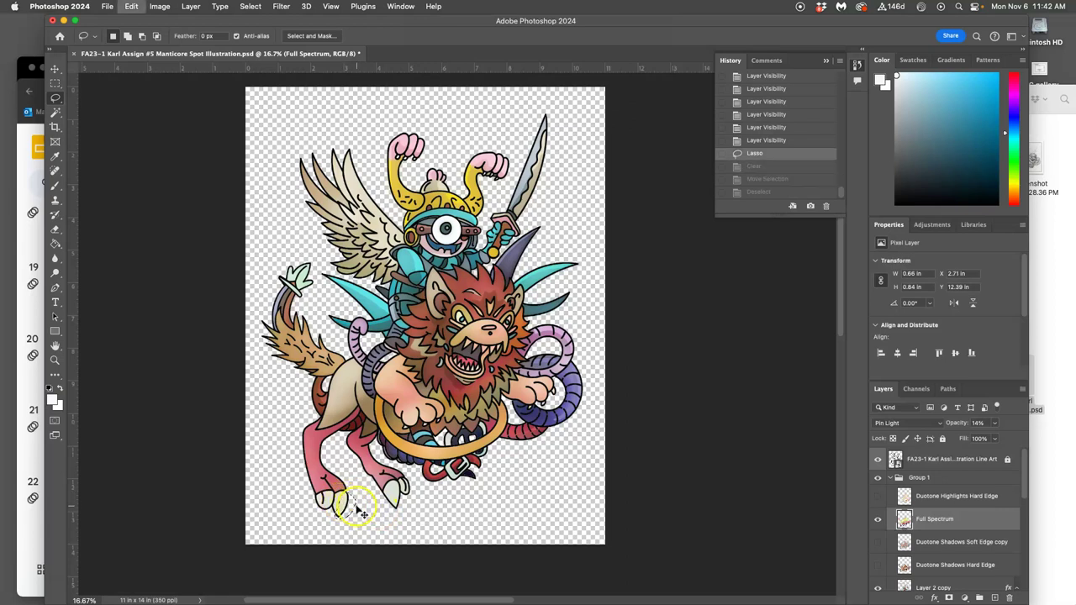
click(367, 511)
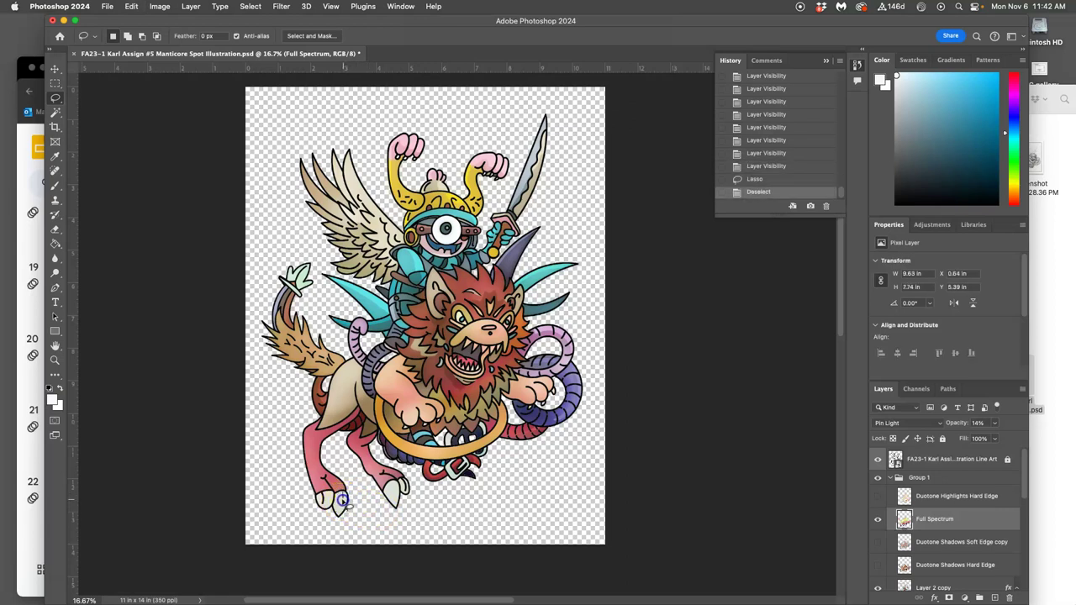
drag(349, 497, 345, 494)
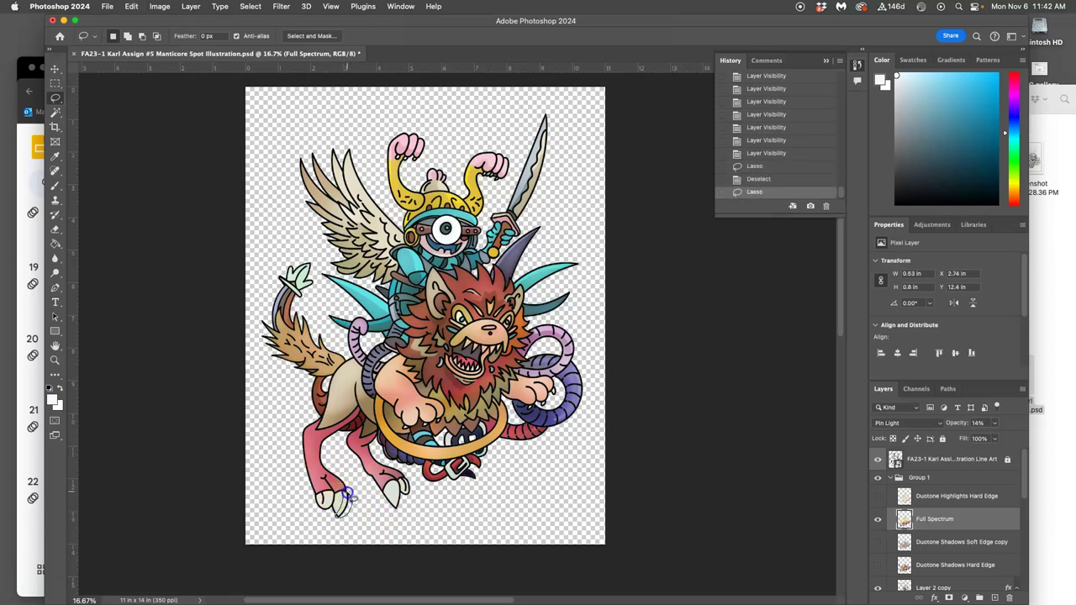
key(Delete)
click(382, 502)
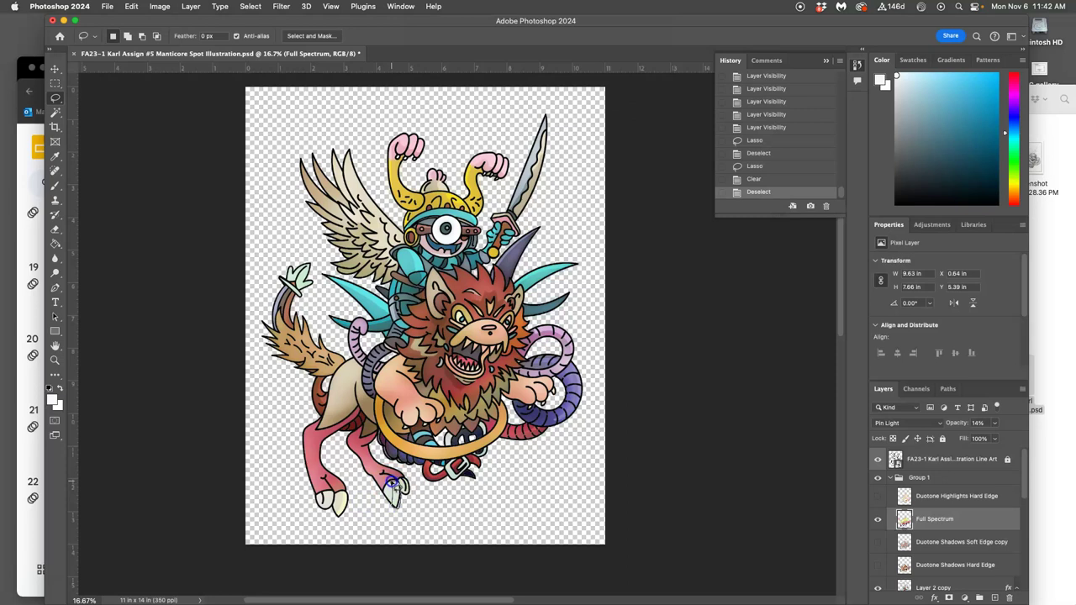
Step: Delete a stray colour patch at the rear foot
drag(395, 483, 393, 482)
key(Delete)
click(422, 500)
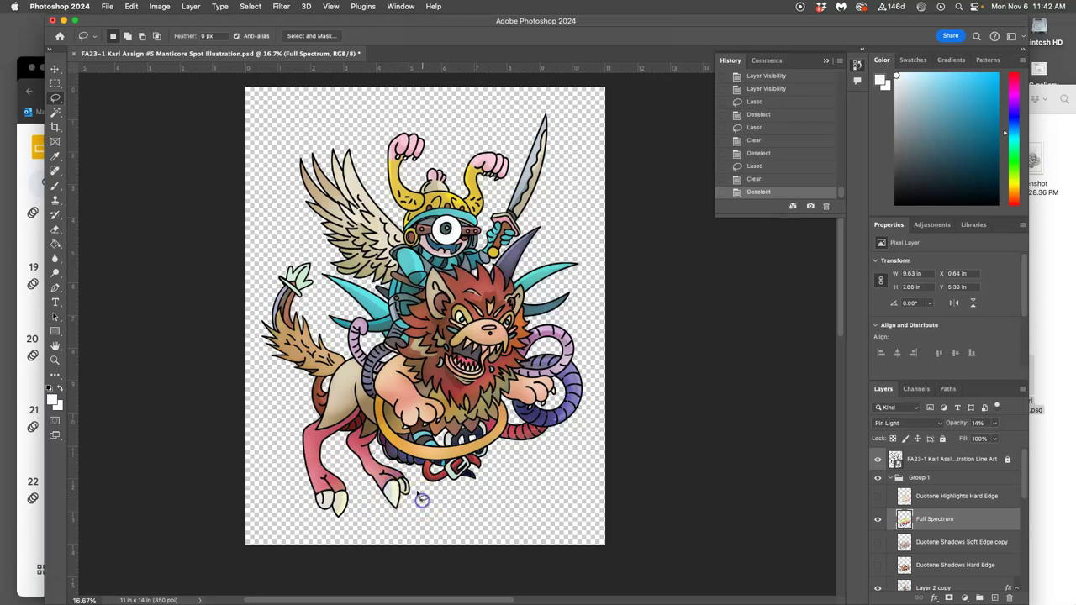
Step: Delete stray pixels beside the red buckle and near its tip
scroll(356, 496, up, 2)
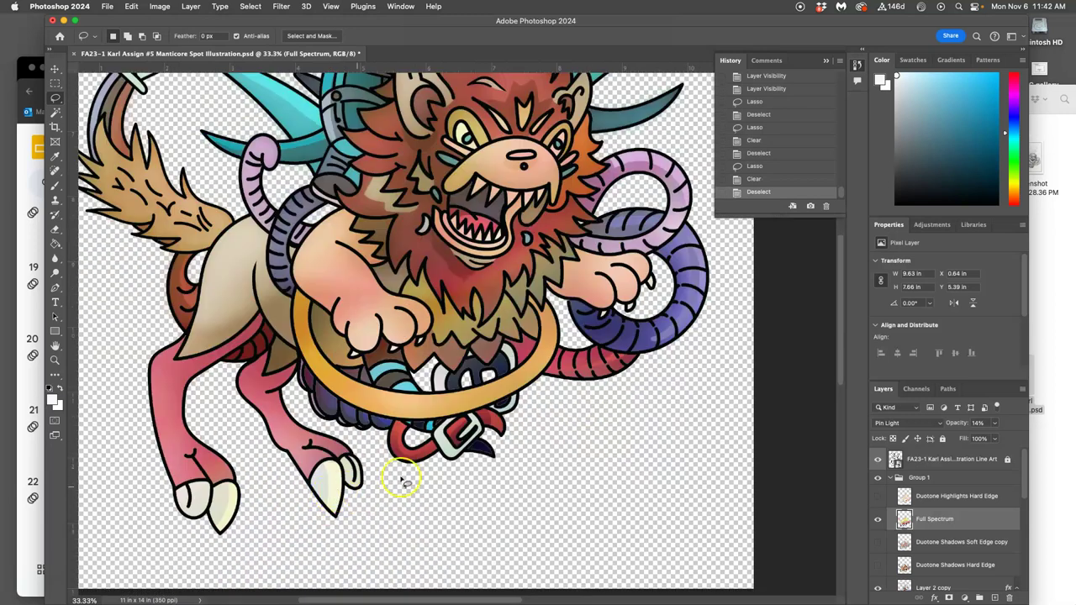
drag(442, 455, 454, 451)
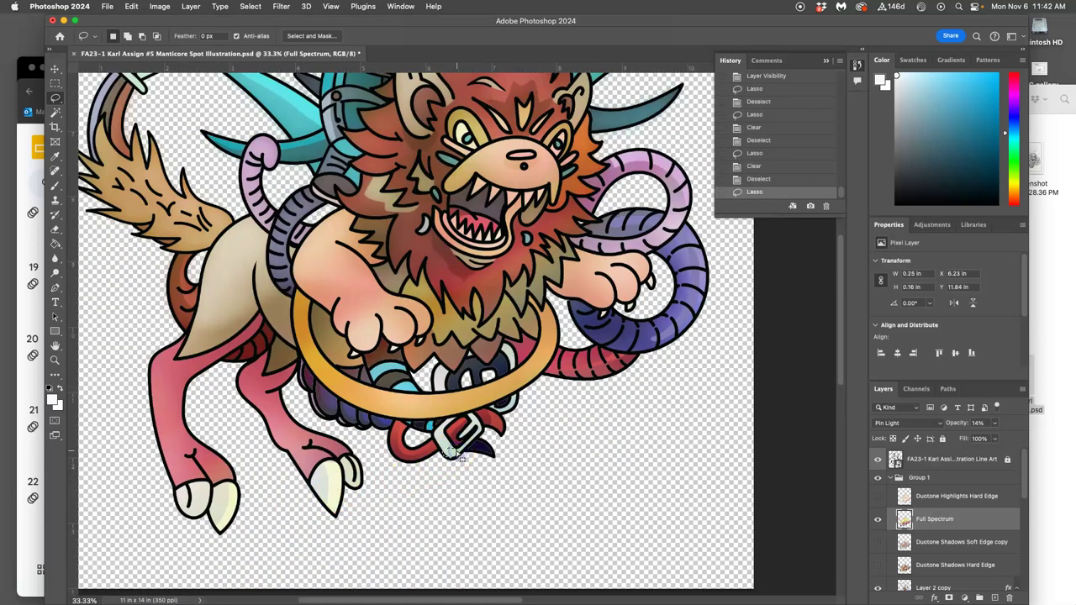
key(Delete)
click(470, 473)
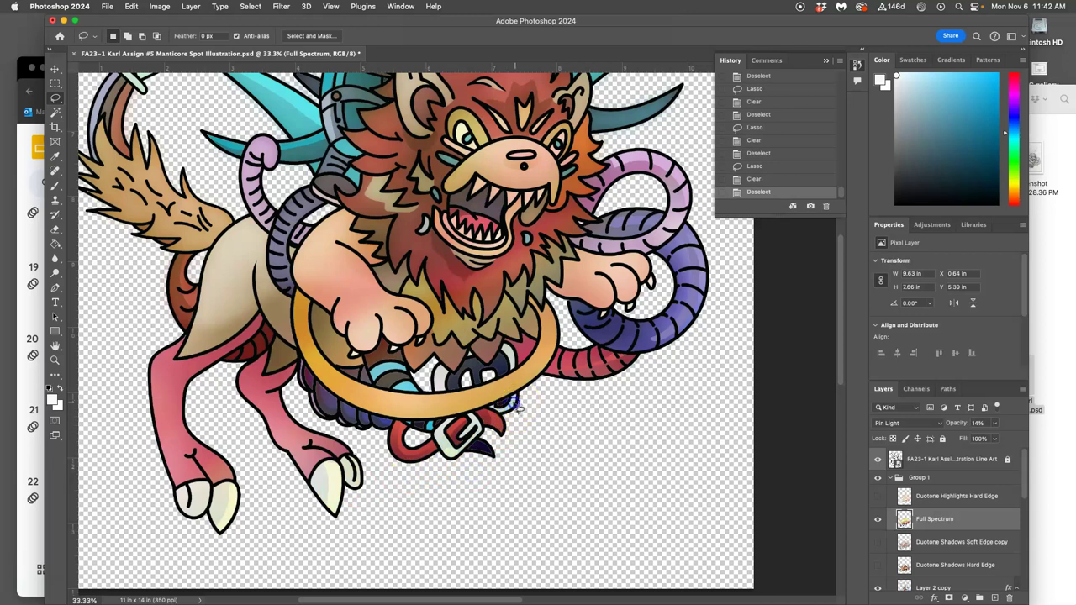
drag(516, 413, 511, 425)
key(Delete)
click(521, 449)
Step: Delete the stray colour around the left hoof and fit the whole illustration on screen
drag(231, 272, 240, 240)
drag(205, 482, 200, 483)
key(Delete)
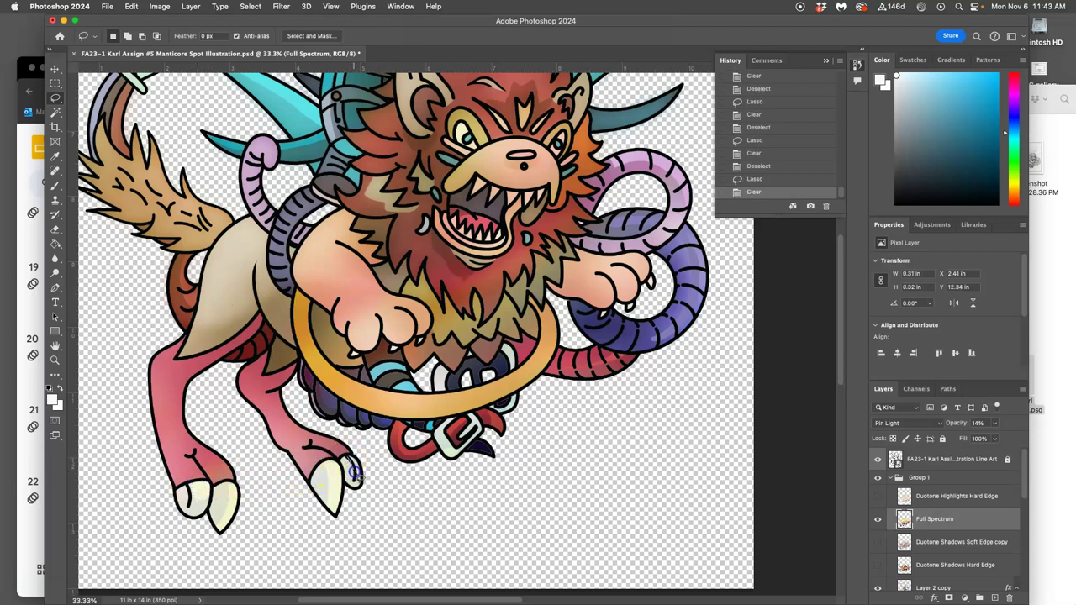
click(419, 506)
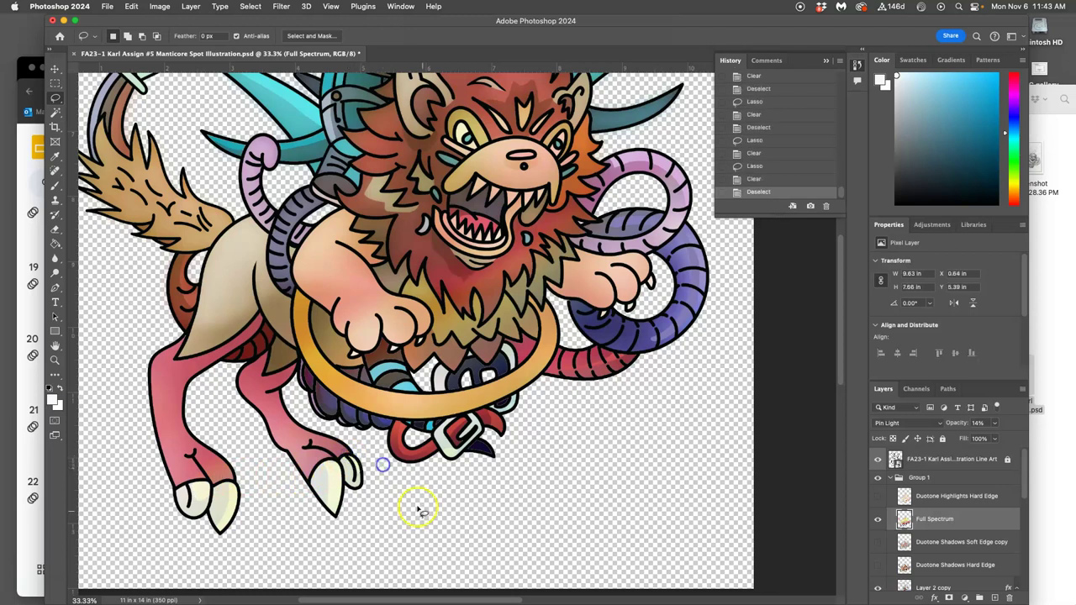
key(super+minus)
key(super+minus)
key(super+minus)
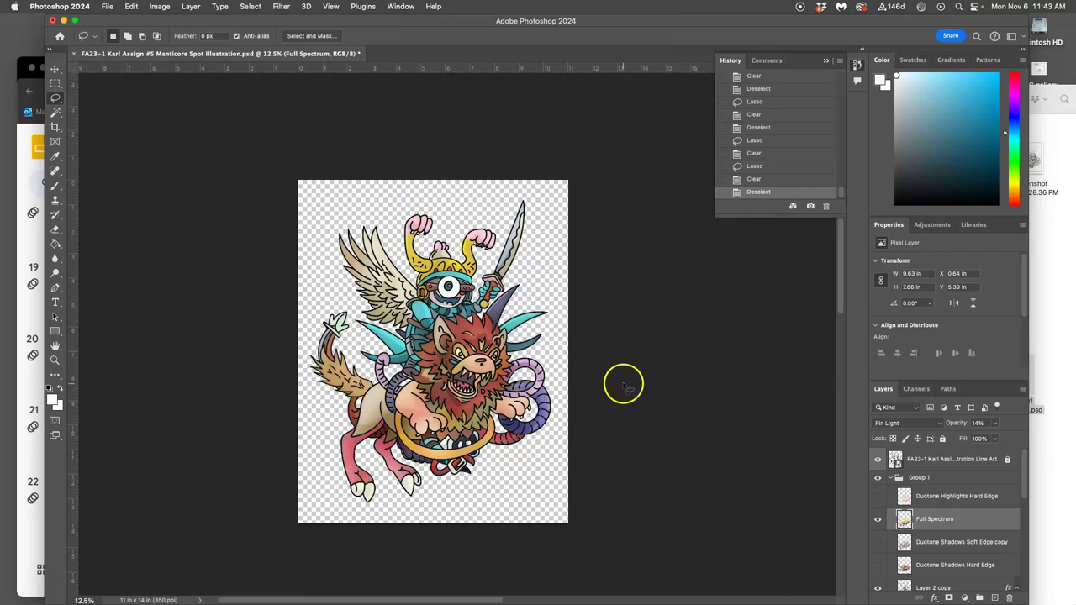
Step: Save the Photoshop illustration and export a PNG copy with default size options
key(super+s)
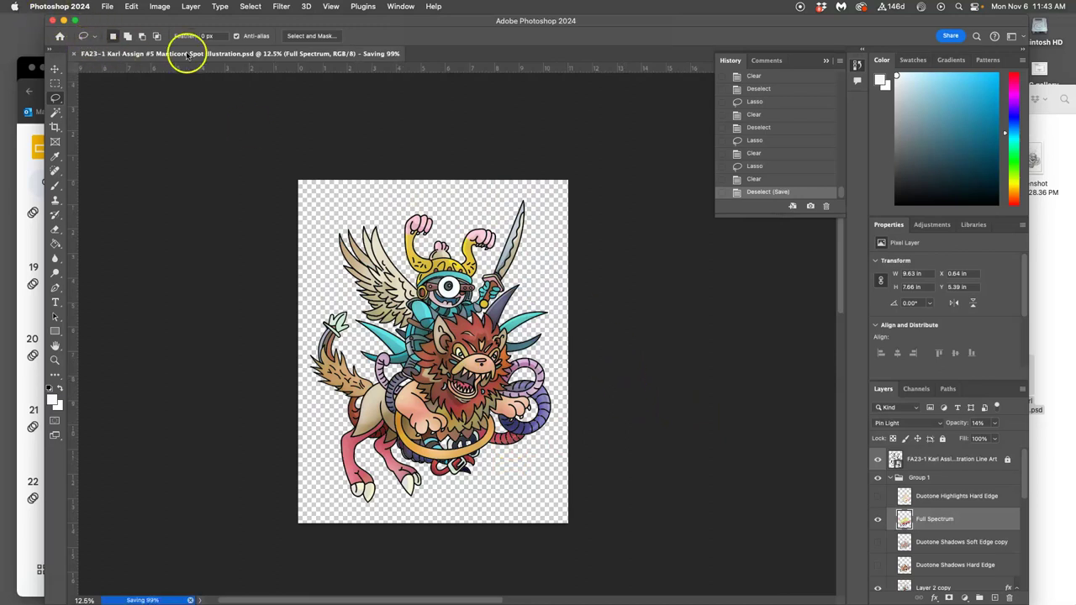
click(107, 7)
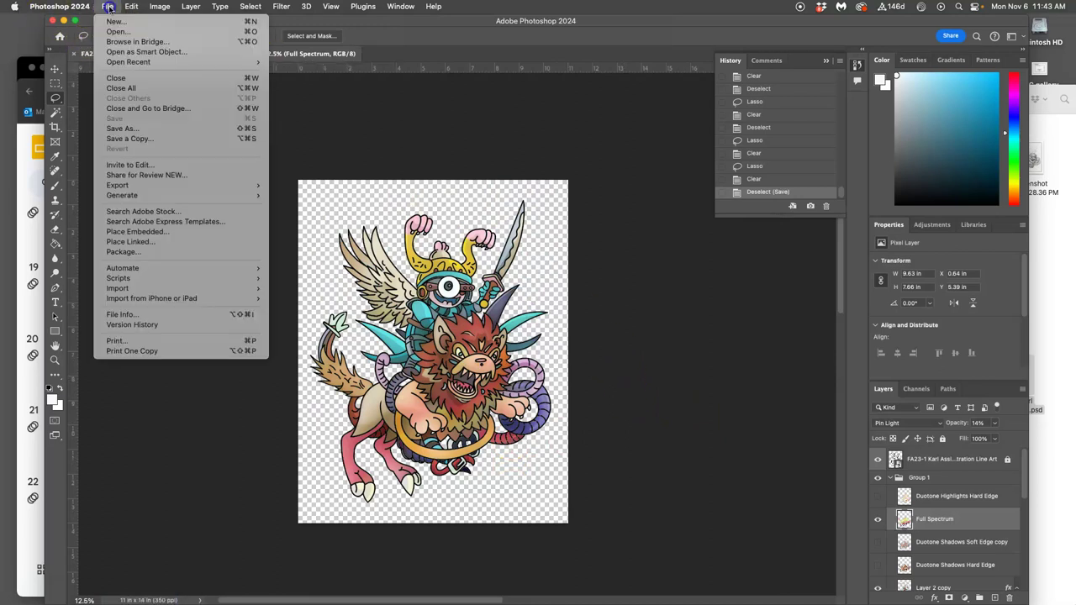
click(148, 141)
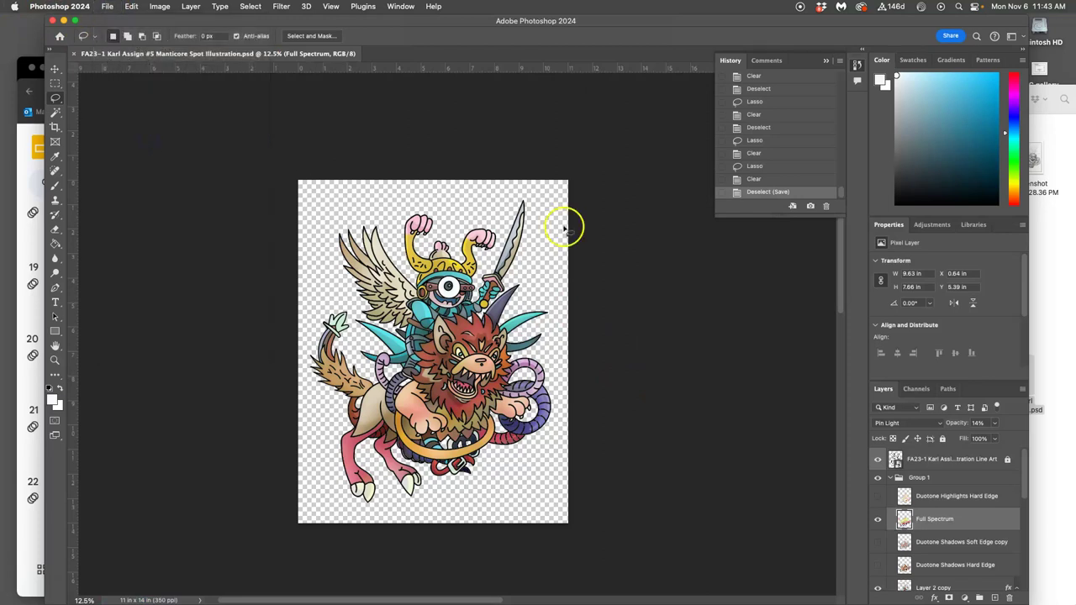
click(525, 207)
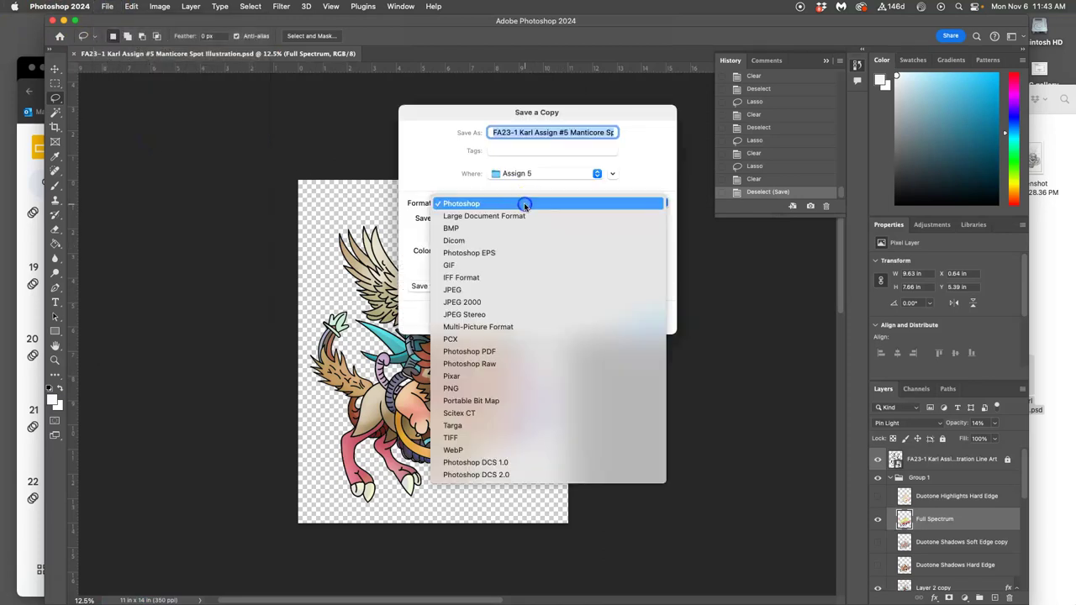
click(481, 386)
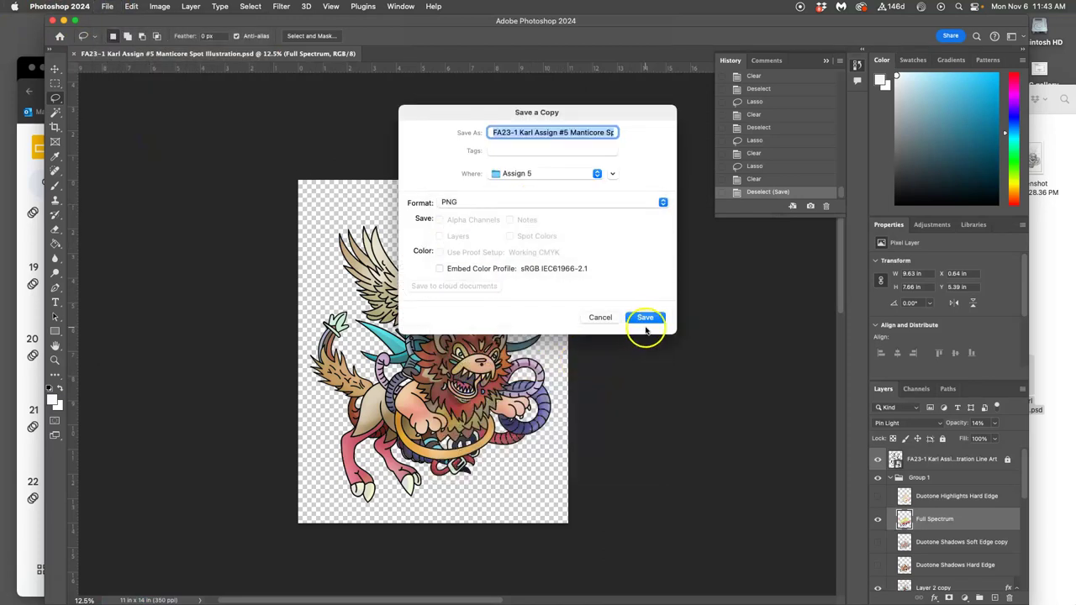
click(644, 315)
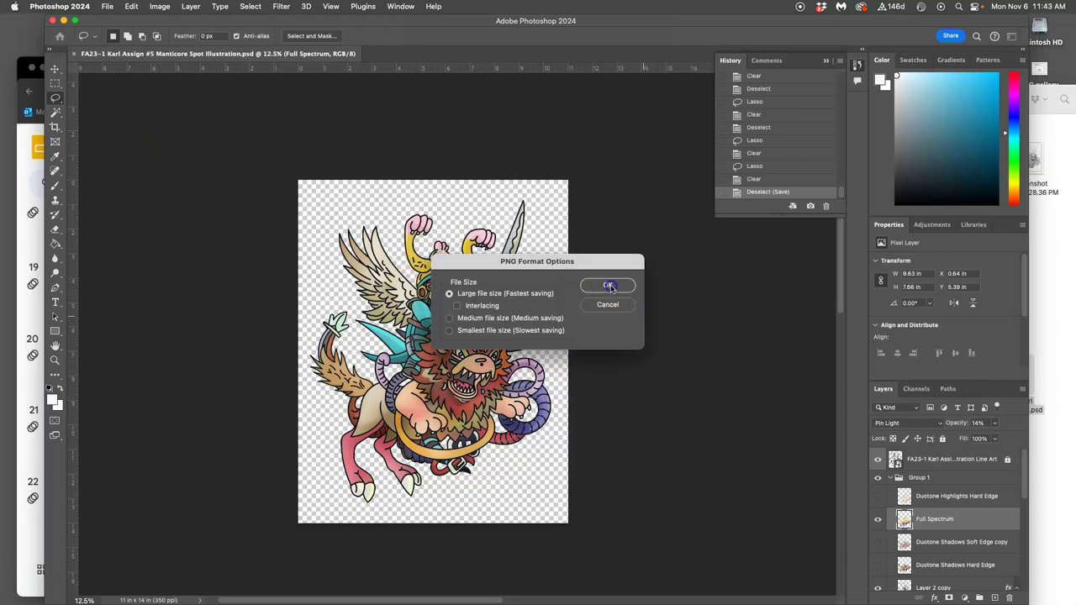
click(611, 286)
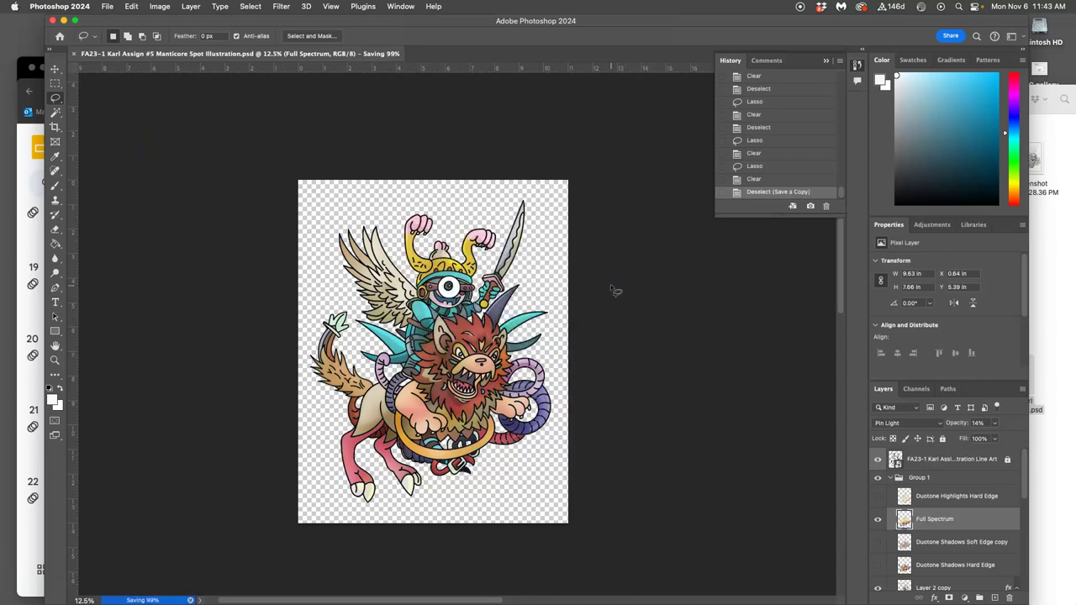
Step: Close the illustration, minimize Photoshop, and switch to the Canvas discussion topic in Chrome
click(53, 20)
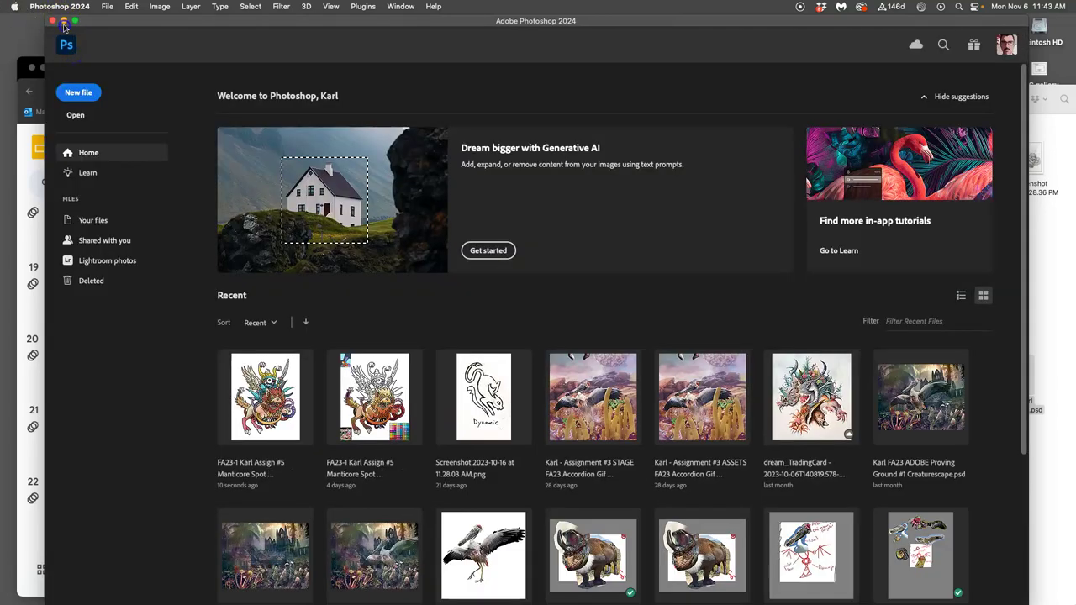
click(64, 21)
click(309, 68)
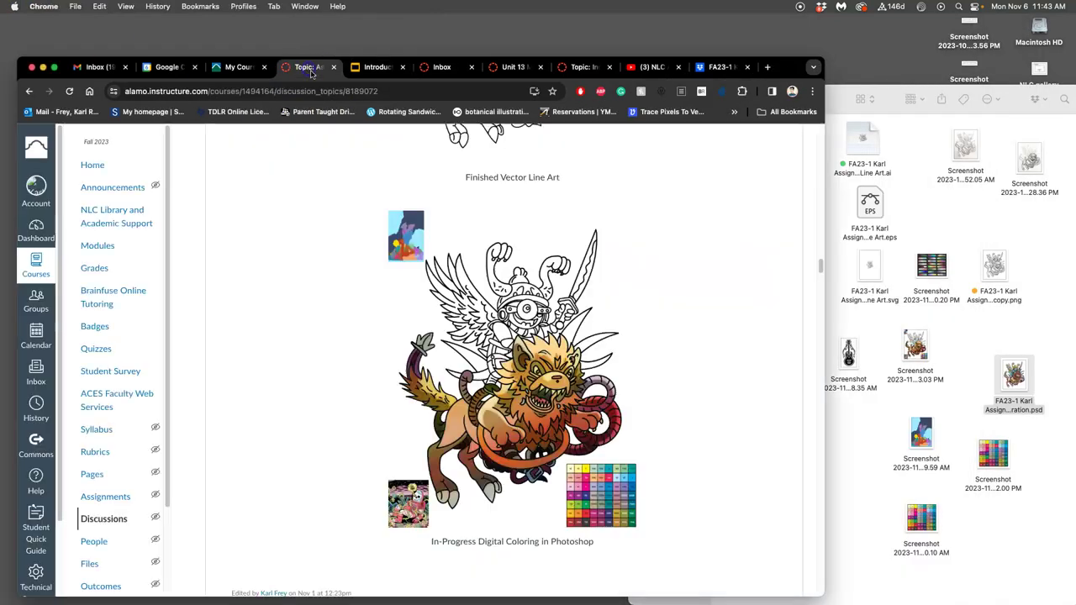
scroll(698, 338, up, 10)
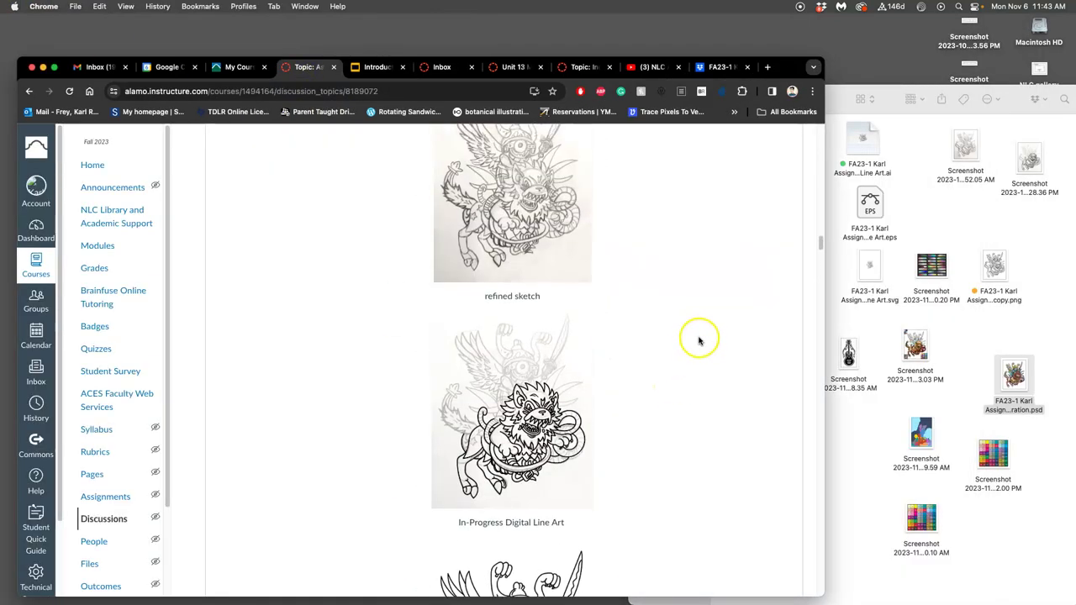
scroll(684, 336, down, 5)
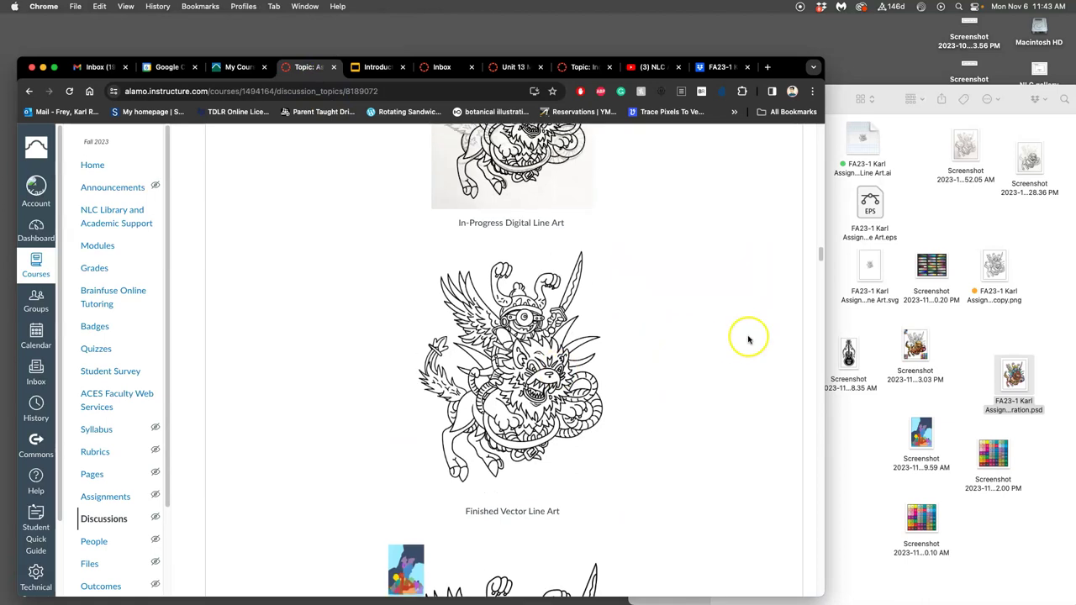
Step: Edit the instructor demo post, removing the line art image and its 'In-Progress Digital Line Art' caption
scroll(748, 339, up, 8)
click(784, 304)
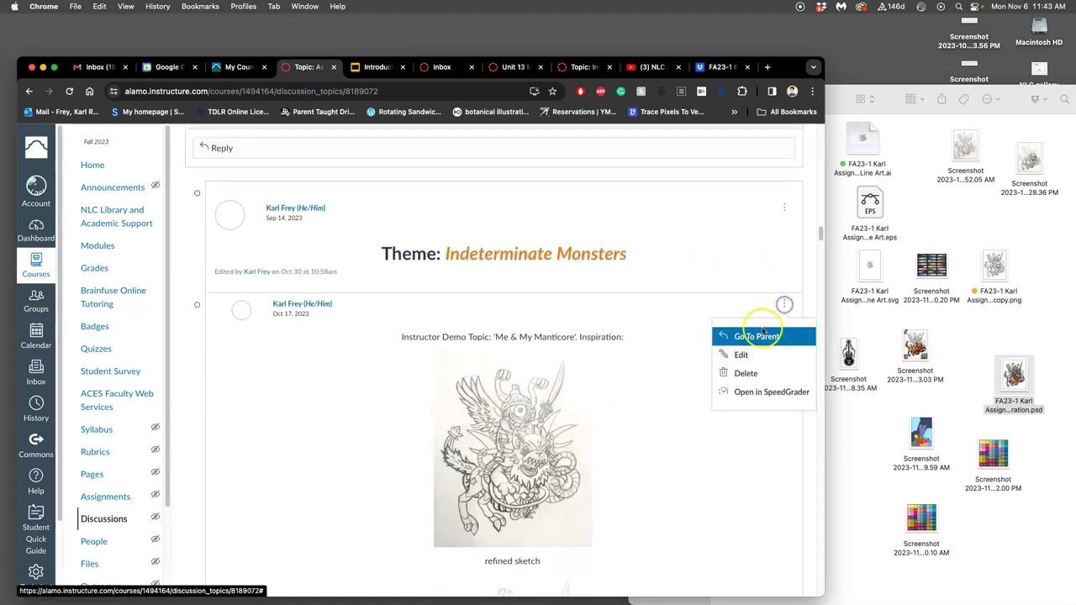
click(740, 355)
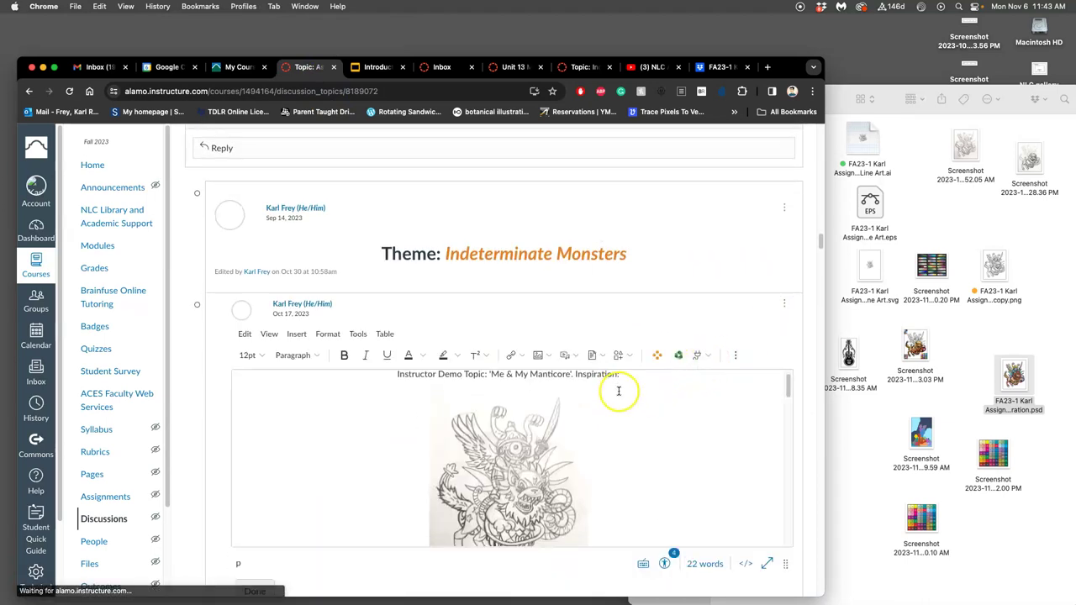
scroll(619, 391, down, 5)
click(523, 452)
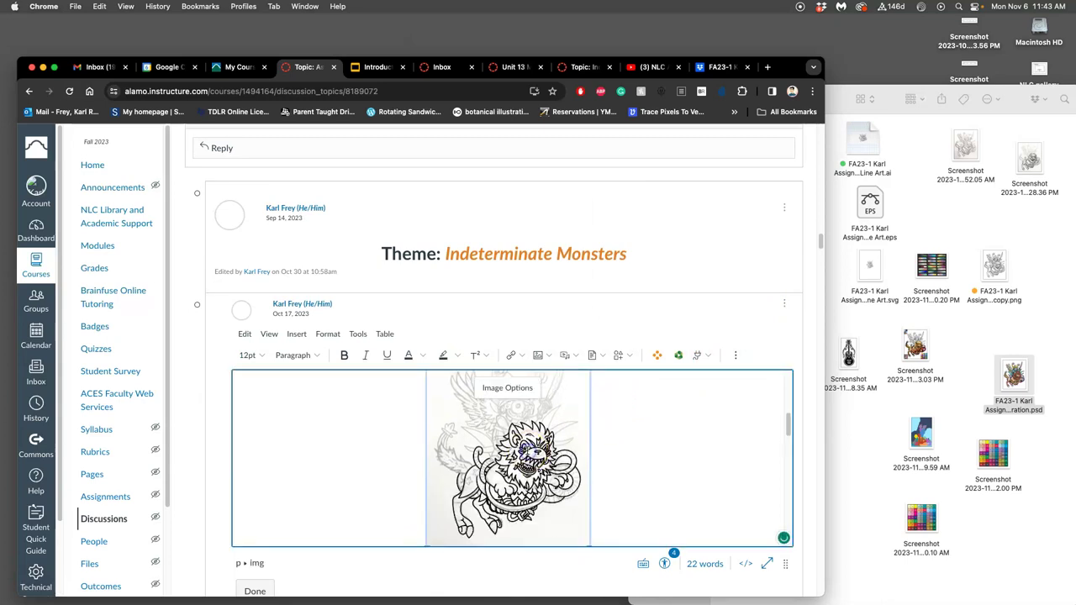
key(Delete)
drag(499, 396, 434, 398)
key(BackSpace)
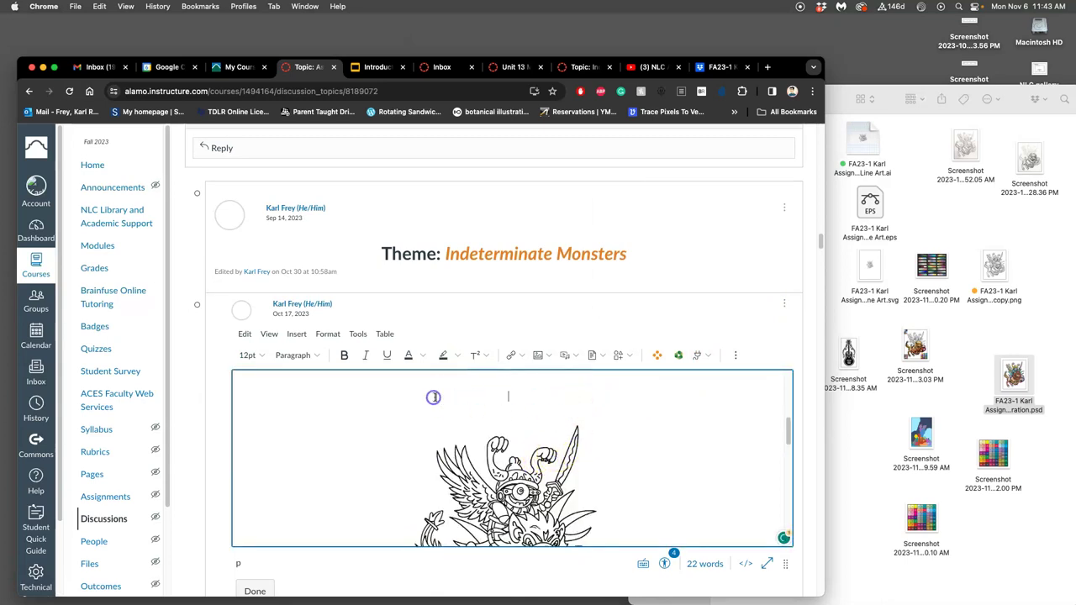
Step: Delete the small coloured image and remove 'In-Progress' from its caption
scroll(548, 425, down, 5)
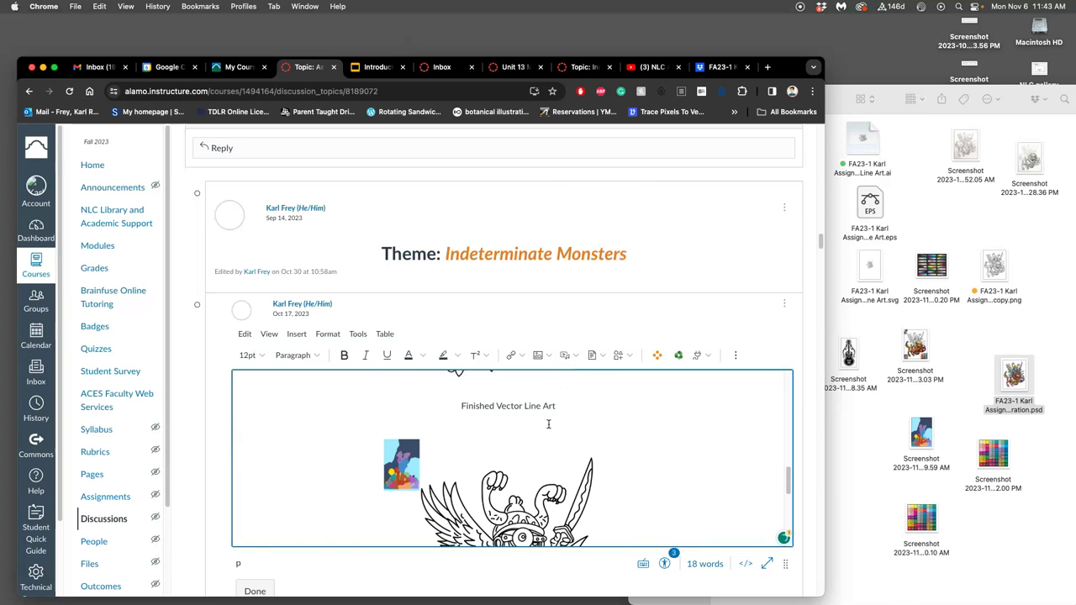
click(551, 454)
key(Delete)
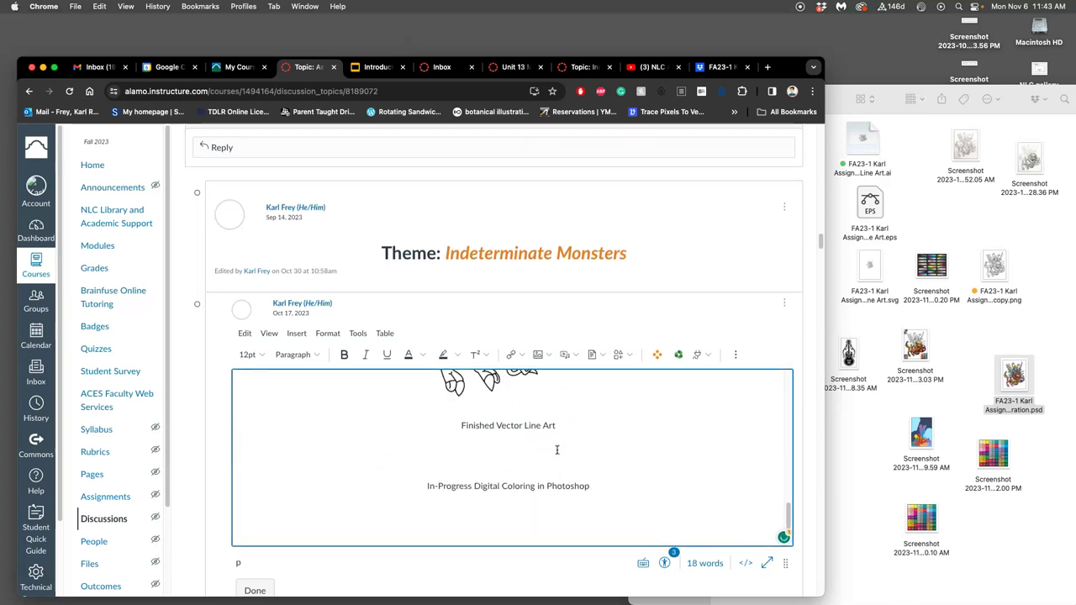
scroll(555, 449, down, 1)
click(542, 446)
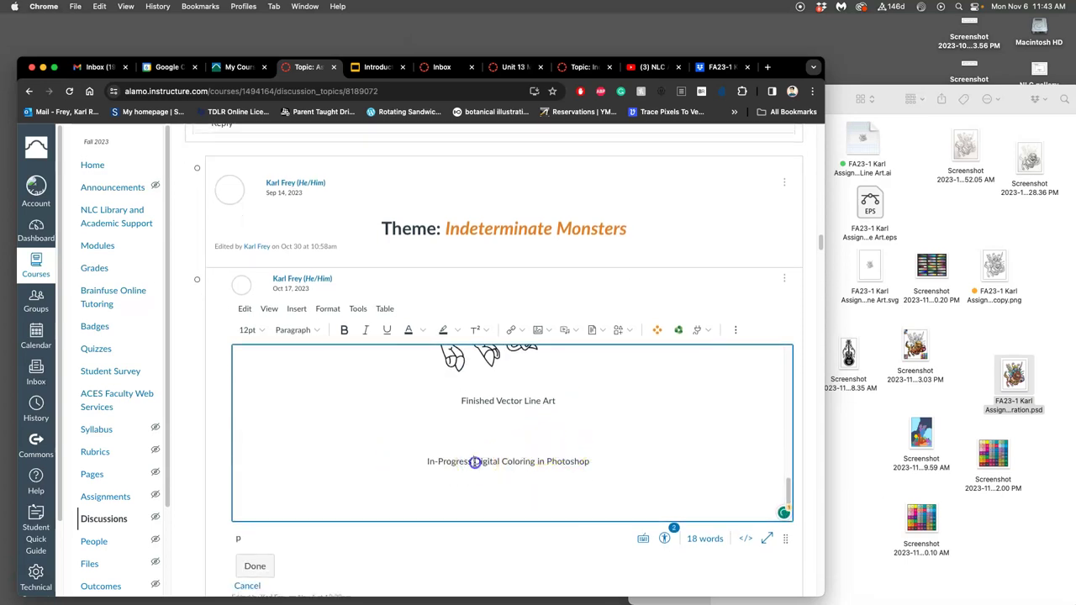
drag(475, 462, 412, 461)
key(BackSpace)
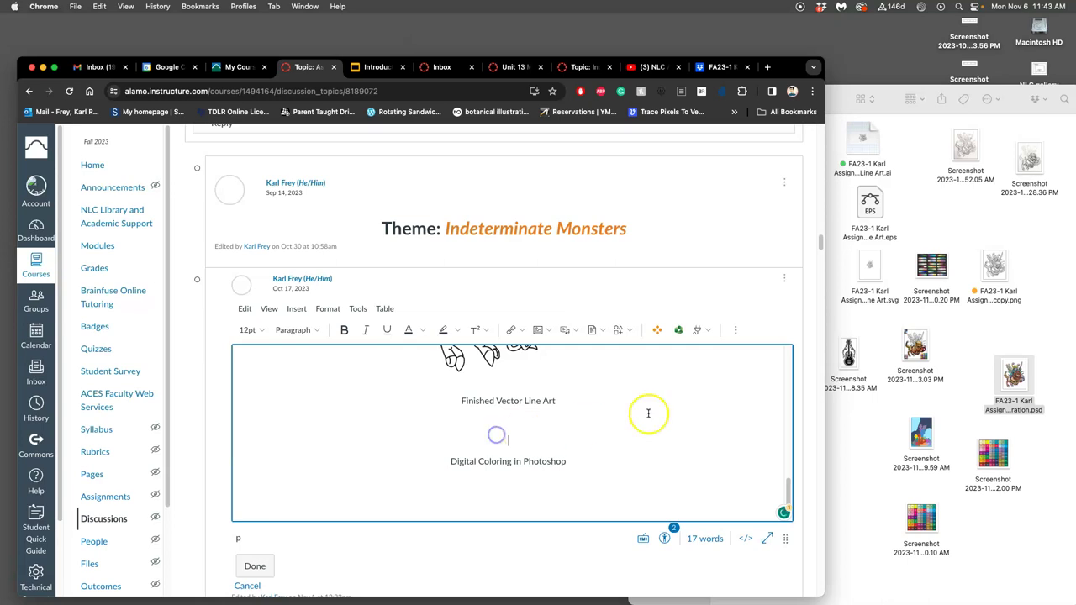
Step: Insert the manticore PNG from the Assign 5 folder and shrink it to about 570 px wide
click(957, 394)
drag(747, 515, 527, 434)
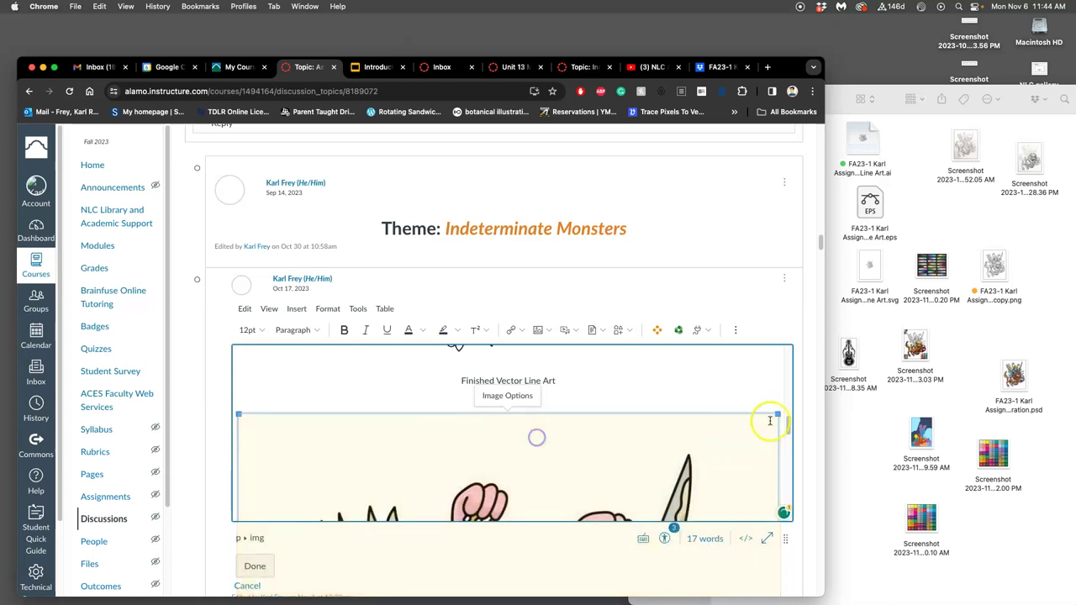
drag(775, 413, 553, 454)
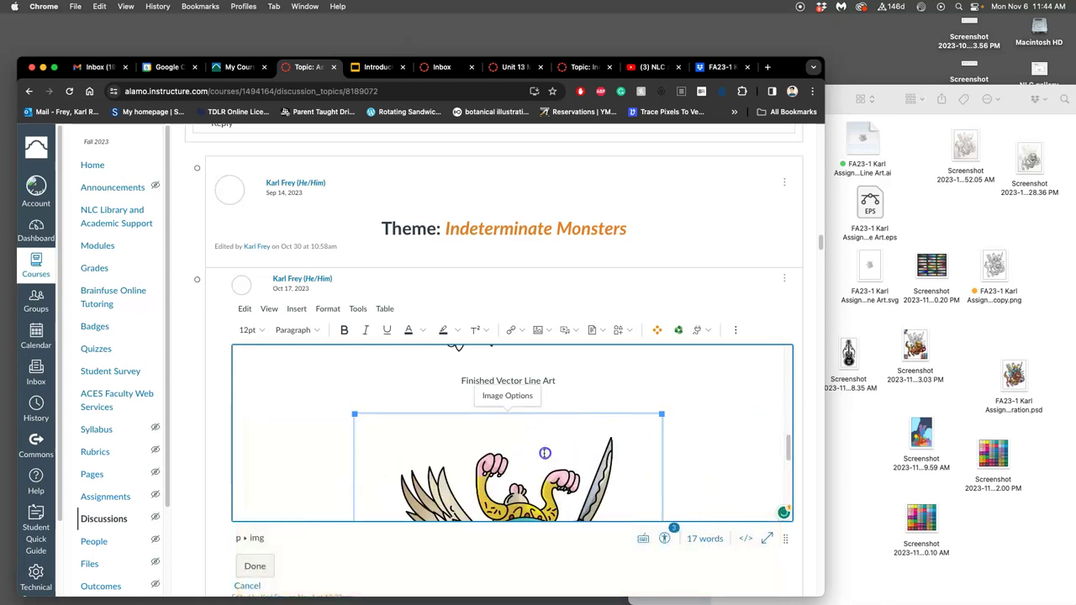
scroll(648, 420, down, 5)
scroll(649, 420, down, 5)
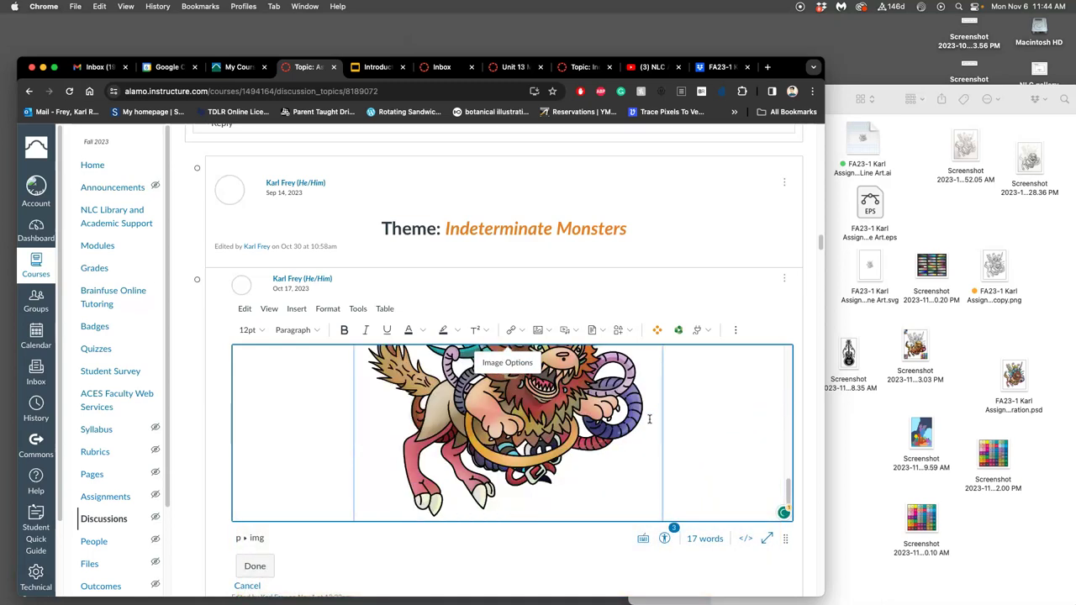
scroll(651, 417, up, 2)
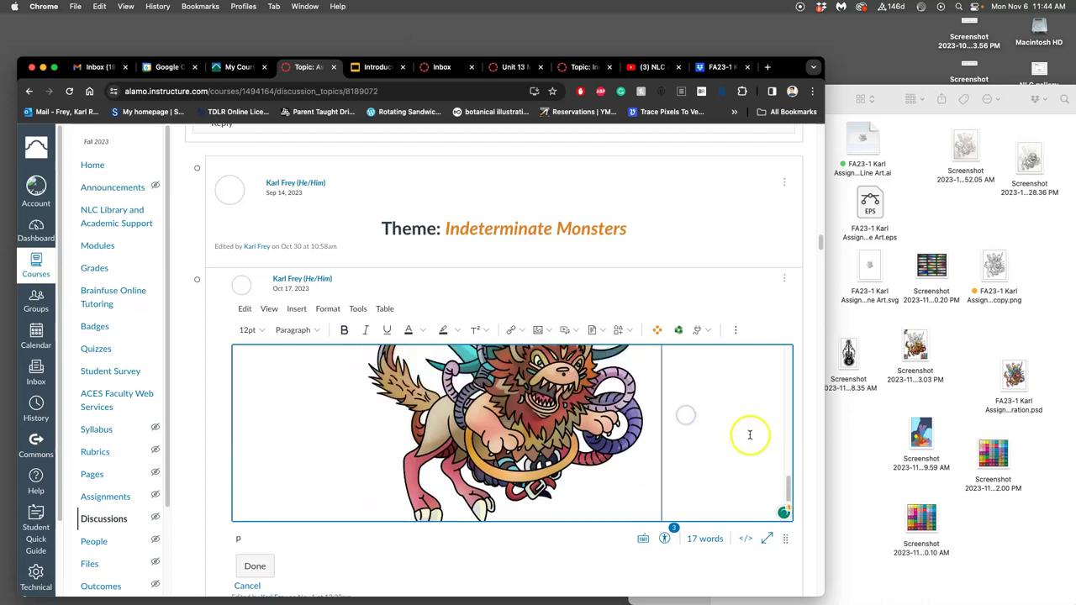
Step: Open the manticore PNG in Preview, apply Auto Levels, lower saturation and contrast, and sharpen slightly
click(866, 461)
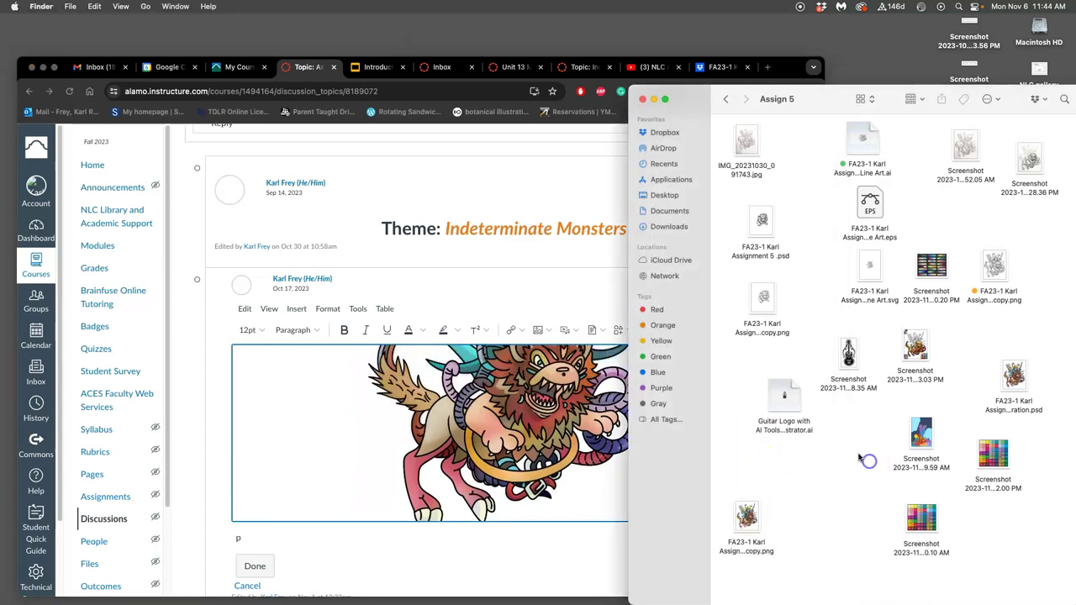
double_click(746, 517)
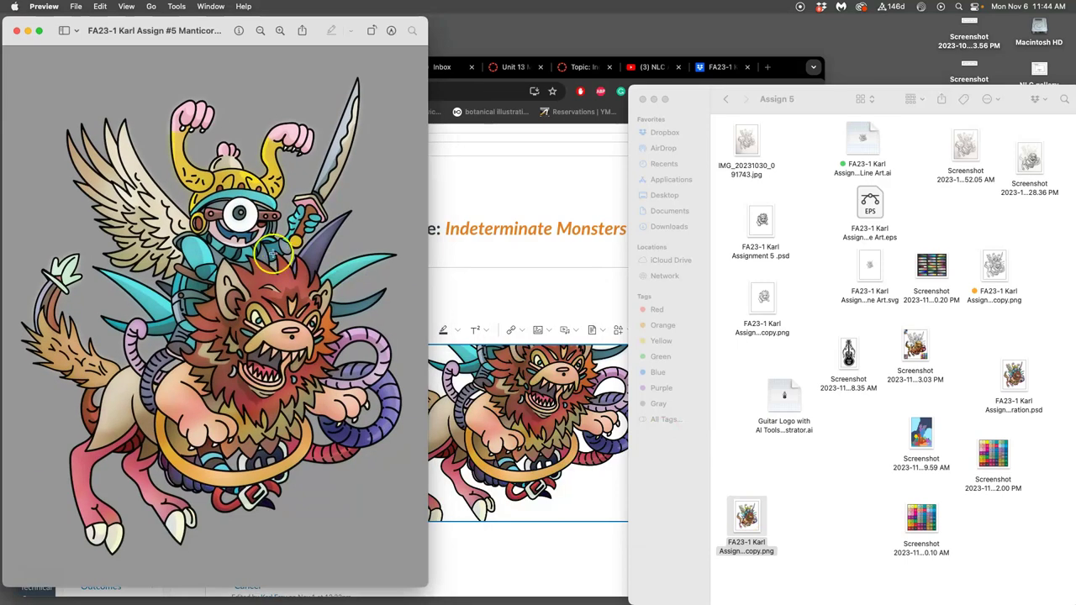
click(176, 7)
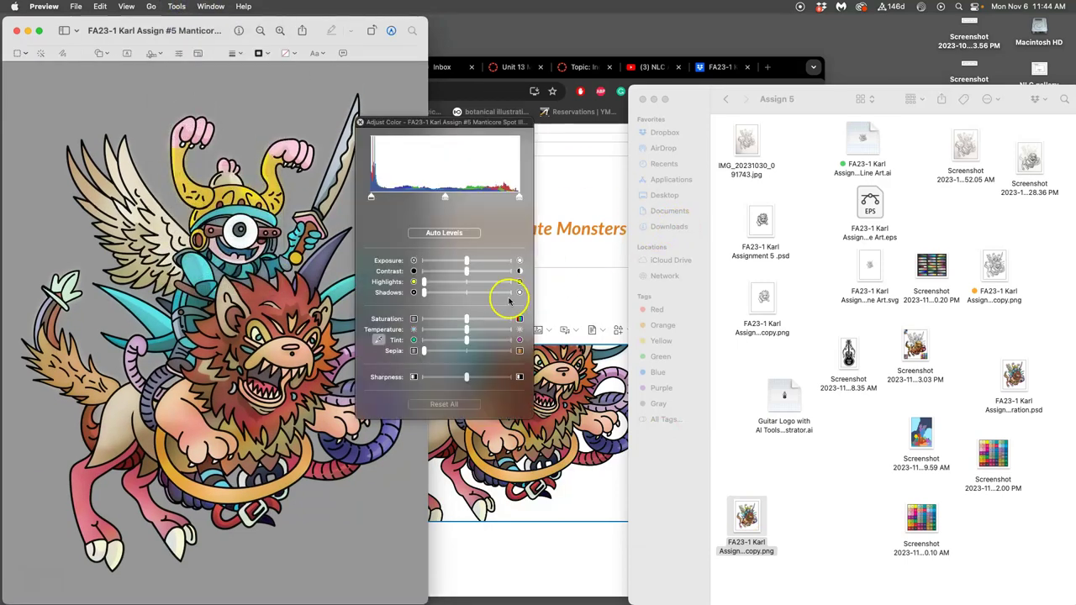
click(452, 234)
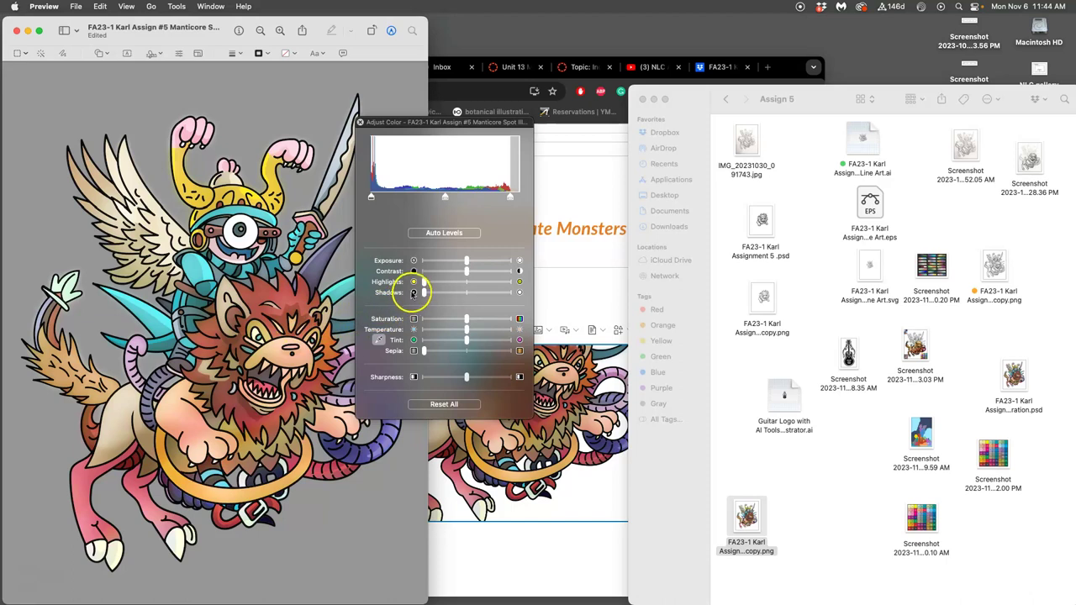
mouse_move(468, 320)
mouse_down()
mouse_move(478, 314)
mouse_move(450, 319)
mouse_up()
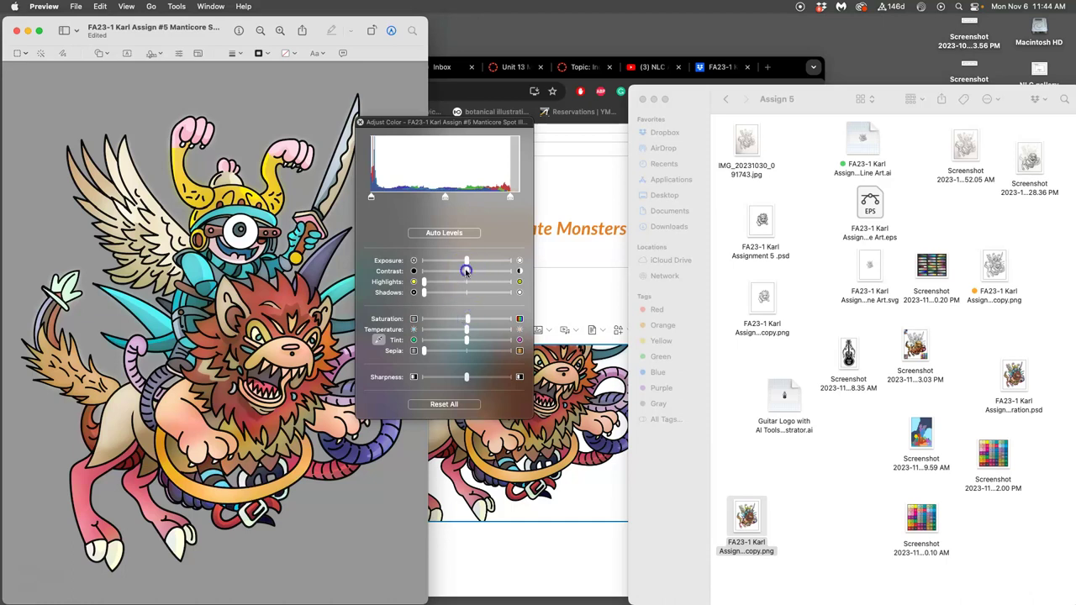
mouse_move(465, 270)
mouse_down()
mouse_move(455, 272)
mouse_move(471, 262)
mouse_up()
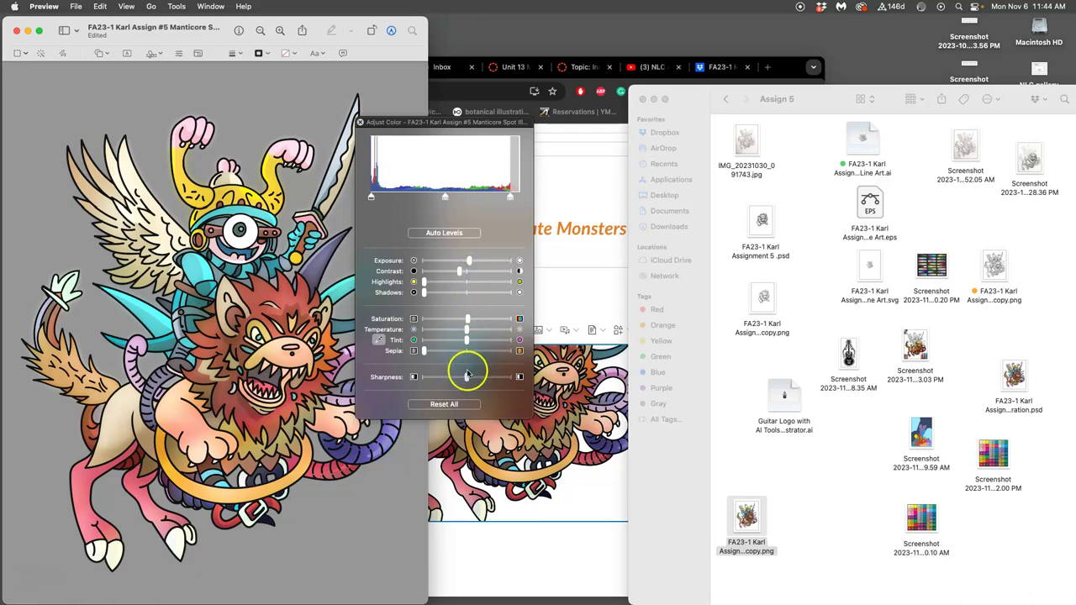
click(471, 377)
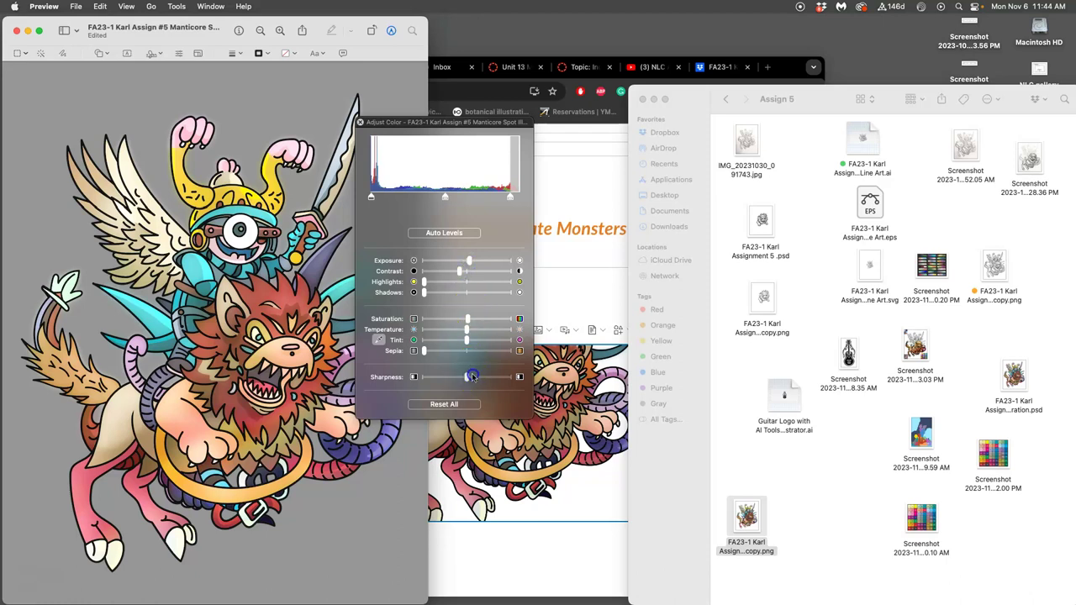
click(360, 123)
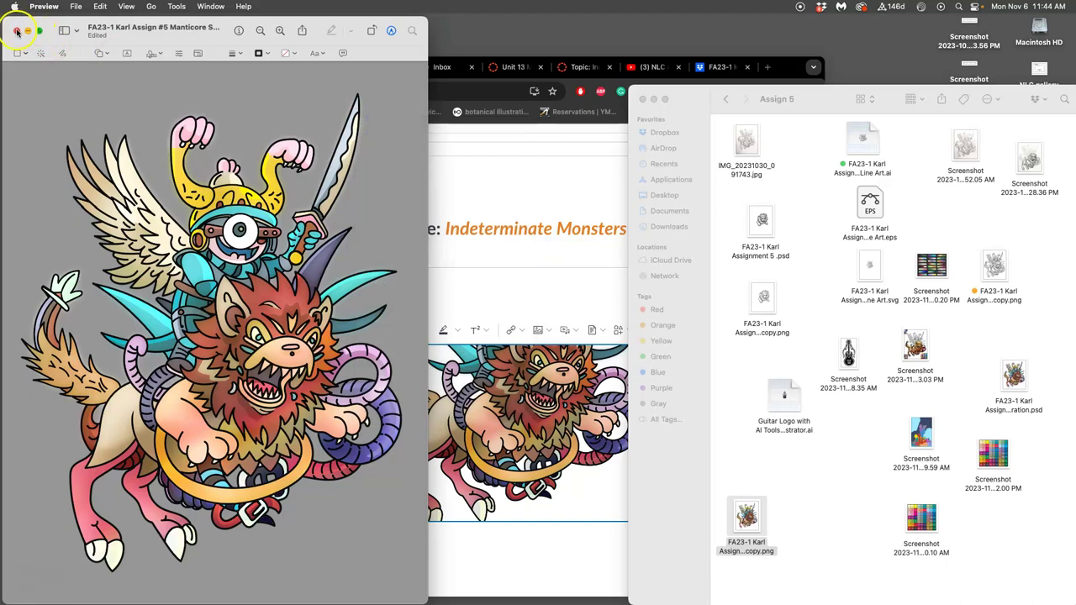
Step: Drag the adjusted manticore PNG from the Assign 5 folder into the Canvas post
key(super+h)
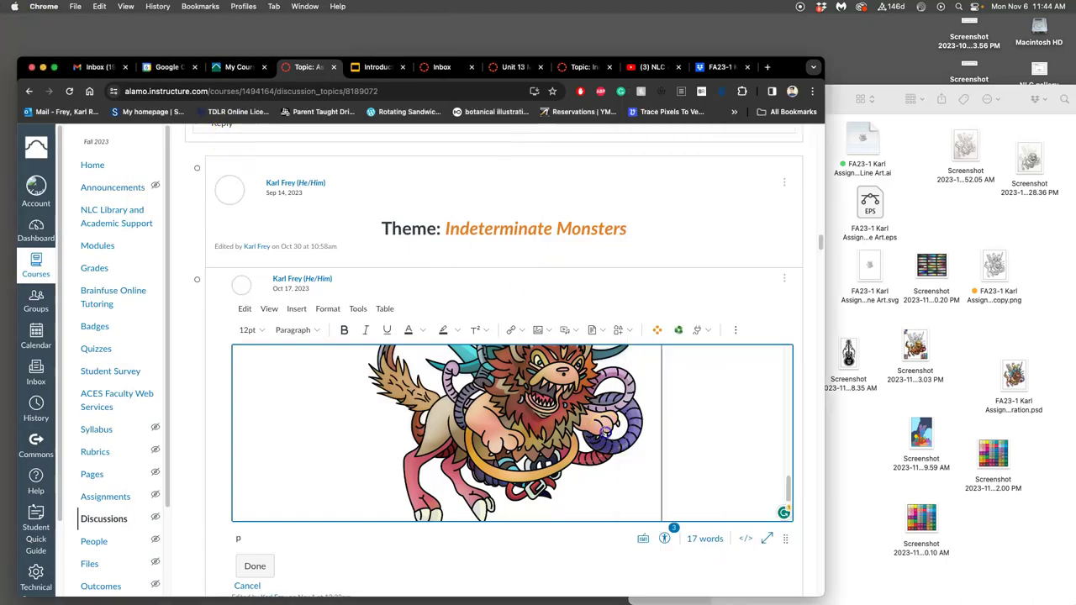
scroll(555, 420, up, 10)
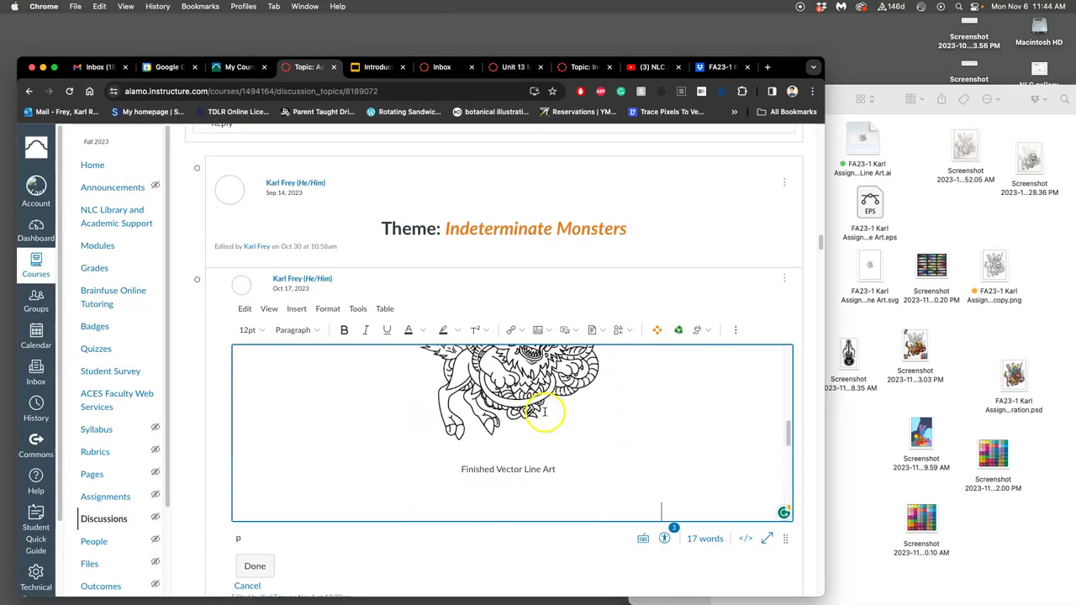
click(847, 425)
drag(755, 520, 590, 461)
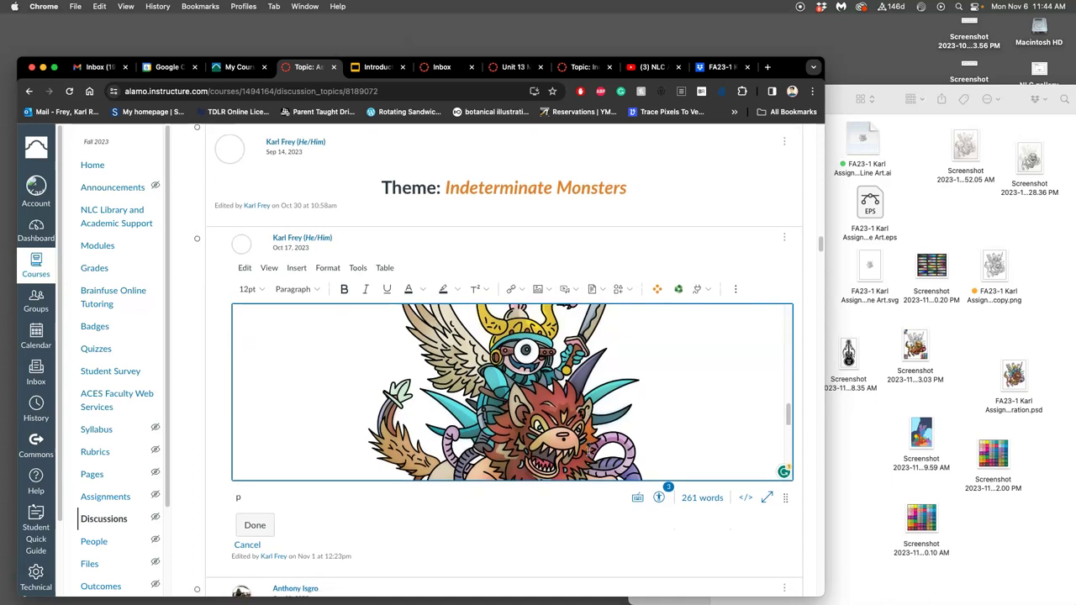
drag(594, 436, 589, 434)
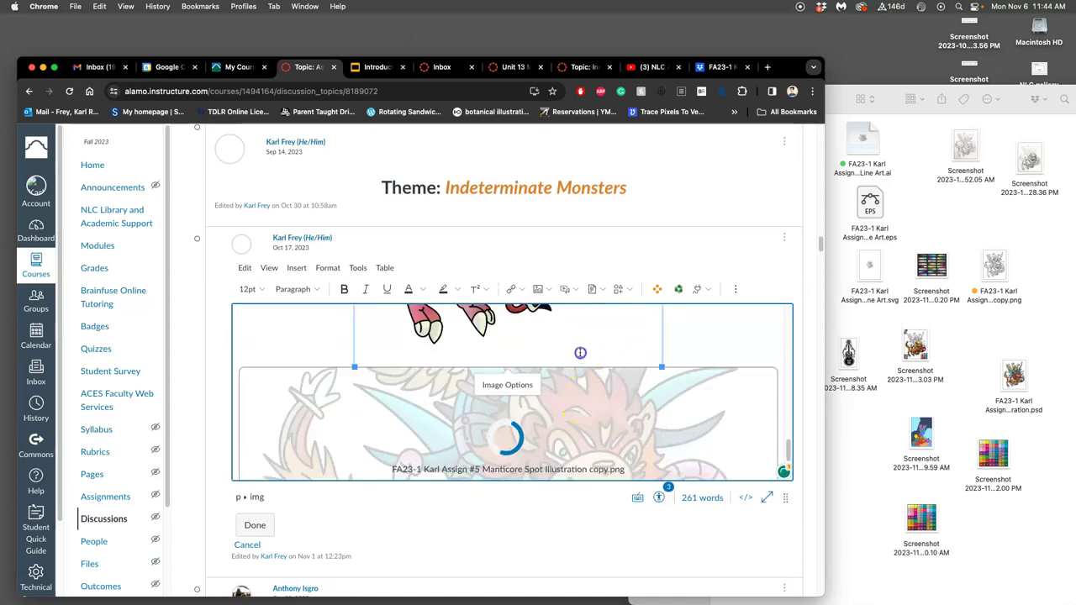
Step: Resize the inserted manticore image with a corner handle and save the discussion post
click(576, 389)
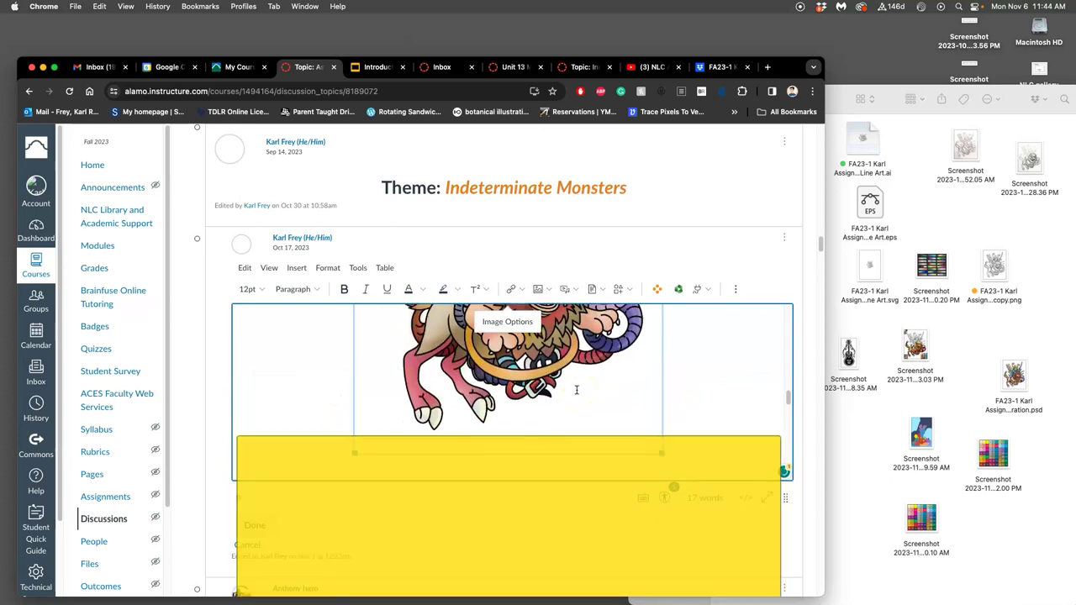
scroll(568, 387, down, 5)
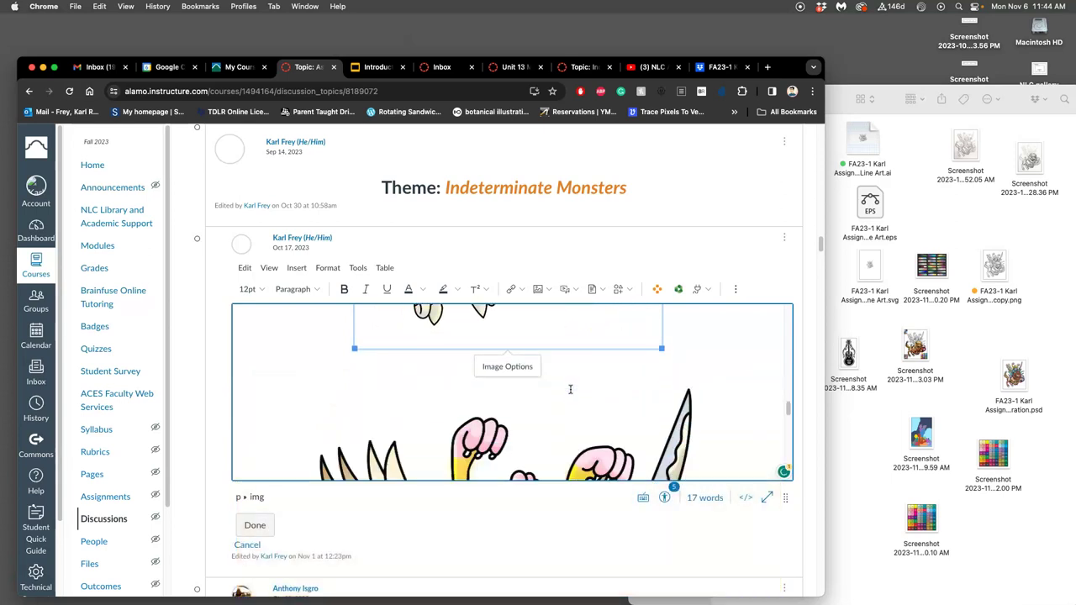
scroll(570, 391, up, 5)
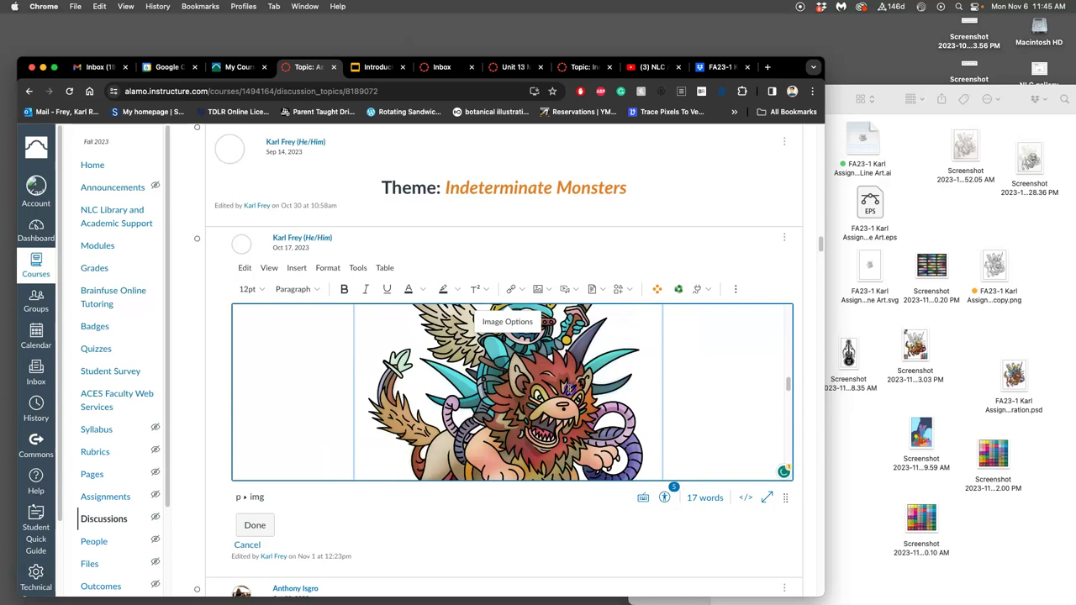
scroll(569, 389, down, 5)
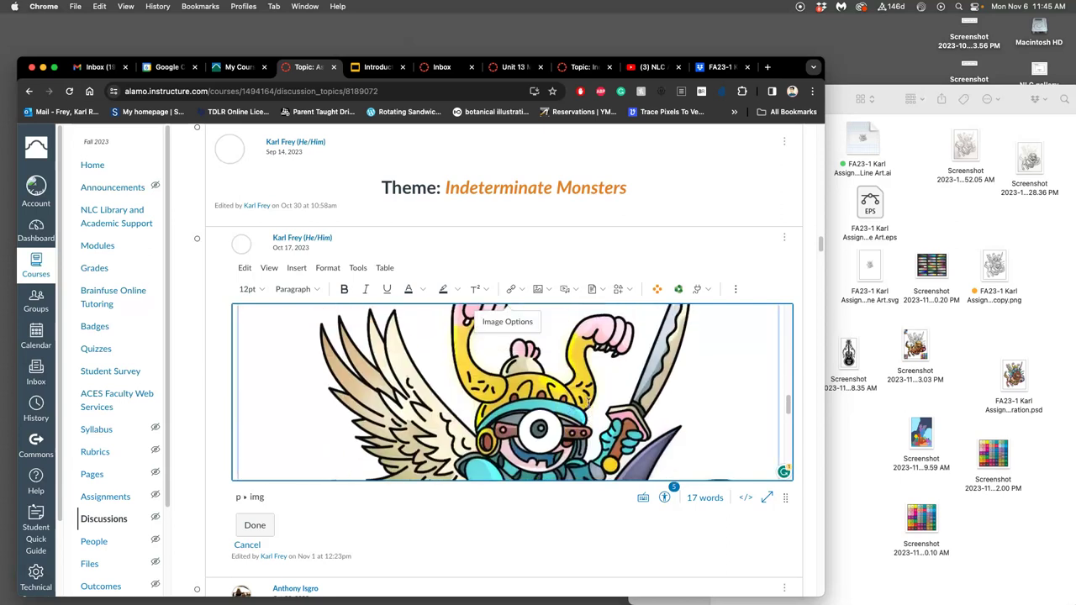
scroll(589, 403, up, 2)
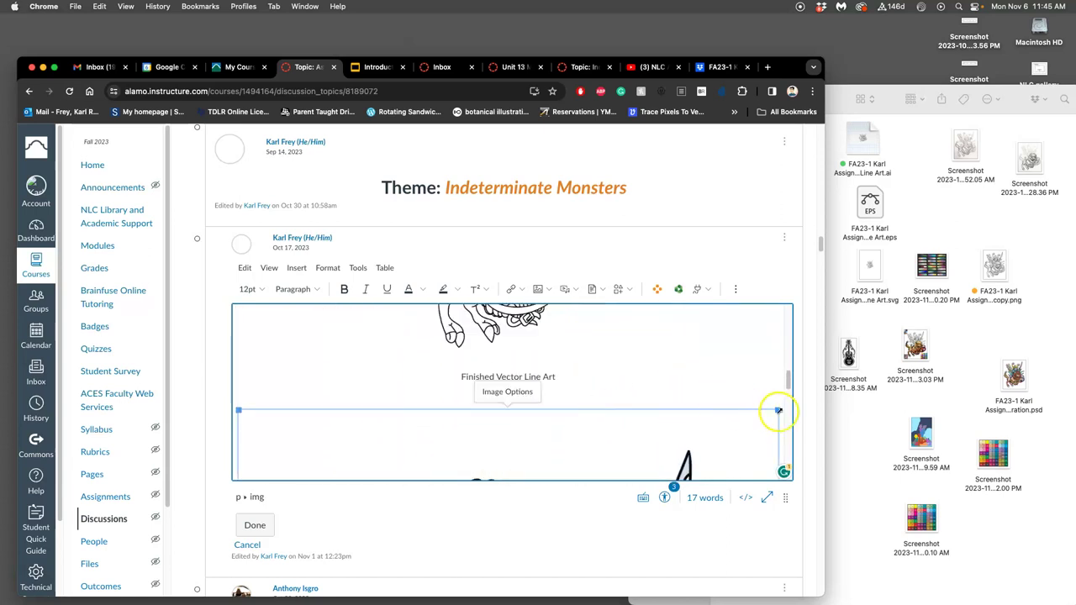
drag(778, 410, 645, 431)
click(254, 525)
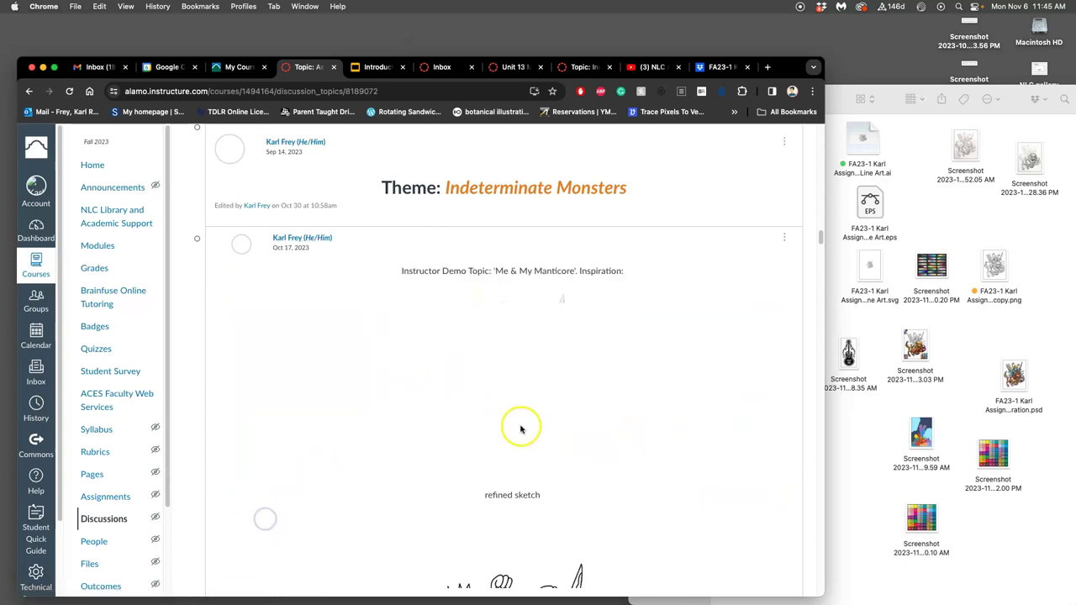
scroll(521, 425, down, 3)
scroll(522, 419, down, 6)
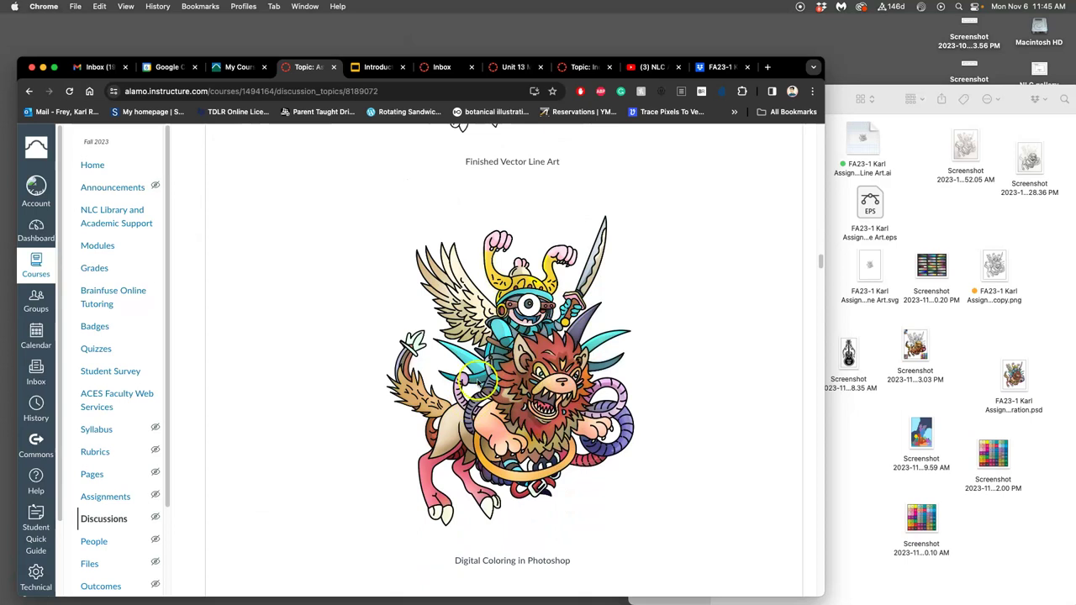
scroll(567, 227, up, 10)
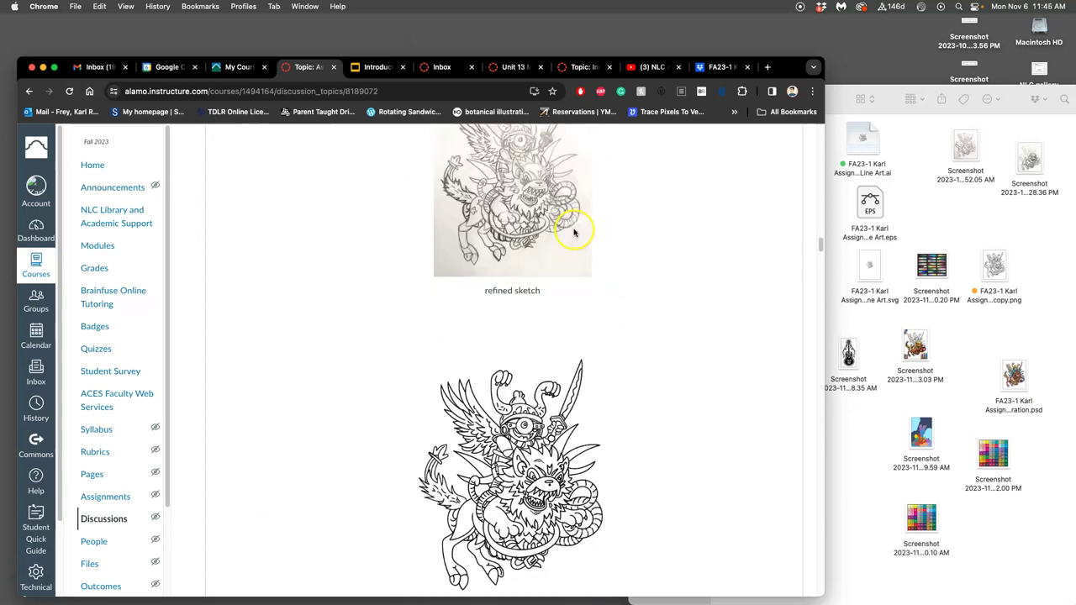
scroll(580, 214, down, 3)
scroll(579, 198, up, 15)
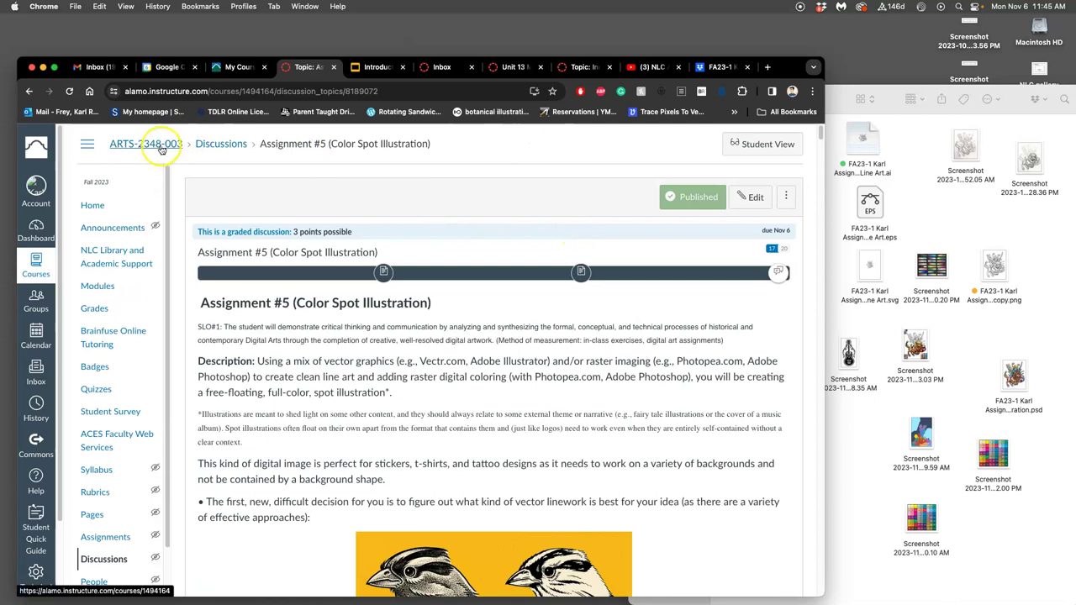
Step: Load redbubble.com in a new browser tab
click(767, 68)
text(redb)
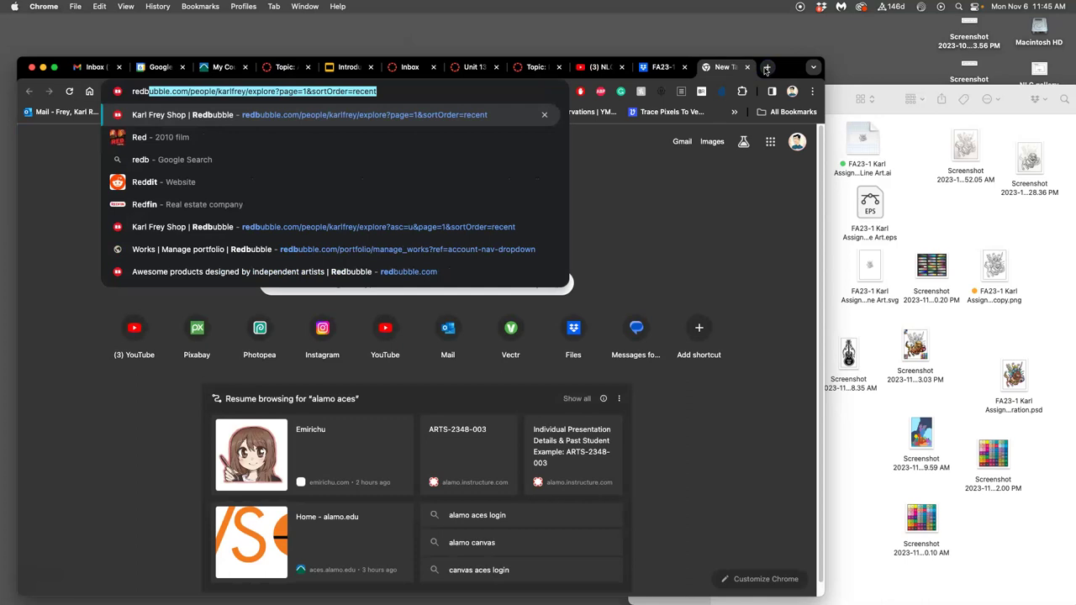
text(ubble.com)
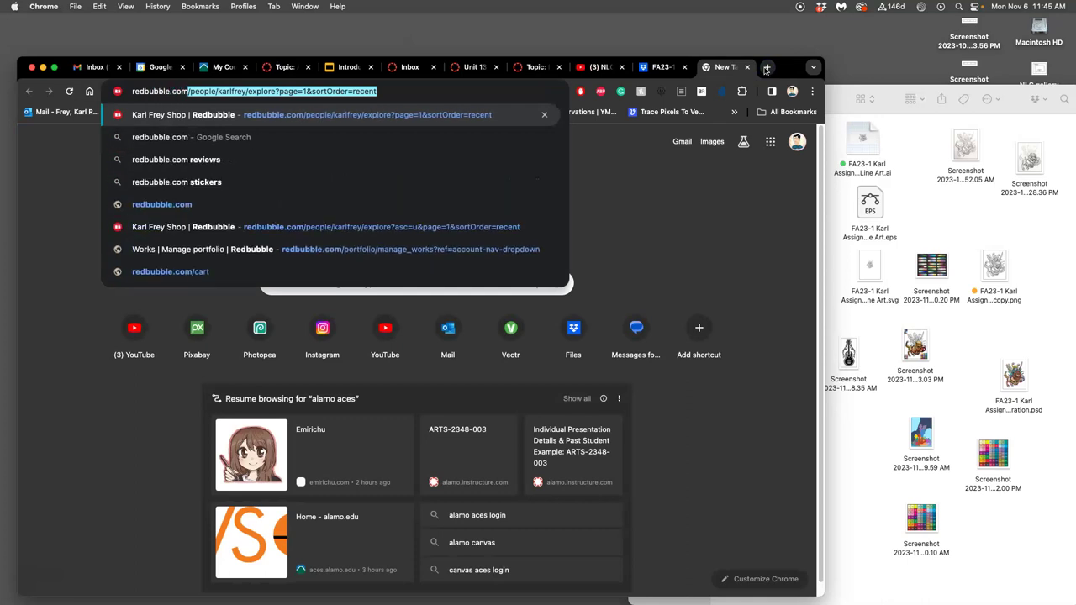
key(Return)
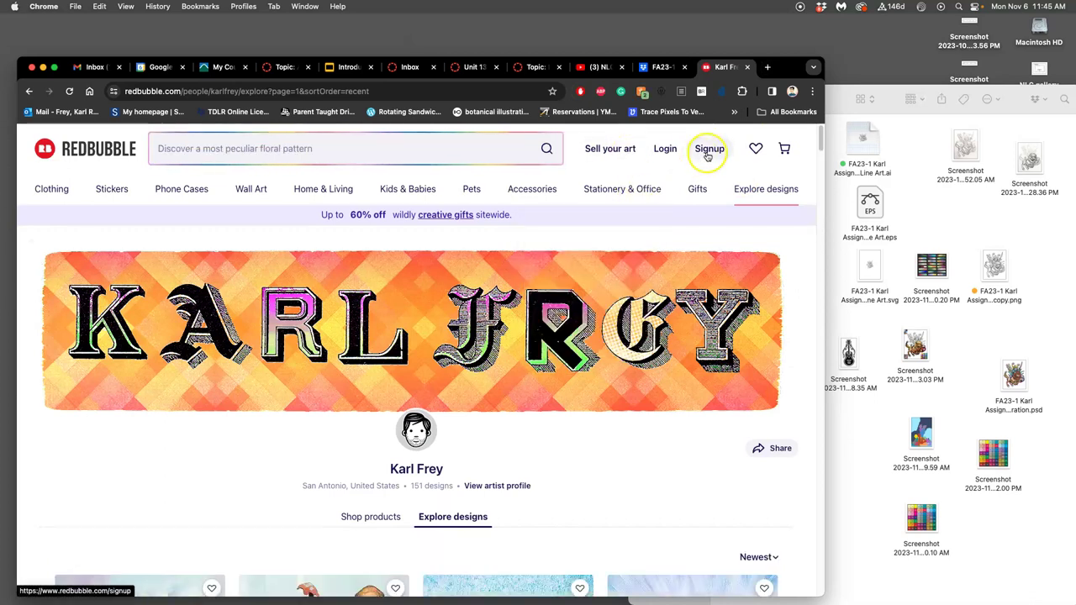
scroll(505, 379, down, 5)
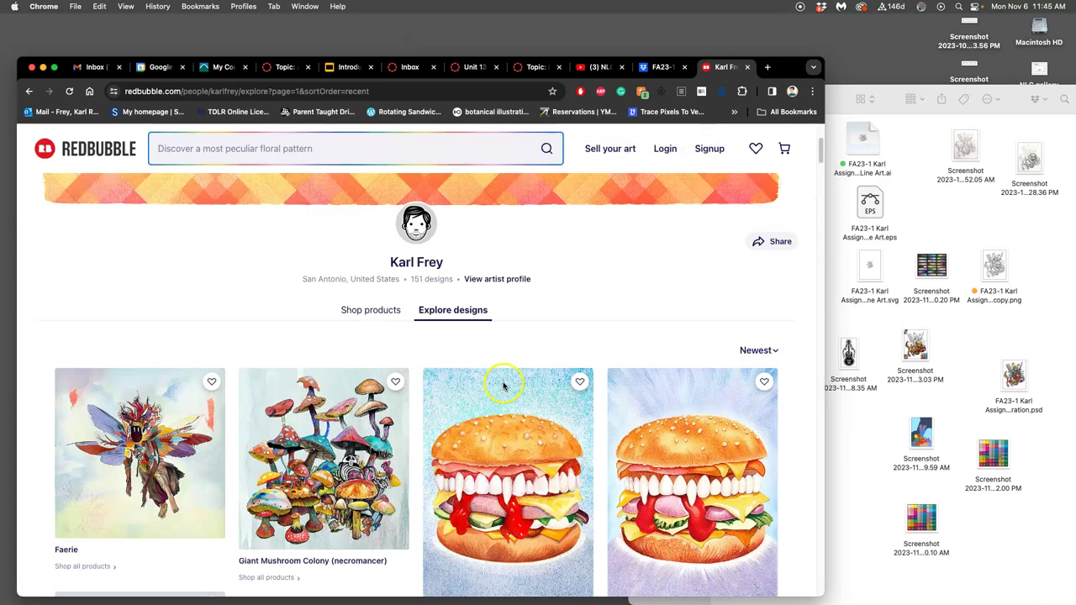
scroll(647, 402, down, 2)
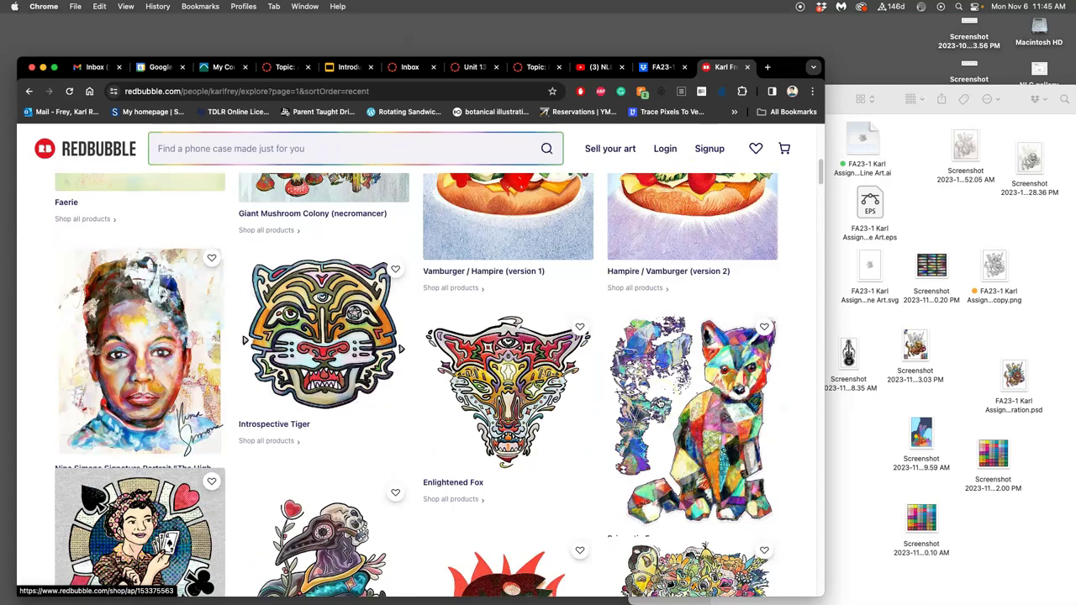
Step: View the Introspective Tiger design page, then return to the artist's design gallery
click(383, 357)
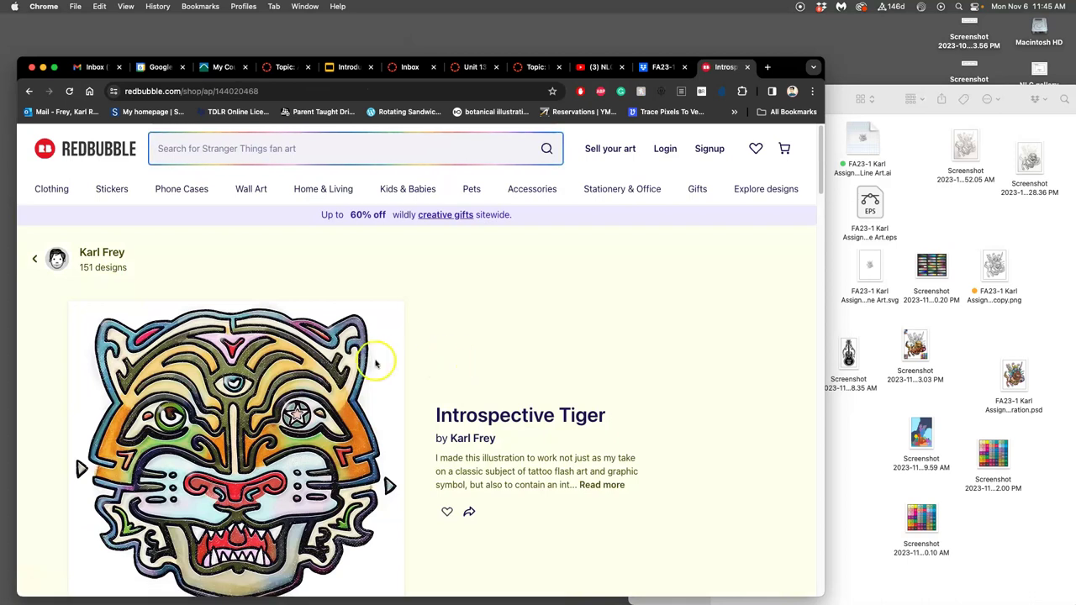
scroll(376, 363, down, 3)
scroll(298, 349, up, 3)
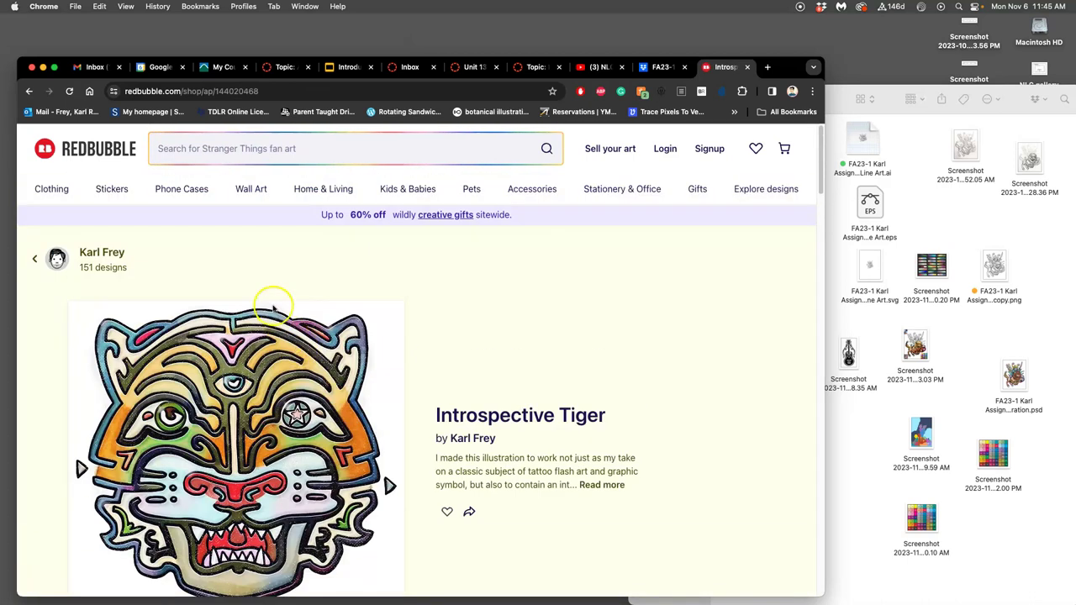
click(30, 92)
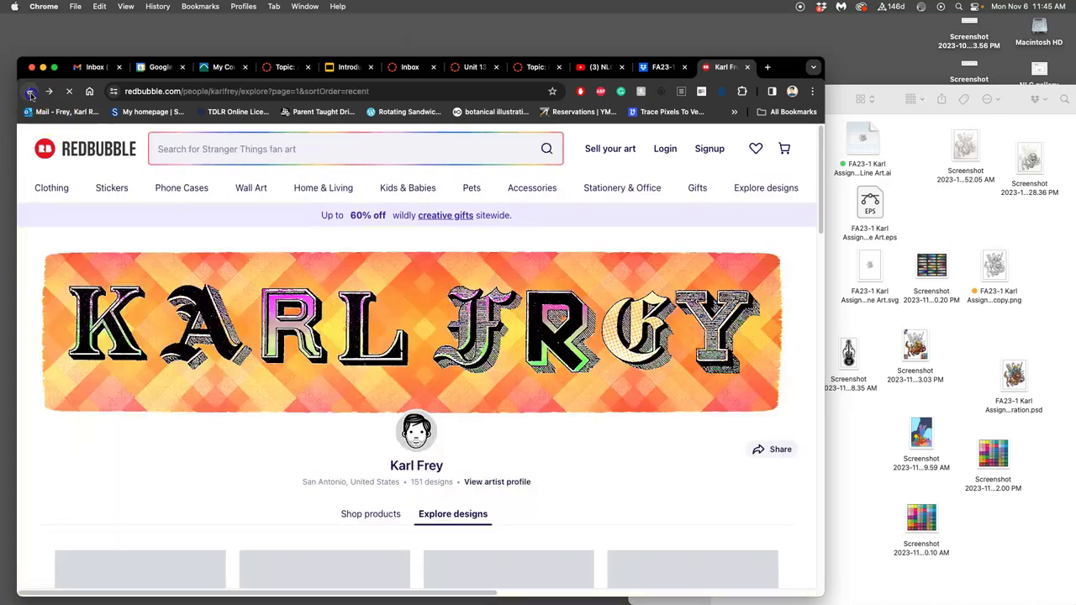
scroll(507, 401, down, 2)
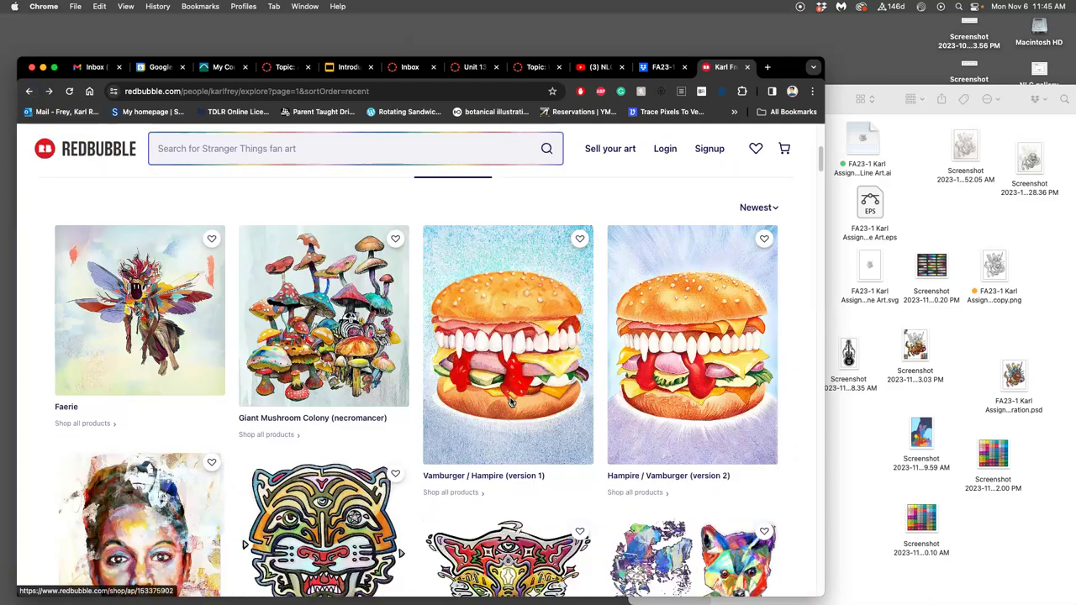
scroll(529, 403, down, 5)
scroll(538, 409, up, 10)
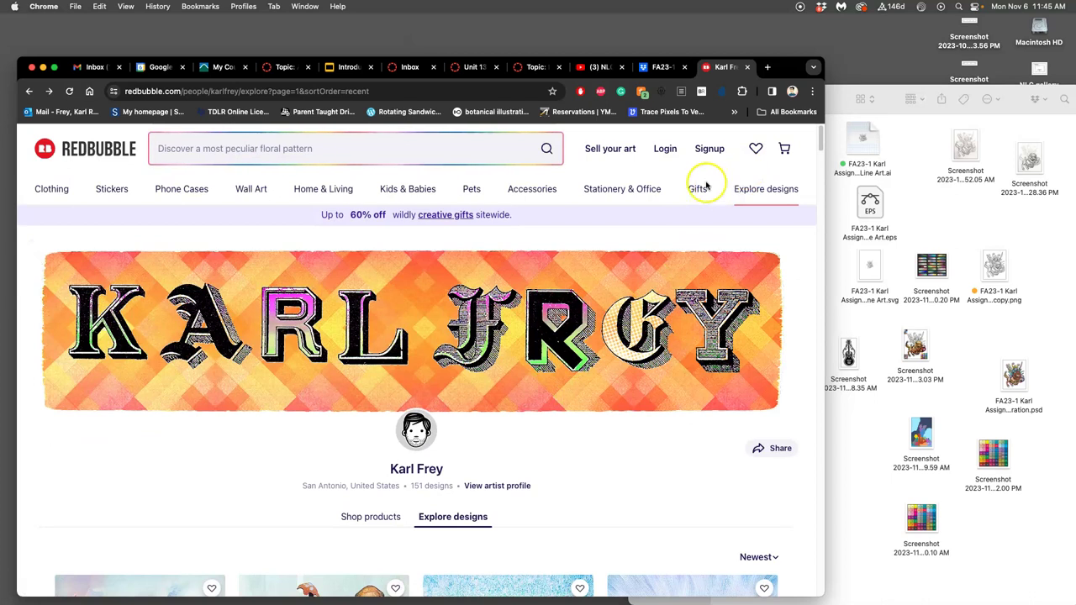
Step: Log in to Redbubble using the browser's saved username and password
click(666, 148)
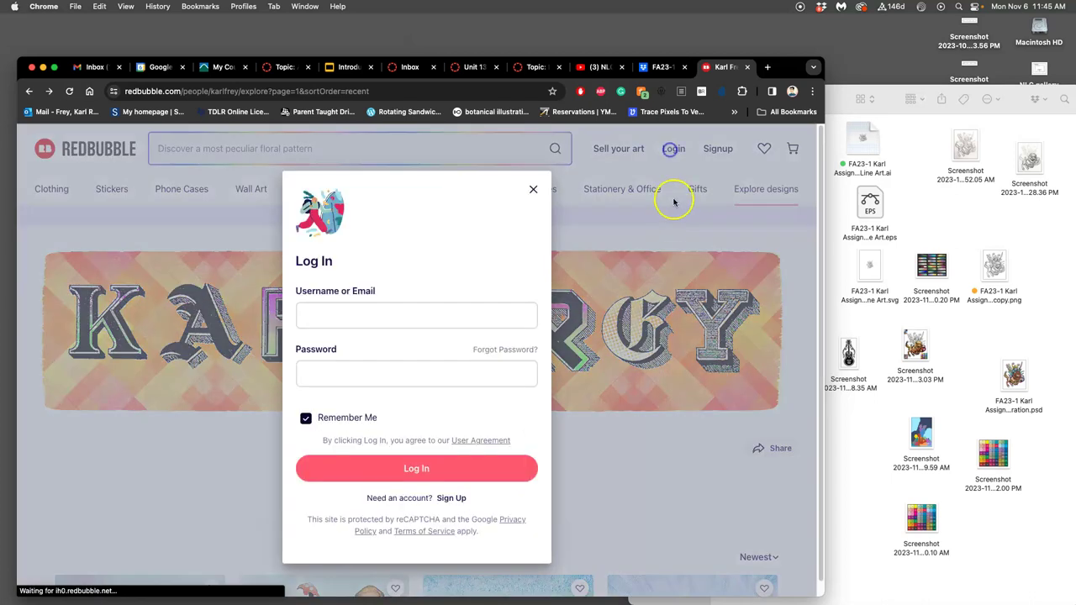
click(384, 313)
click(409, 471)
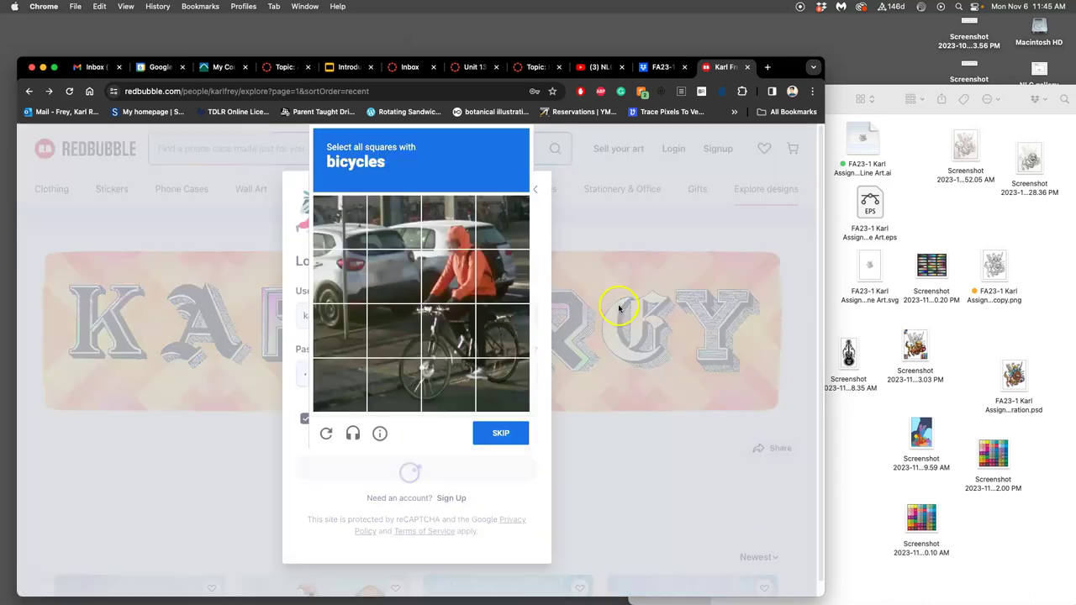
Step: Select all the bicycle tiles in the reCAPTCHA challenge and submit
click(409, 387)
click(448, 384)
click(499, 379)
click(496, 328)
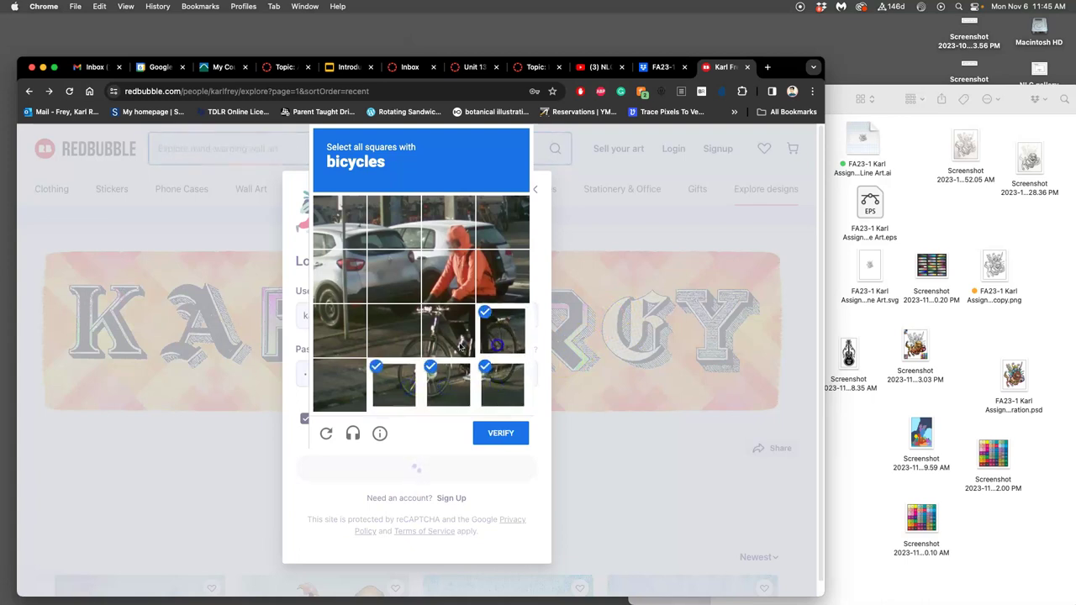
click(450, 340)
click(404, 331)
click(454, 290)
click(502, 277)
click(446, 224)
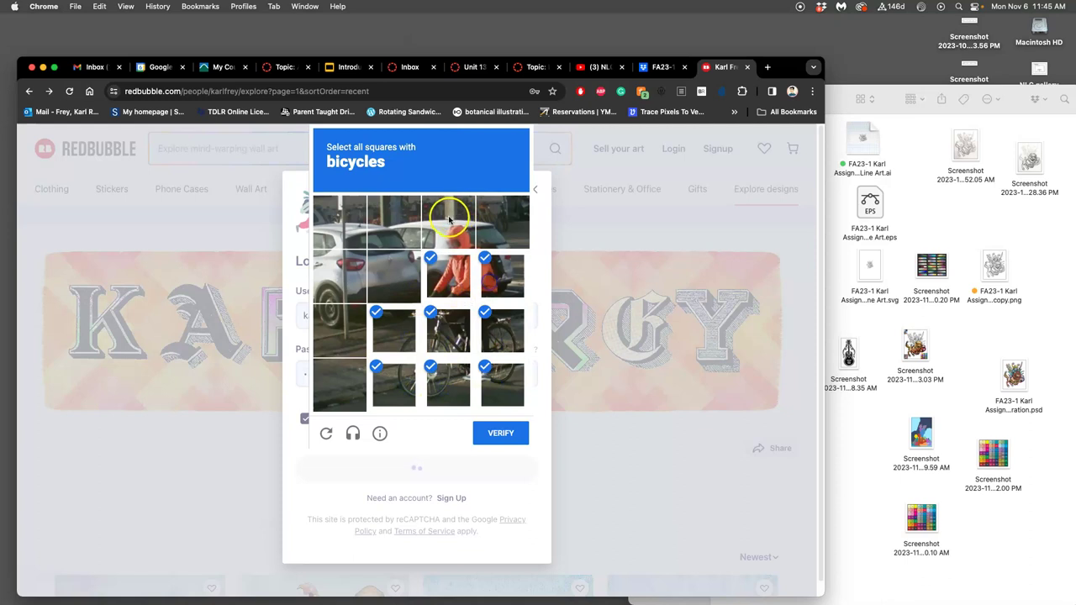
click(509, 437)
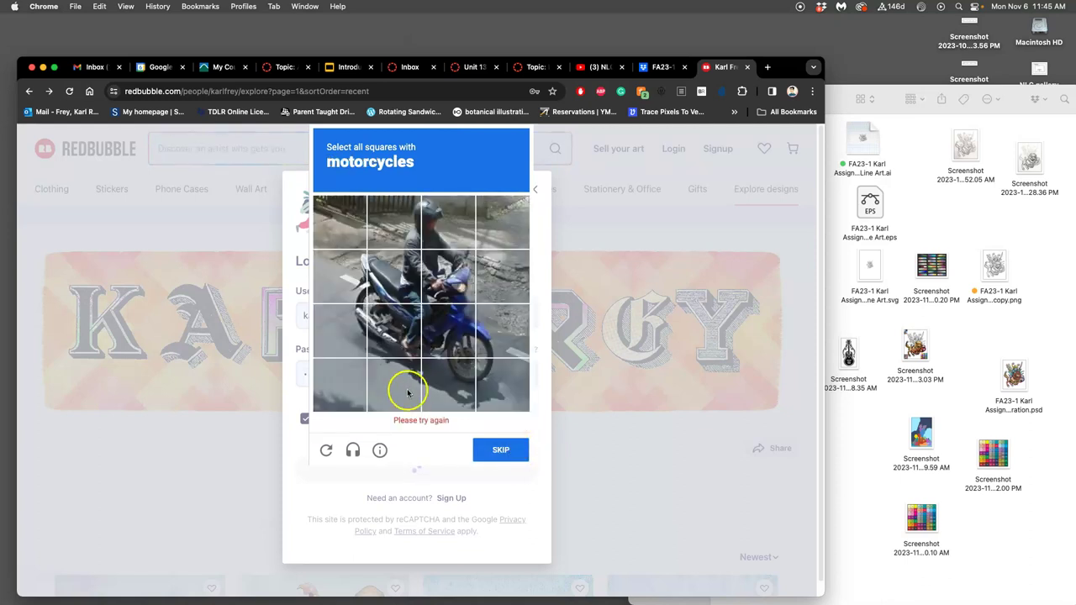
Step: Select all the motorcycle tiles and verify to finish signing in
click(454, 382)
click(492, 374)
click(496, 328)
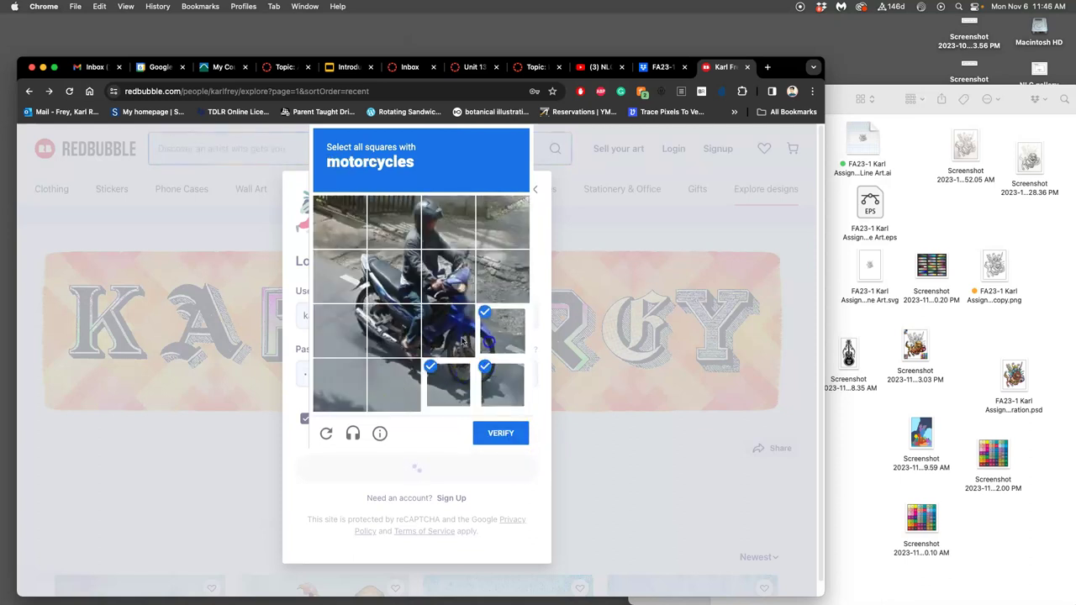
click(448, 332)
click(393, 332)
click(340, 331)
click(340, 277)
click(394, 277)
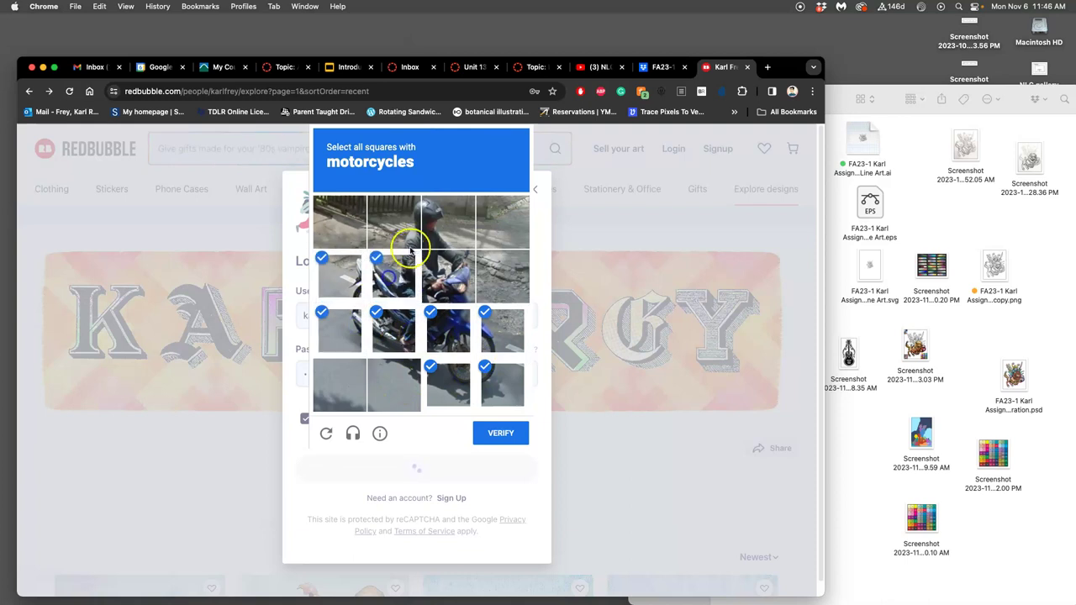
click(404, 238)
click(448, 223)
click(444, 275)
click(492, 283)
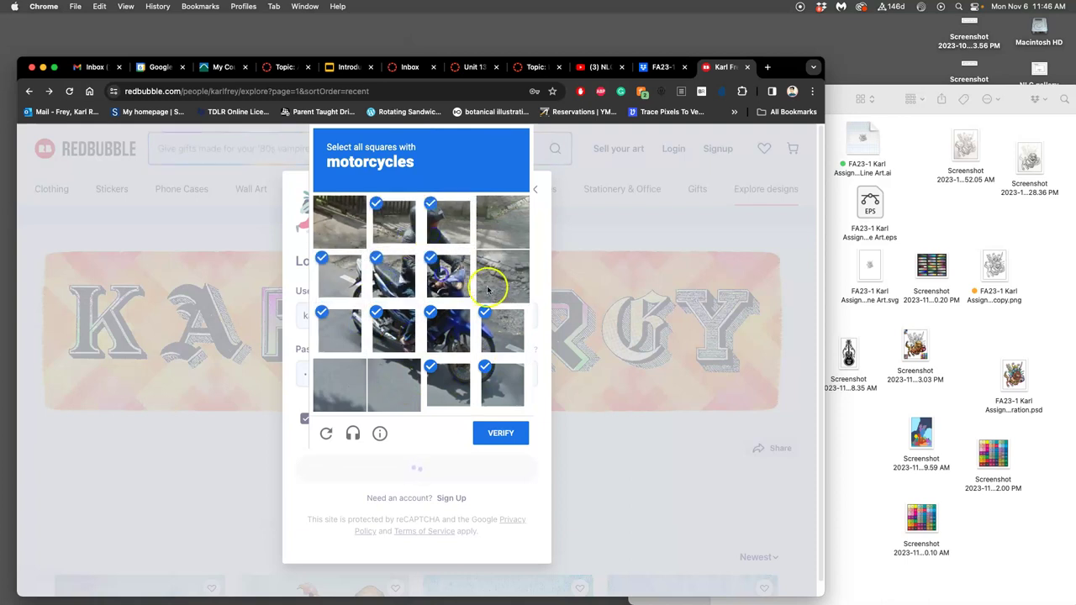
click(501, 432)
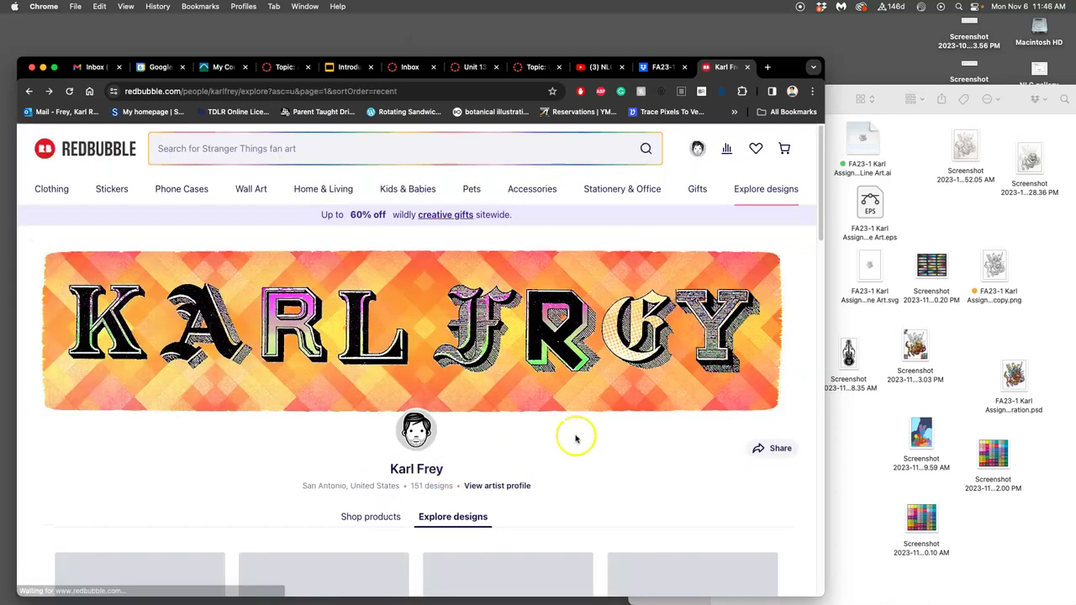
Step: Start a new work from the account menu and upload the manticore PNG by dragging it in
click(697, 149)
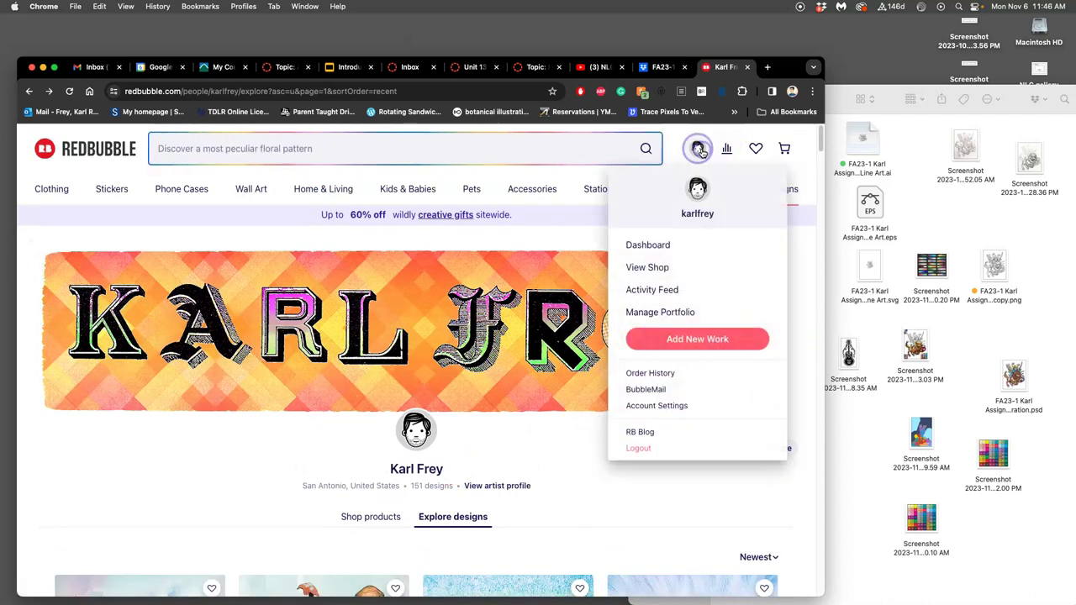
click(711, 338)
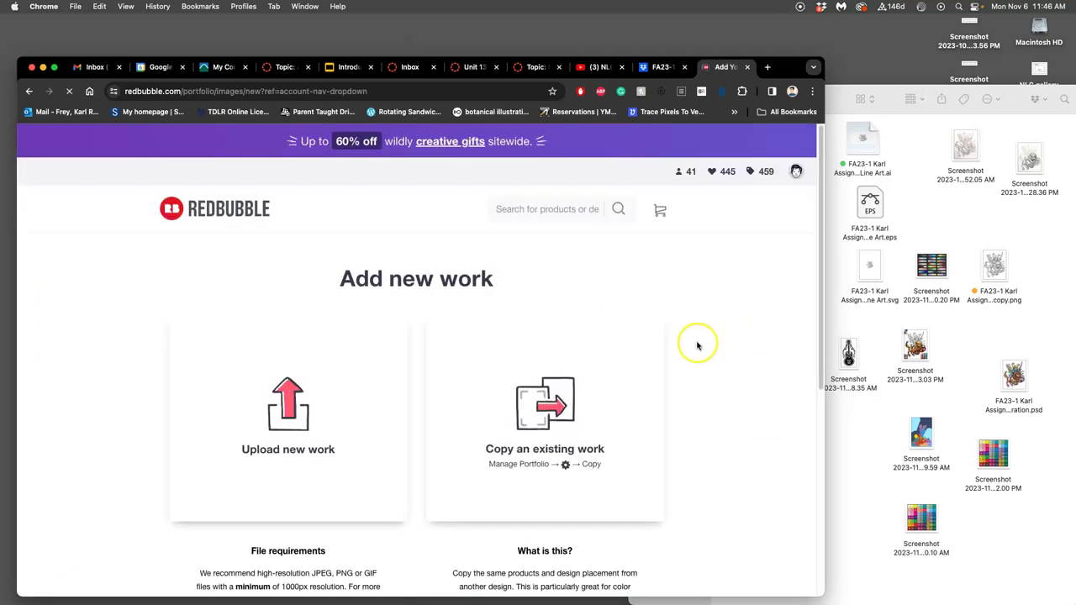
click(415, 430)
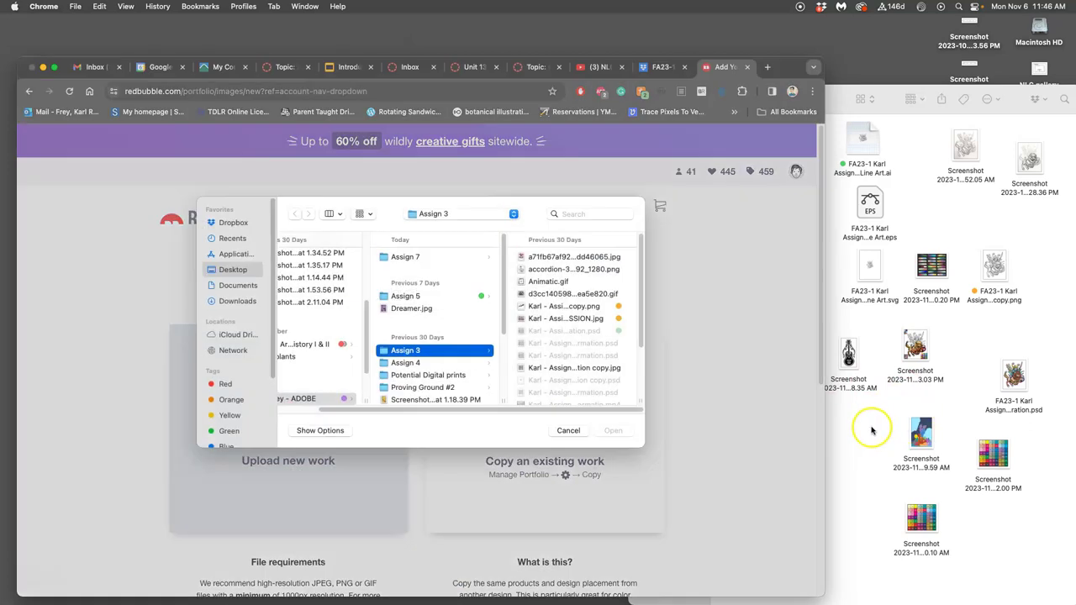
click(871, 429)
click(549, 433)
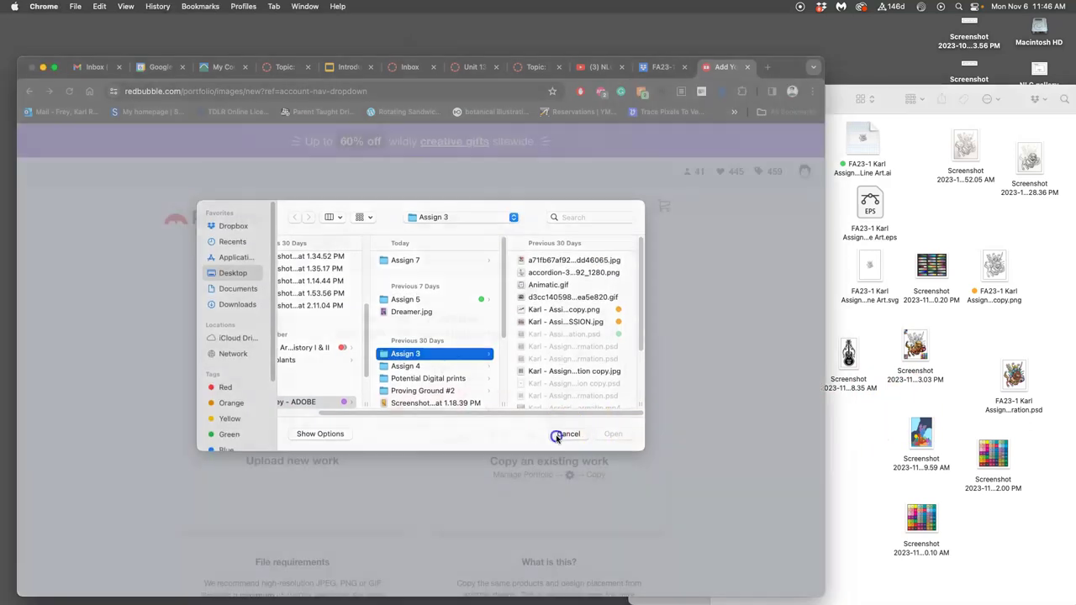
click(565, 435)
click(529, 292)
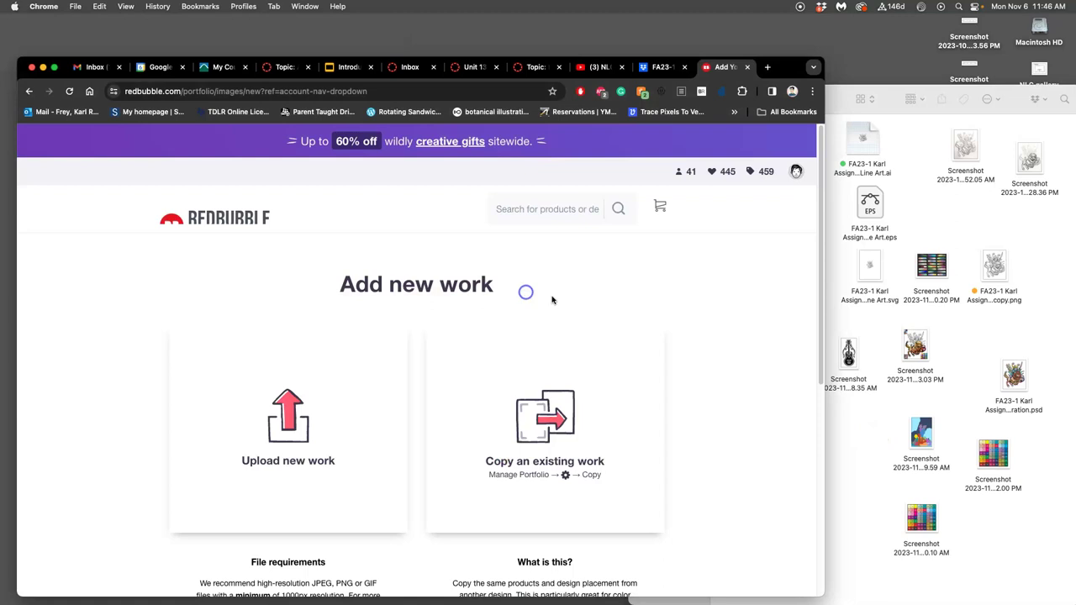
click(867, 394)
drag(739, 521, 299, 433)
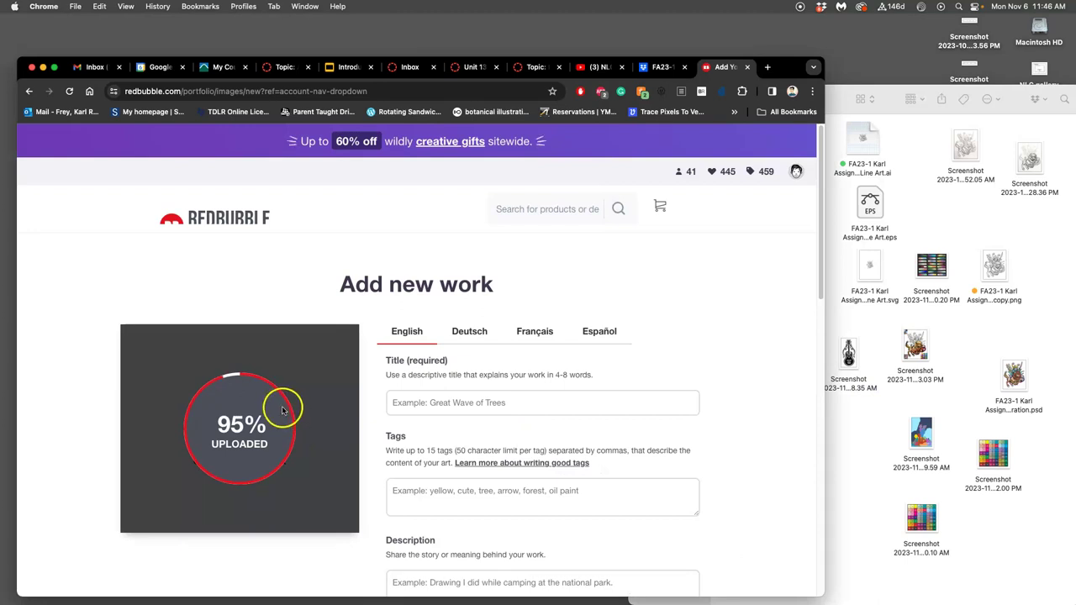
Step: Title the work 'Manticore'
click(444, 406)
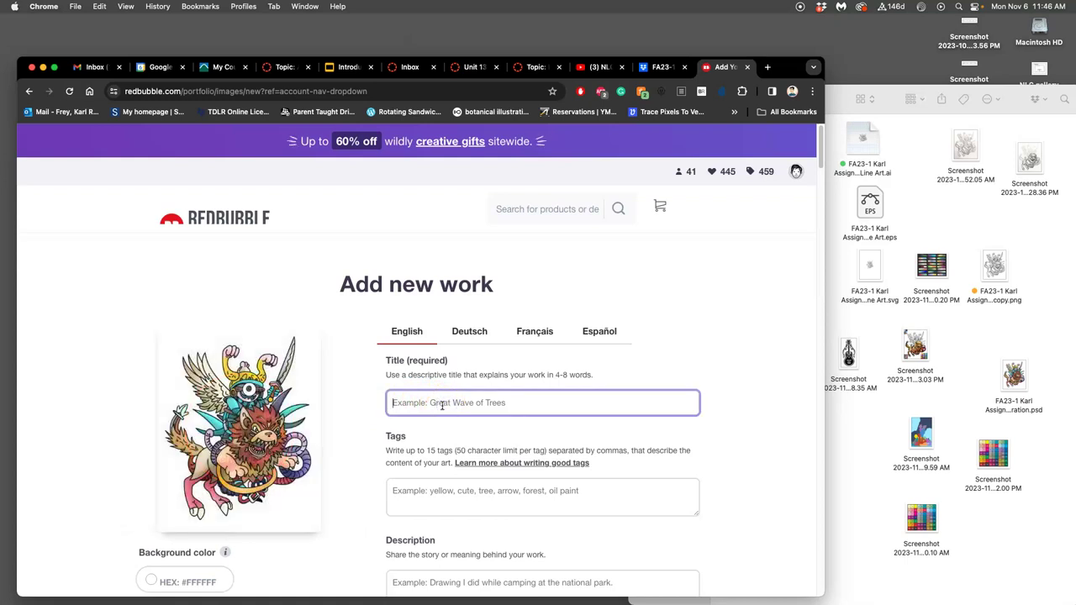
text(Manticore)
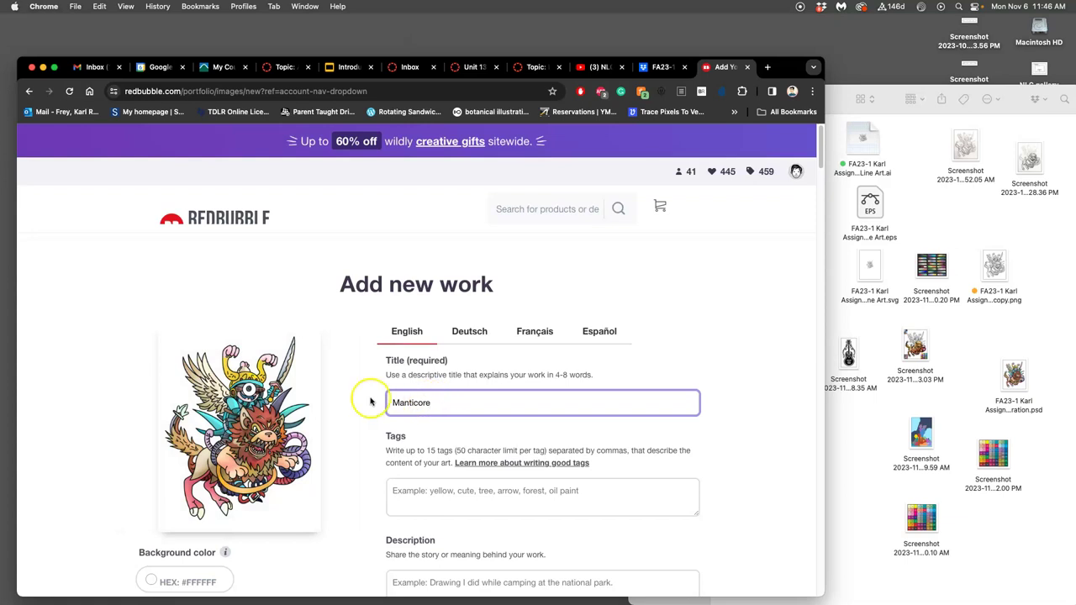
click(367, 400)
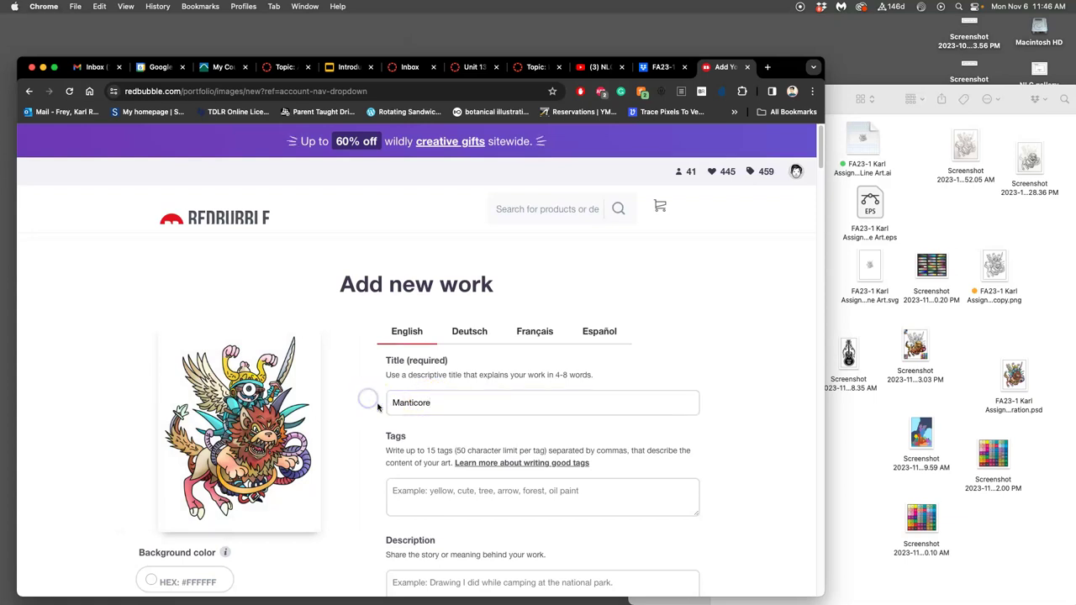
Step: Shrink the design on Hats to 24% scale
scroll(377, 407, down, 5)
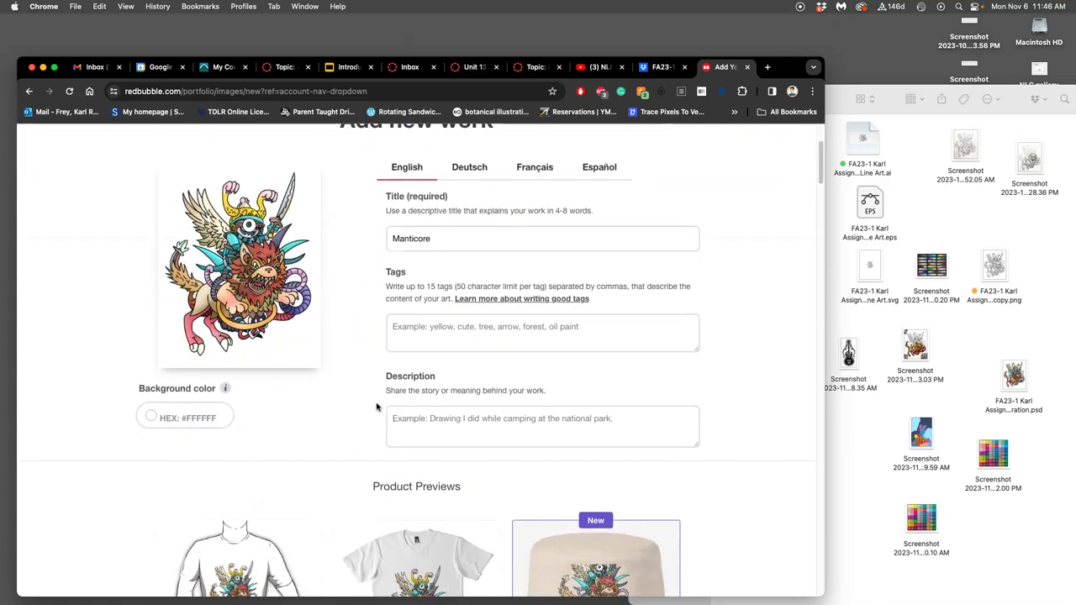
scroll(410, 408, down, 8)
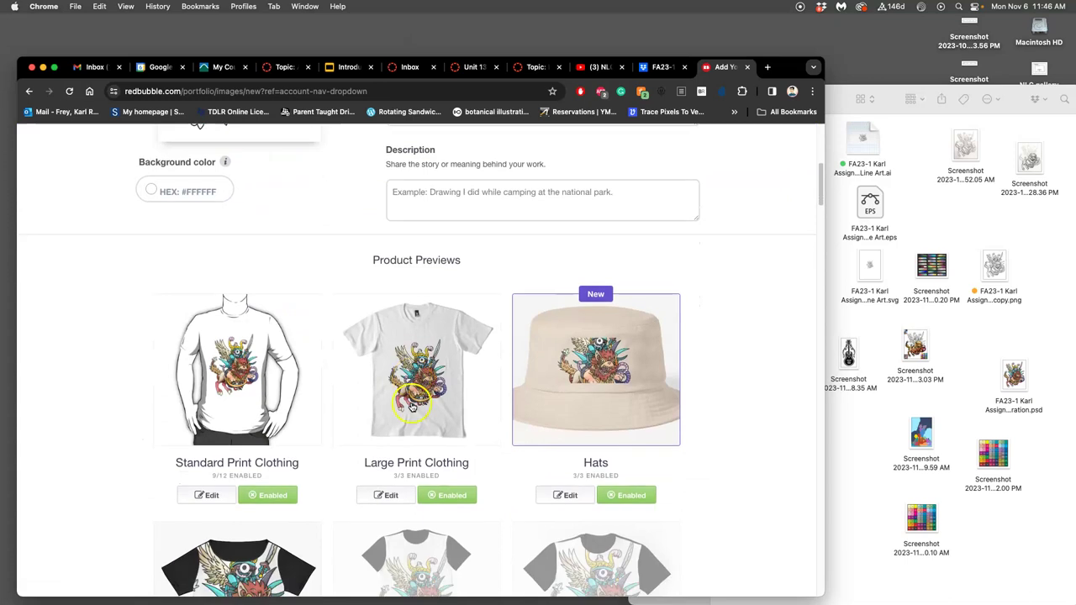
scroll(382, 379, down, 2)
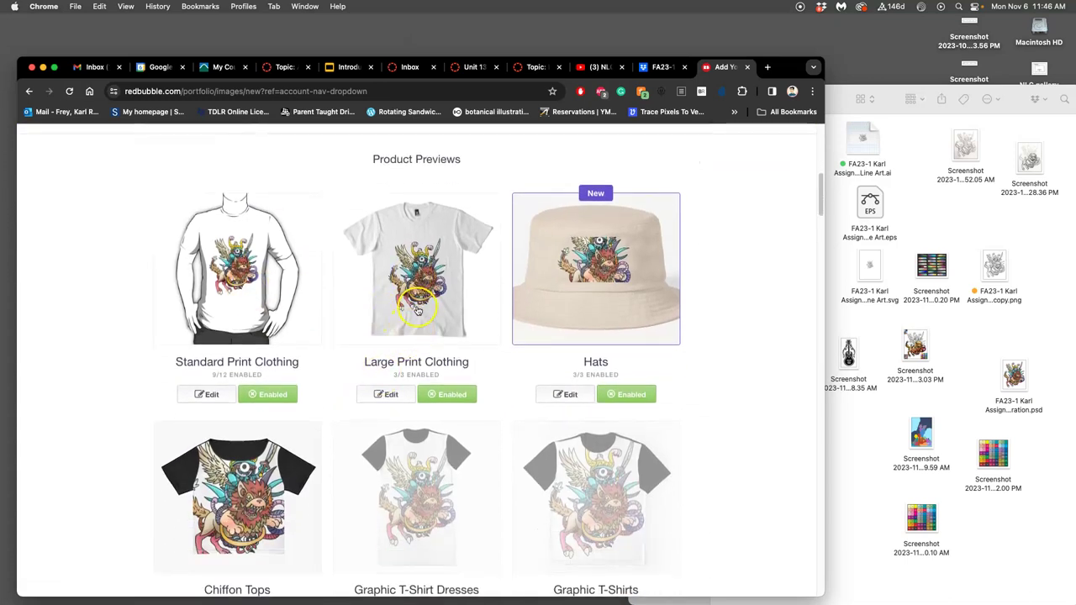
click(565, 394)
scroll(568, 420, down, 3)
drag(605, 536, 570, 538)
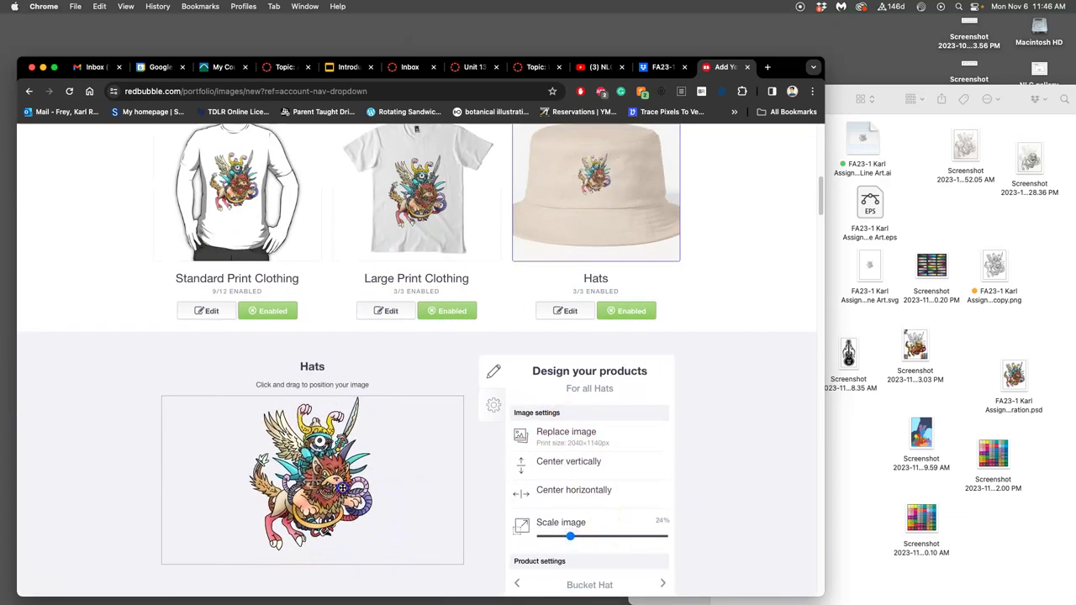
scroll(750, 446, down, 3)
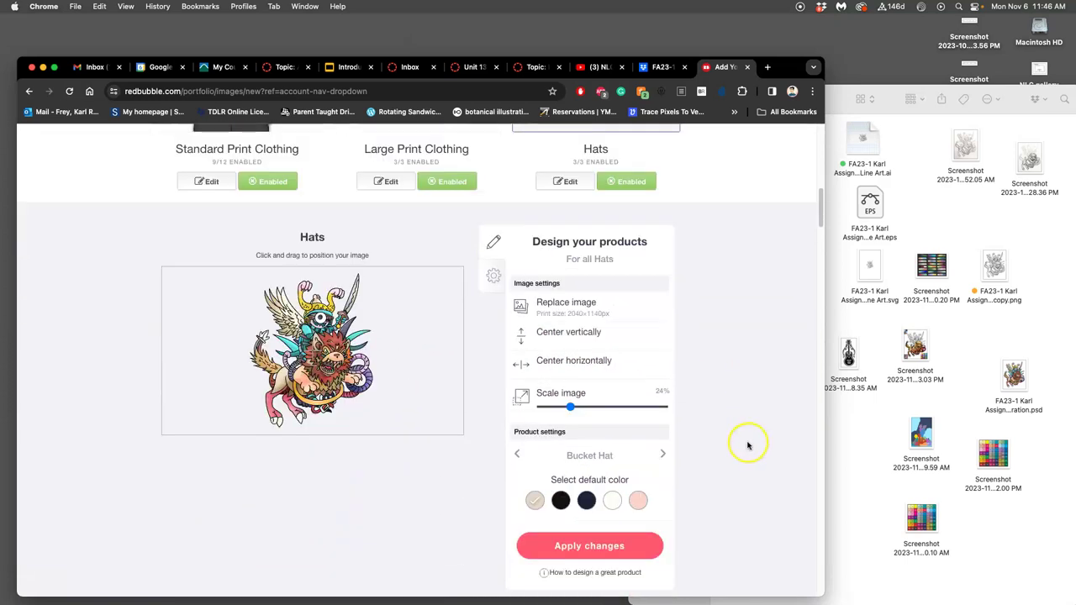
click(708, 407)
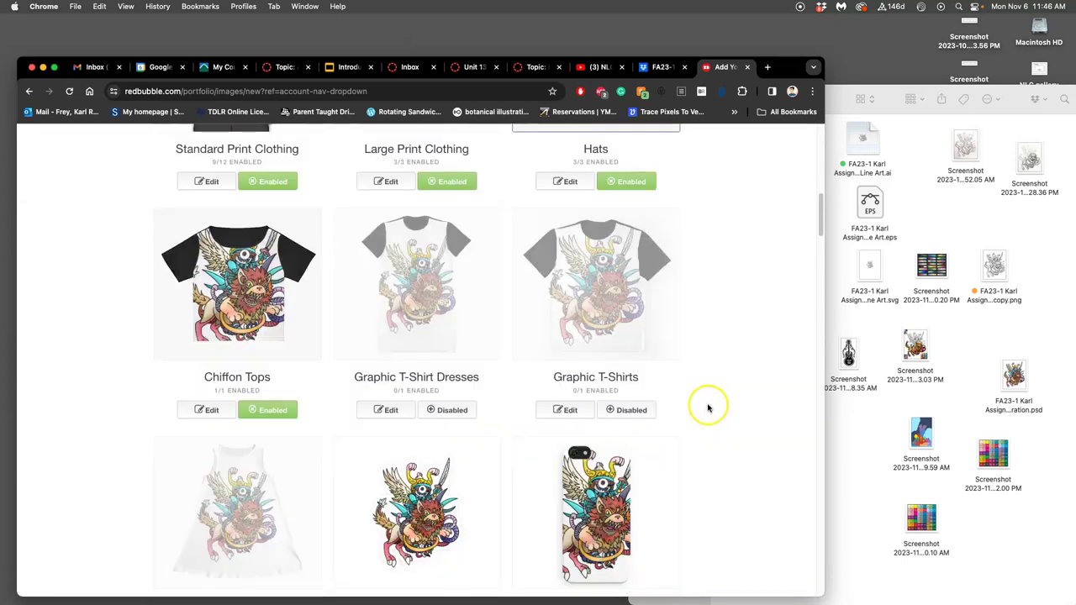
Step: Set the Large Print Clothing shirt colour to black and apply the change
scroll(709, 407, up, 5)
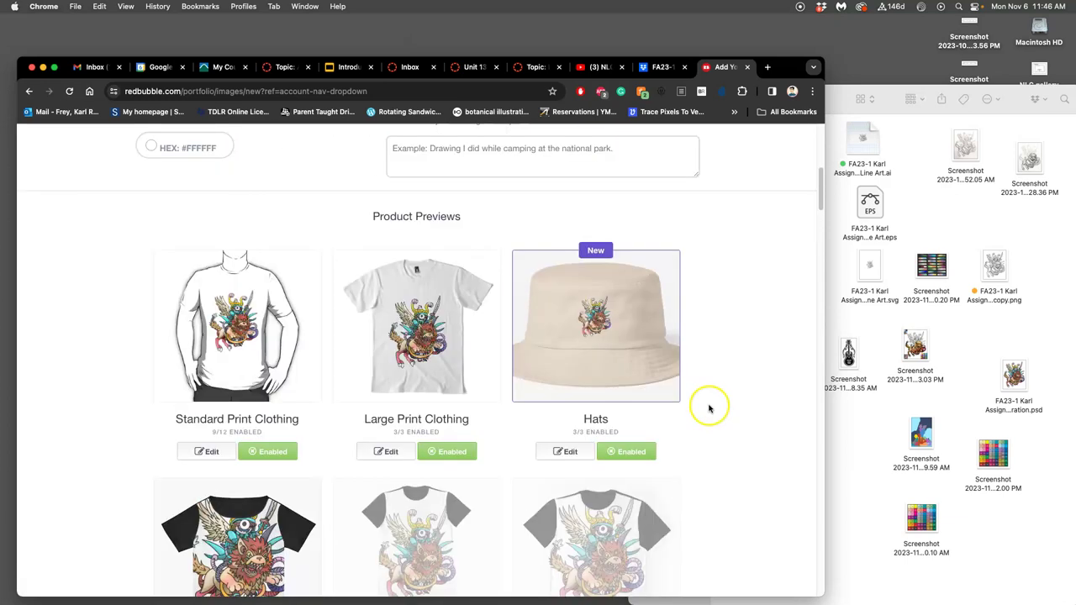
click(387, 452)
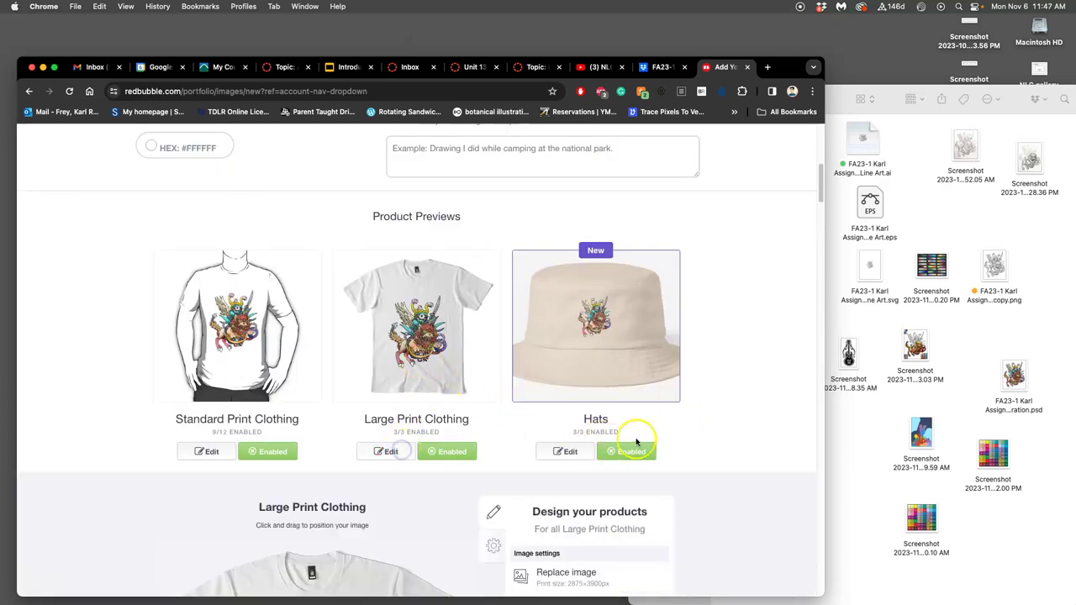
scroll(725, 435, down, 5)
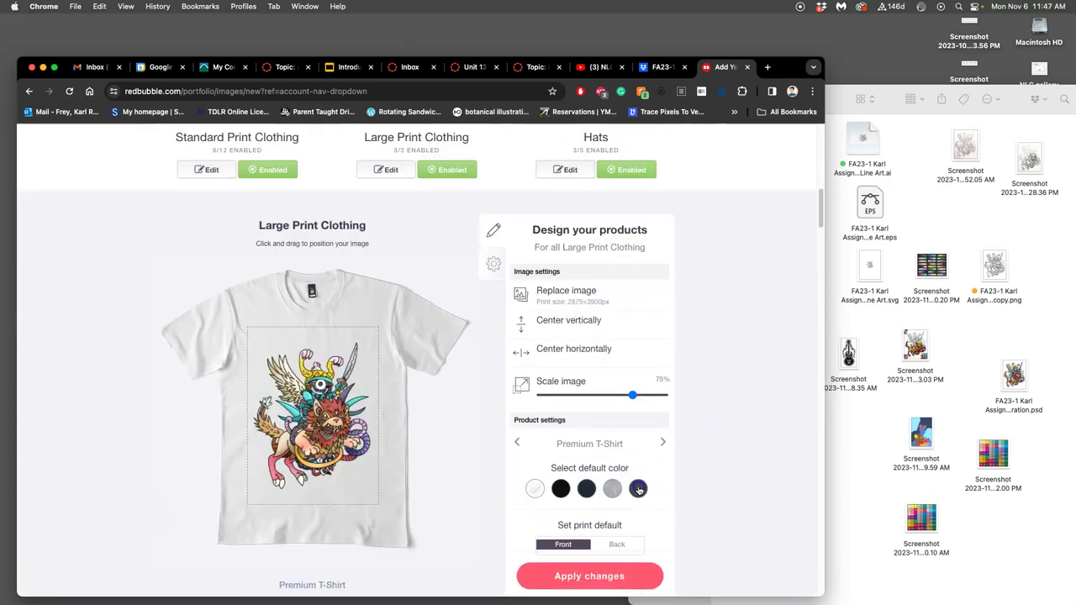
click(638, 489)
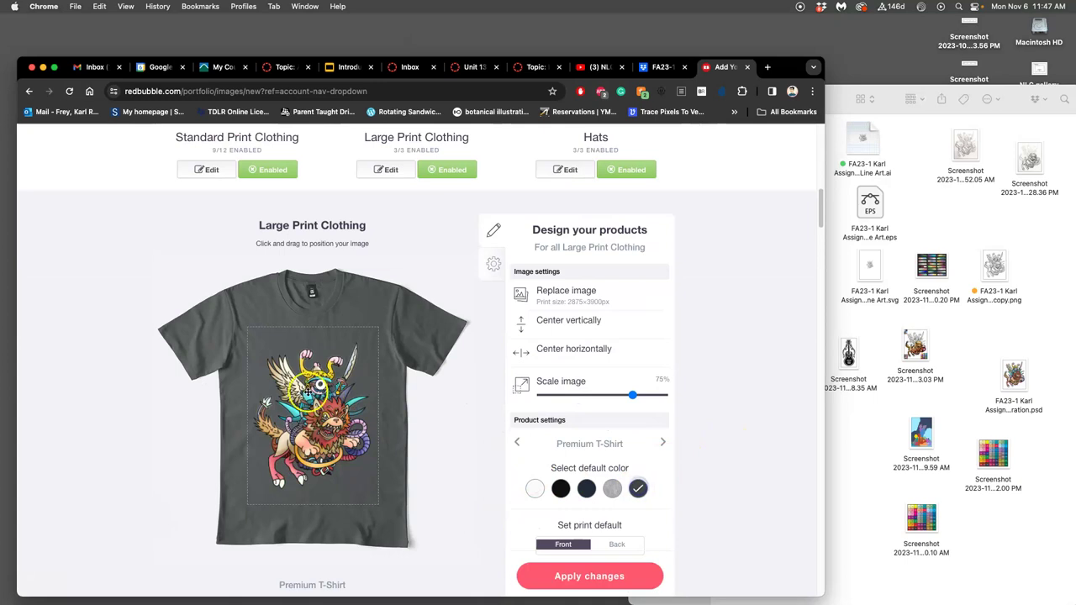
click(561, 490)
click(582, 491)
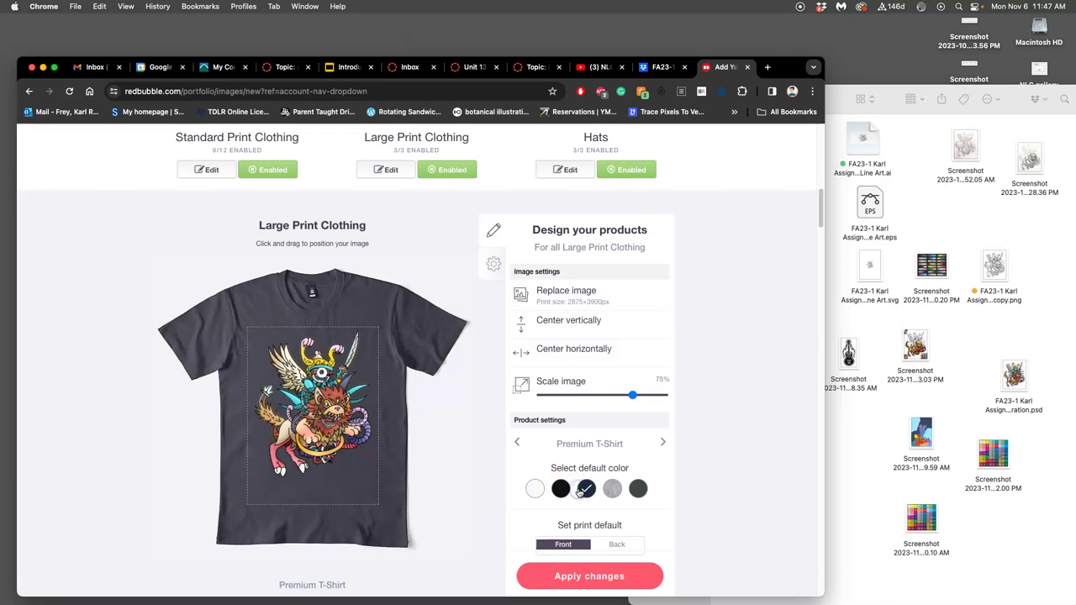
click(560, 489)
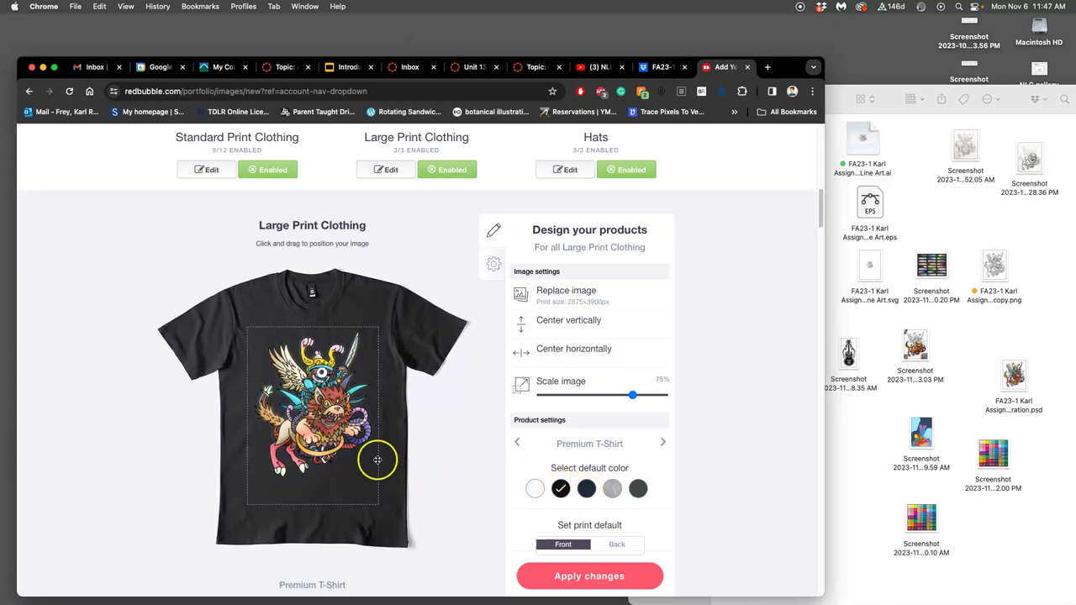
click(565, 575)
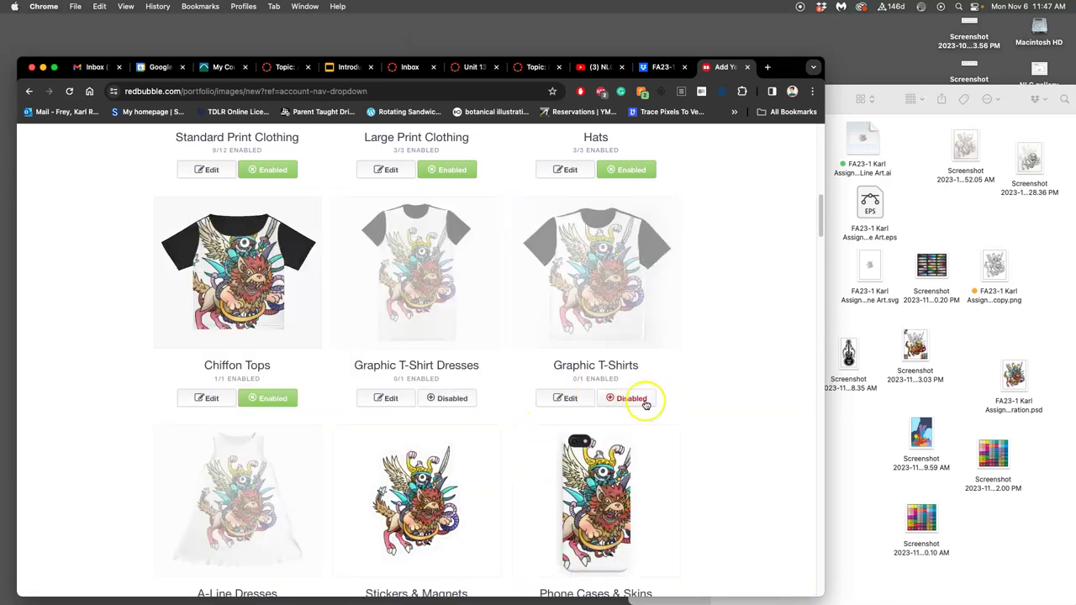
scroll(637, 405, up, 5)
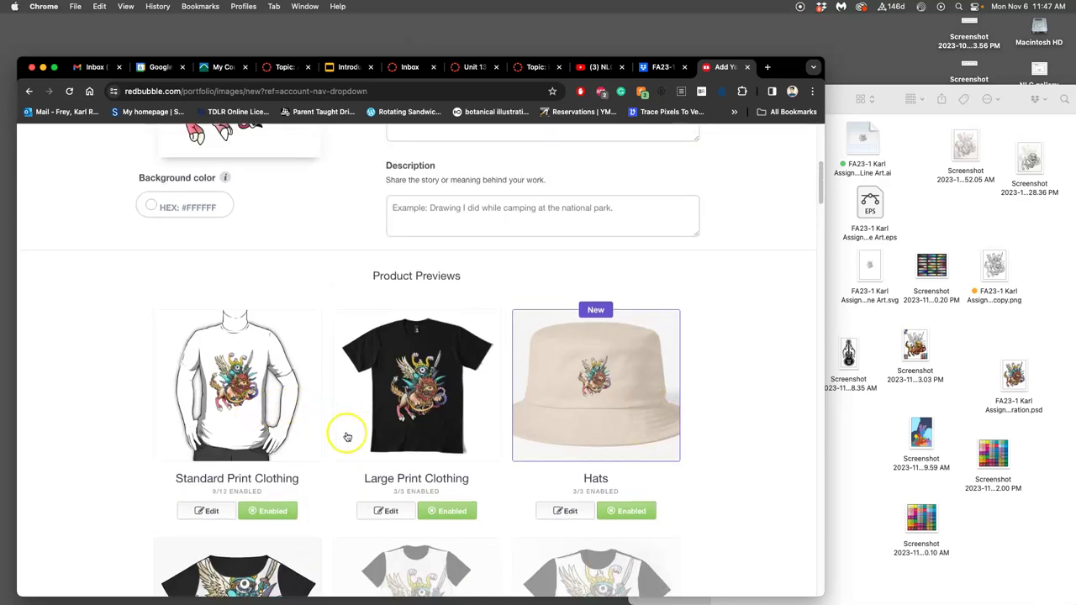
scroll(345, 434, down, 7)
scroll(346, 434, down, 10)
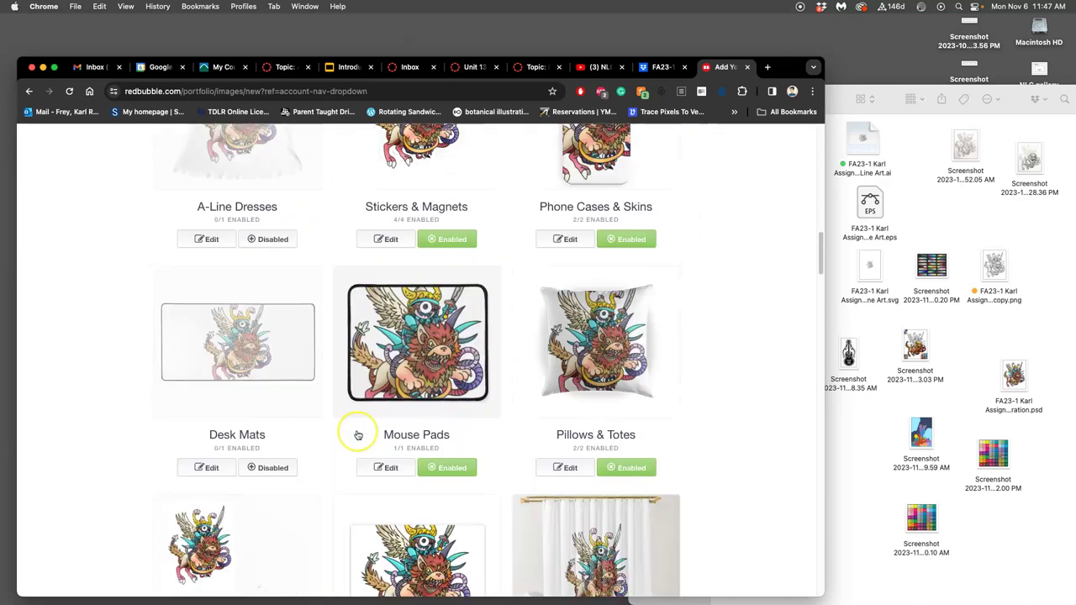
scroll(357, 435, down, 6)
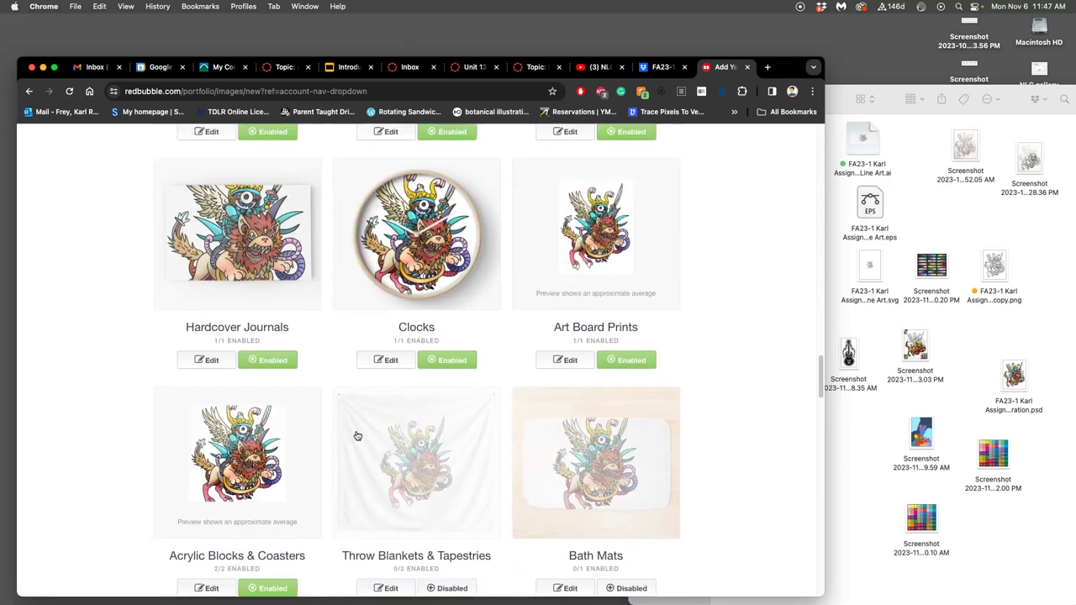
scroll(422, 324, down, 5)
scroll(581, 297, down, 5)
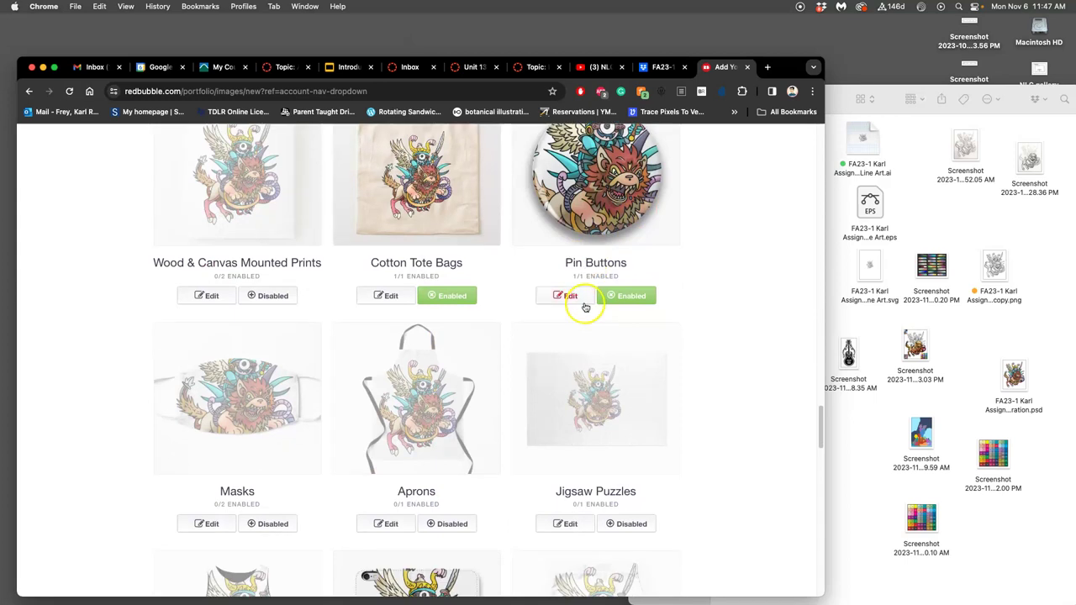
scroll(491, 315, down, 7)
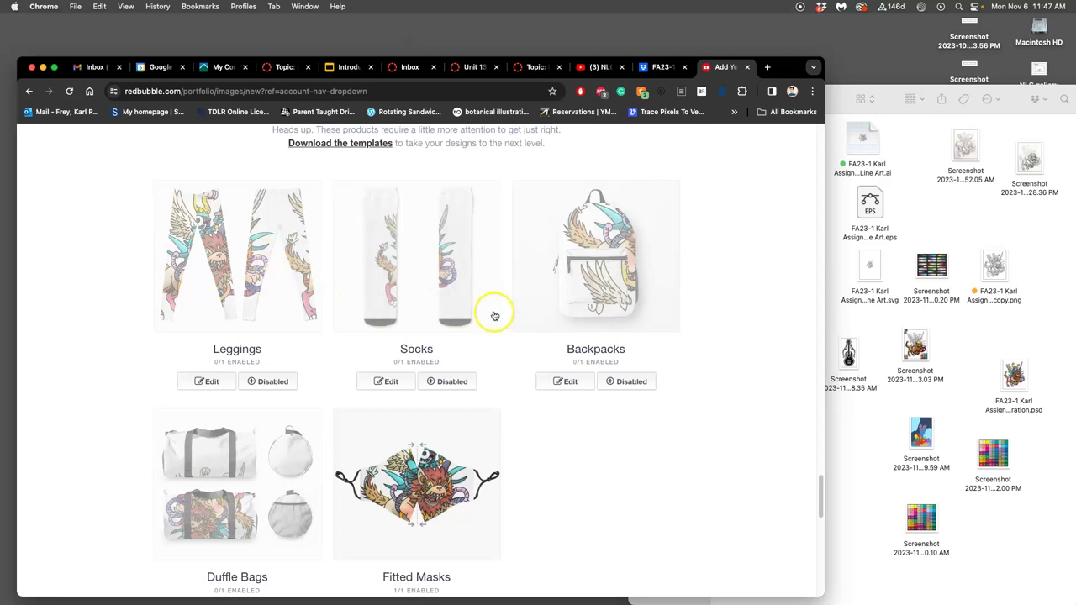
scroll(471, 322, down, 5)
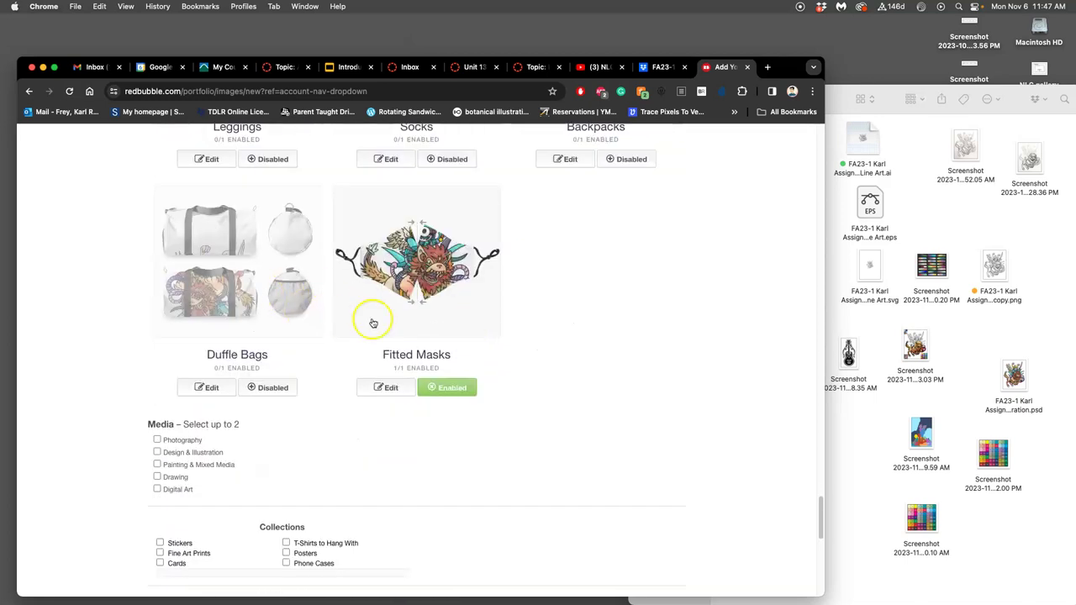
scroll(384, 328, down, 5)
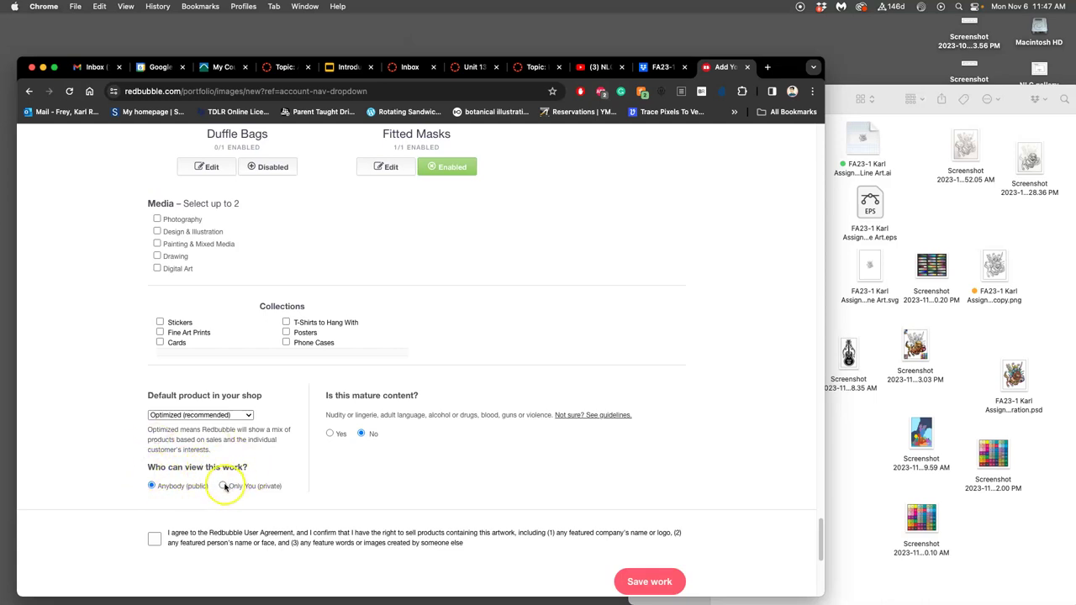
Step: Set the Manticore work's visibility to 'Only You (private)' and save it
click(224, 486)
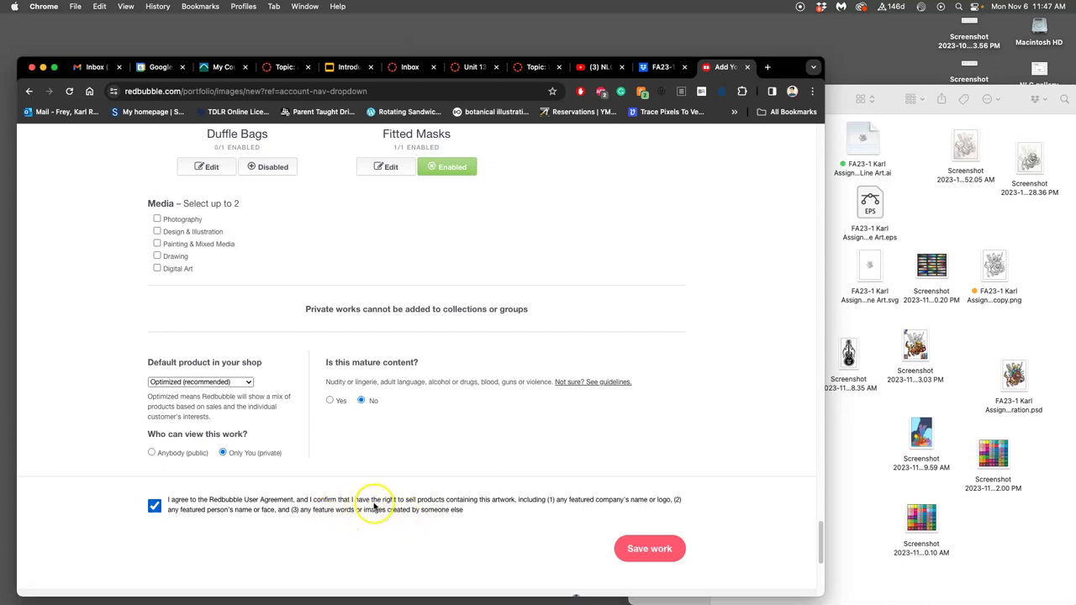
click(648, 548)
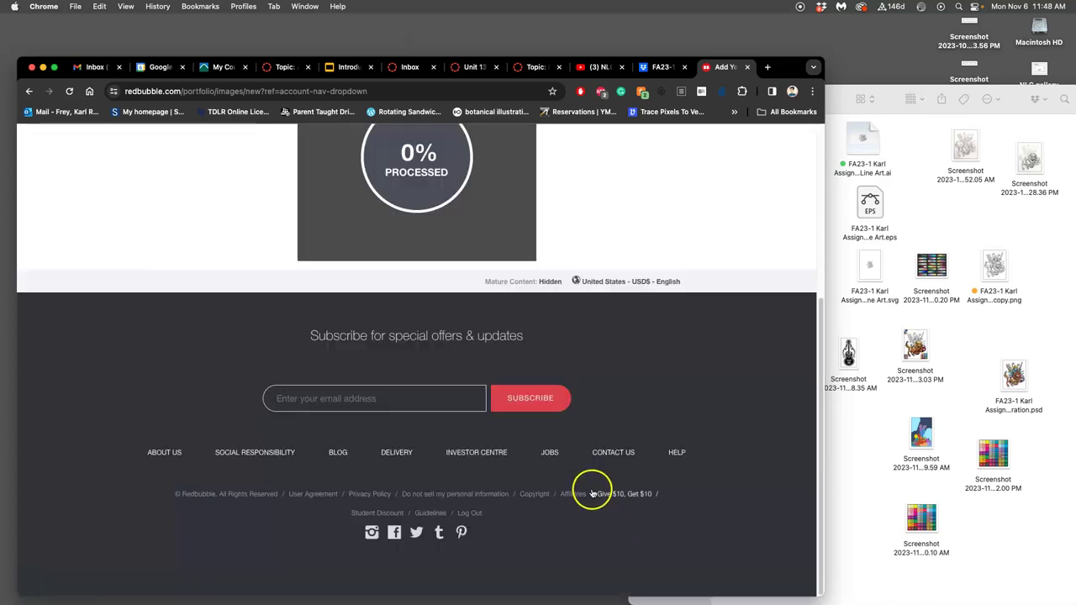
Step: After processing finishes, scroll to the product grid and open the Magnet card's options menu
scroll(590, 454, up, 3)
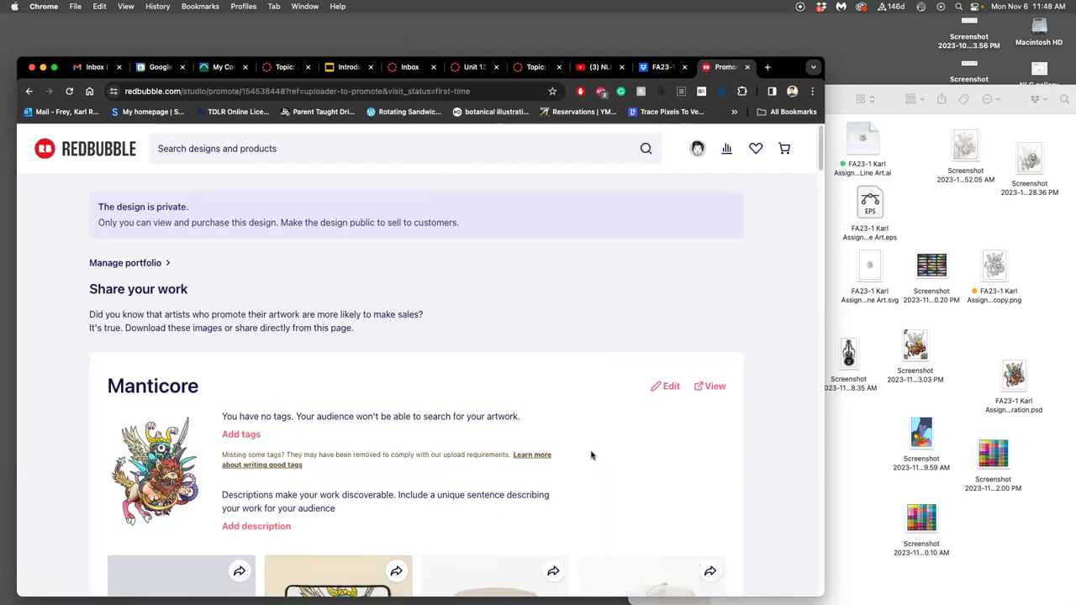
scroll(588, 460, down, 2)
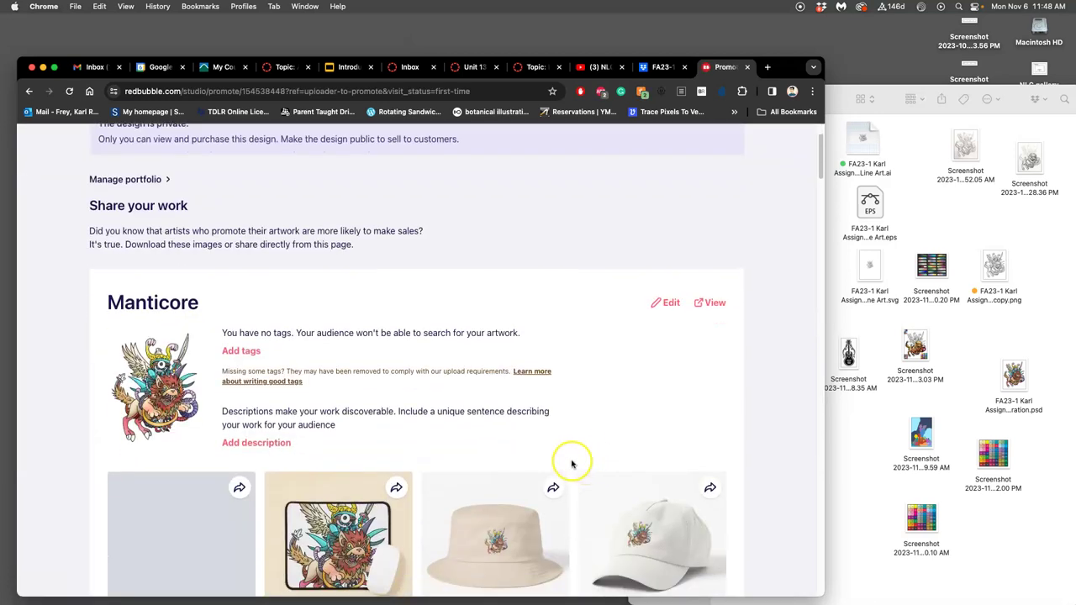
scroll(571, 464, down, 5)
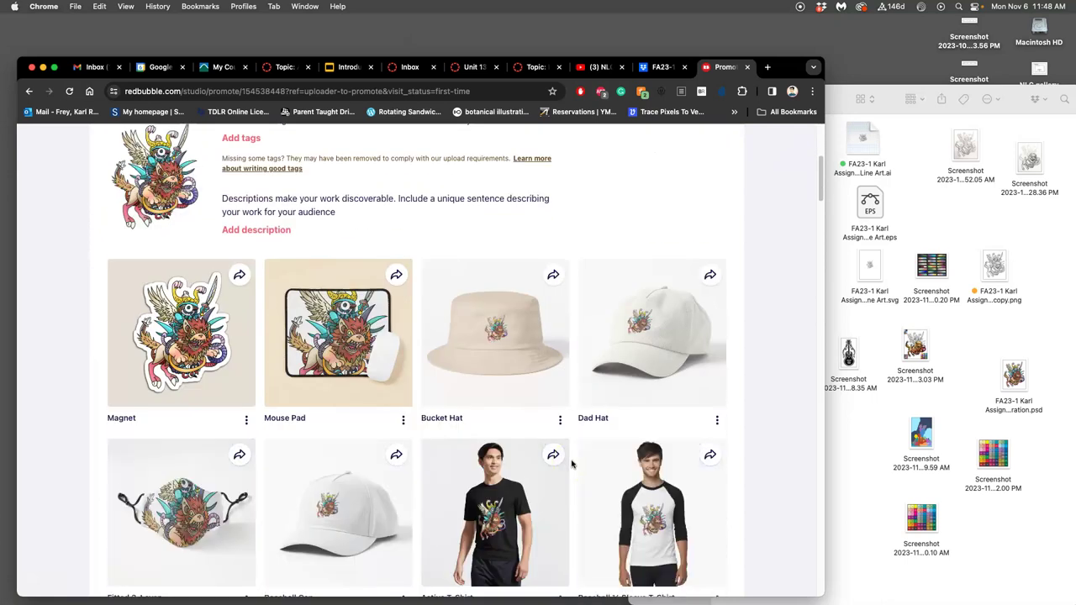
scroll(572, 464, down, 1)
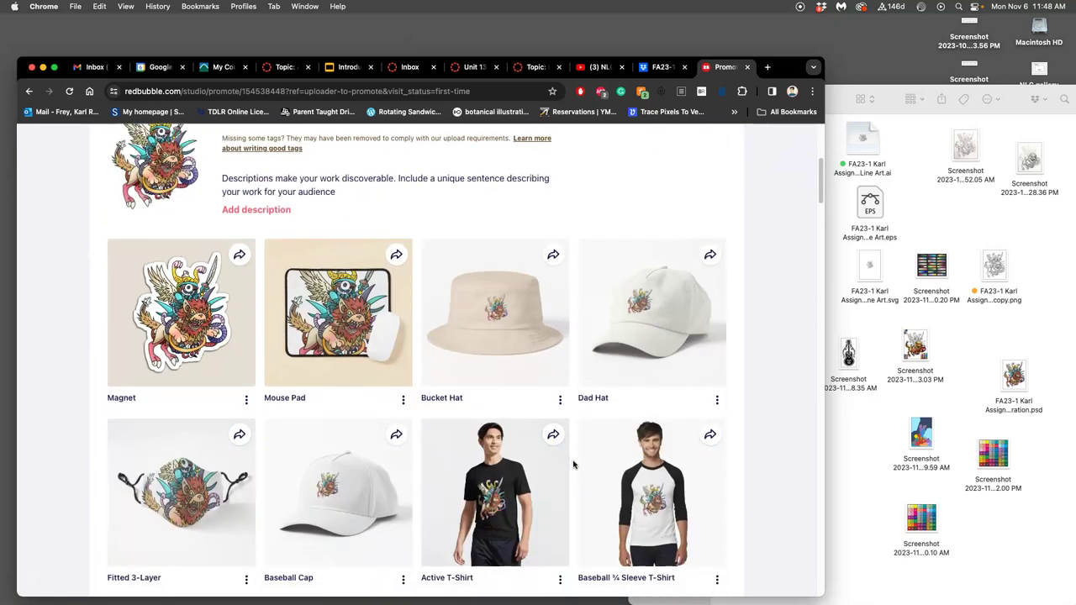
scroll(573, 465, up, 3)
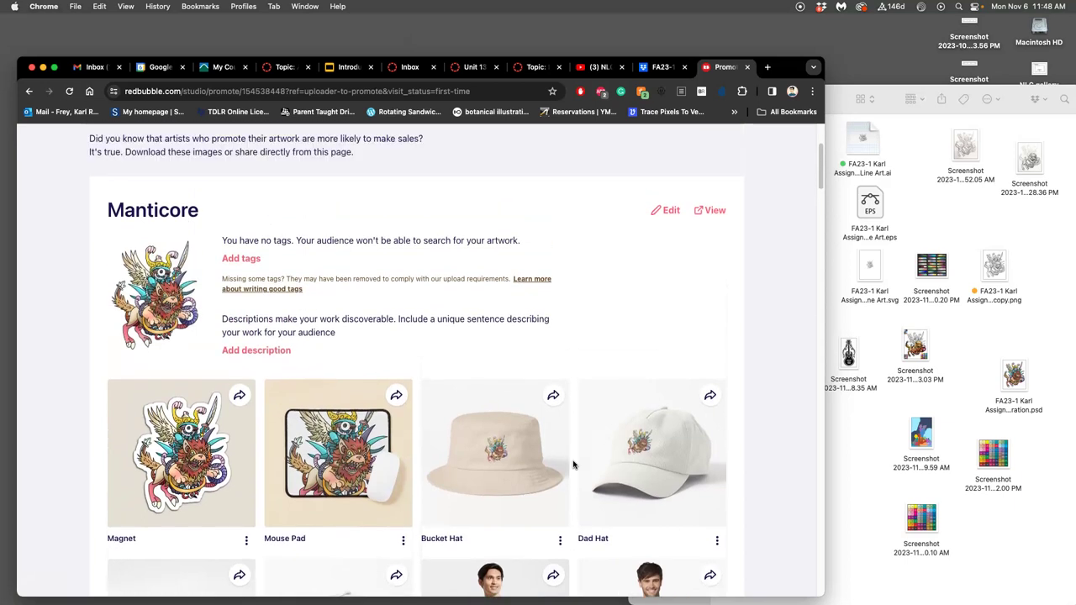
scroll(573, 465, up, 1)
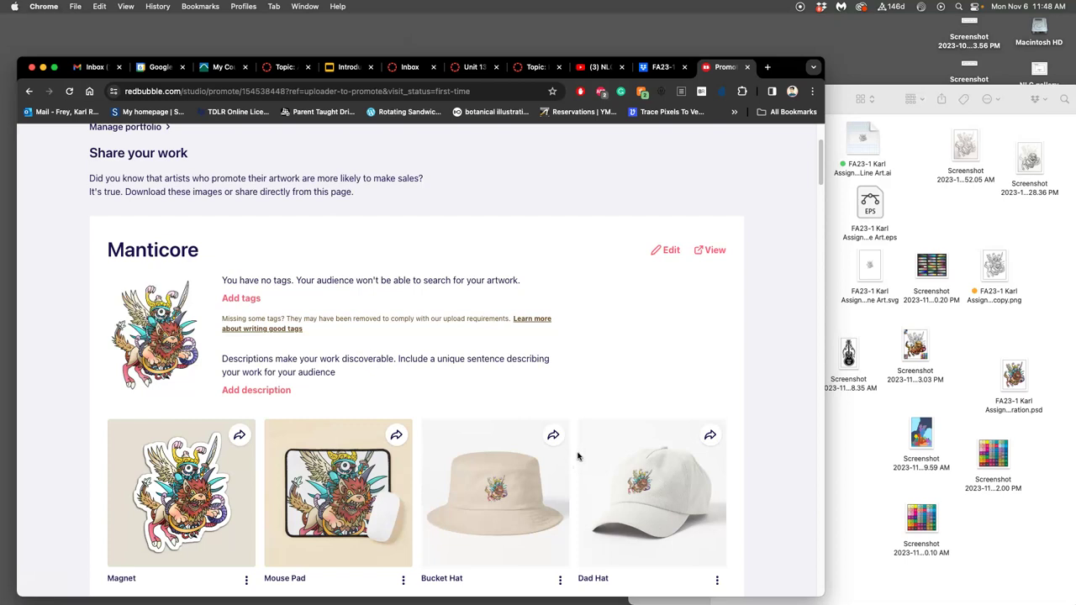
scroll(579, 454, down, 1)
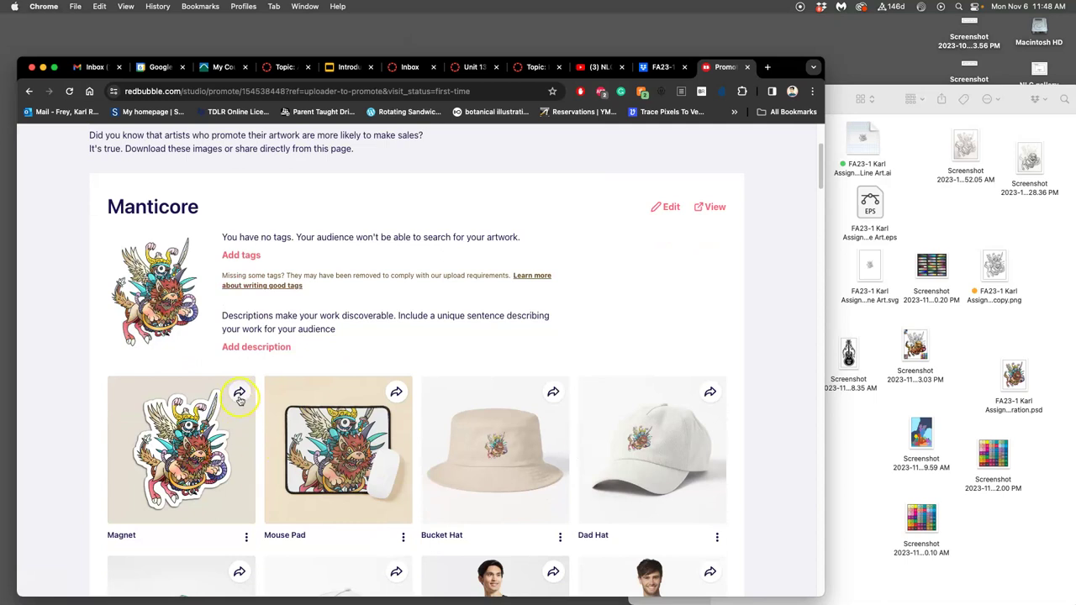
click(247, 536)
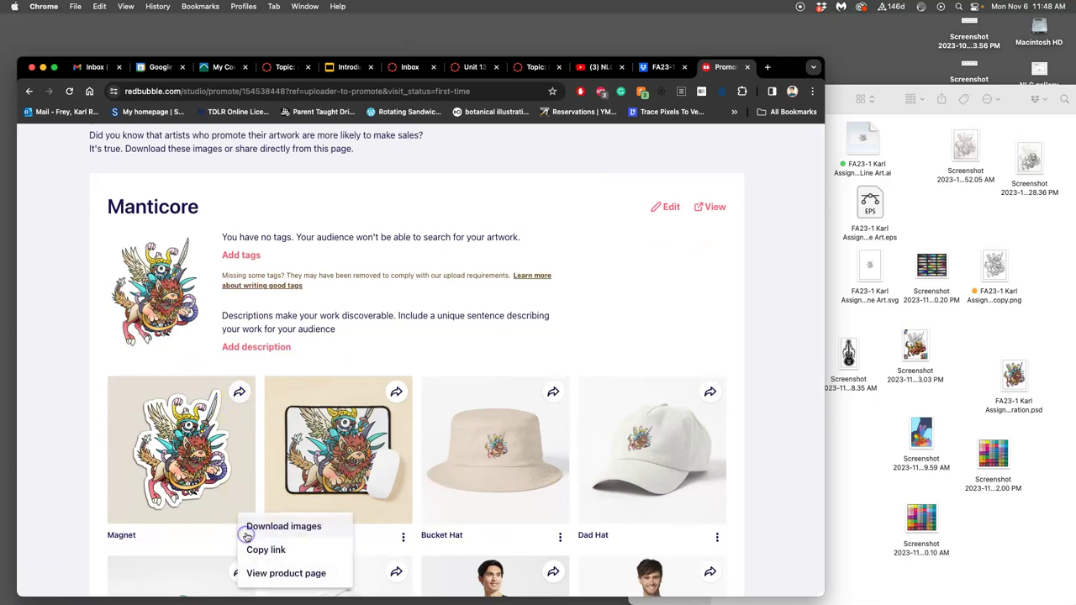
click(212, 542)
click(250, 536)
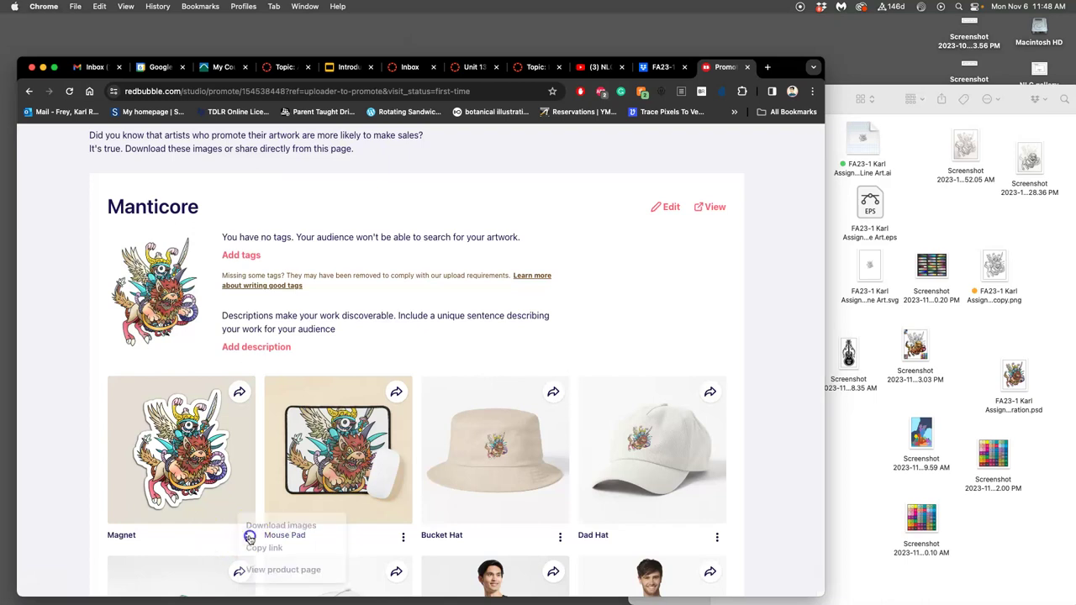
Step: Open the Manticore Magnet product page and return to the sticker product photo
click(283, 570)
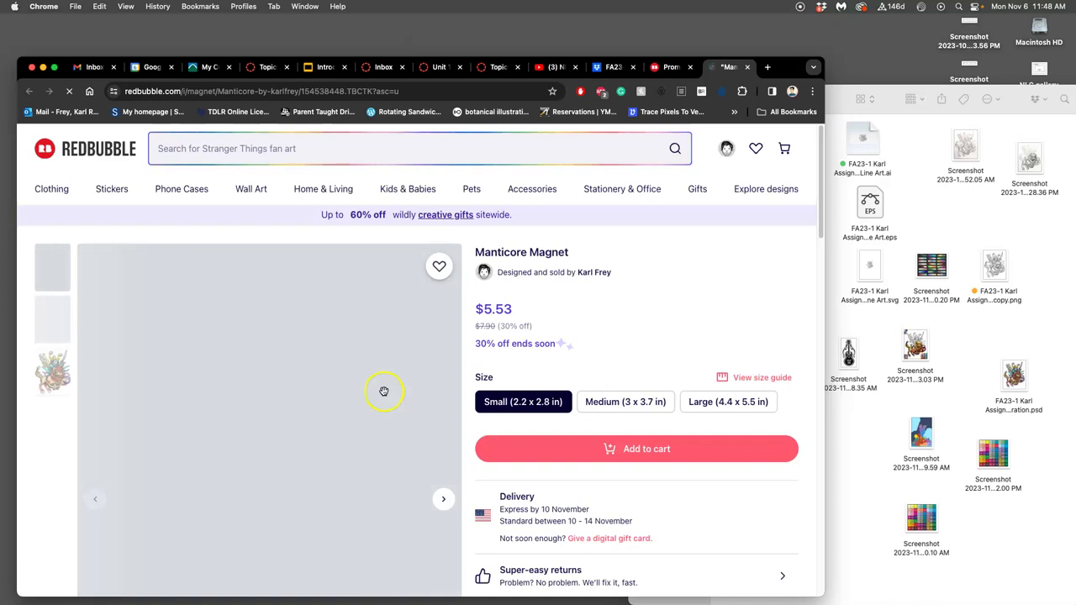
click(443, 502)
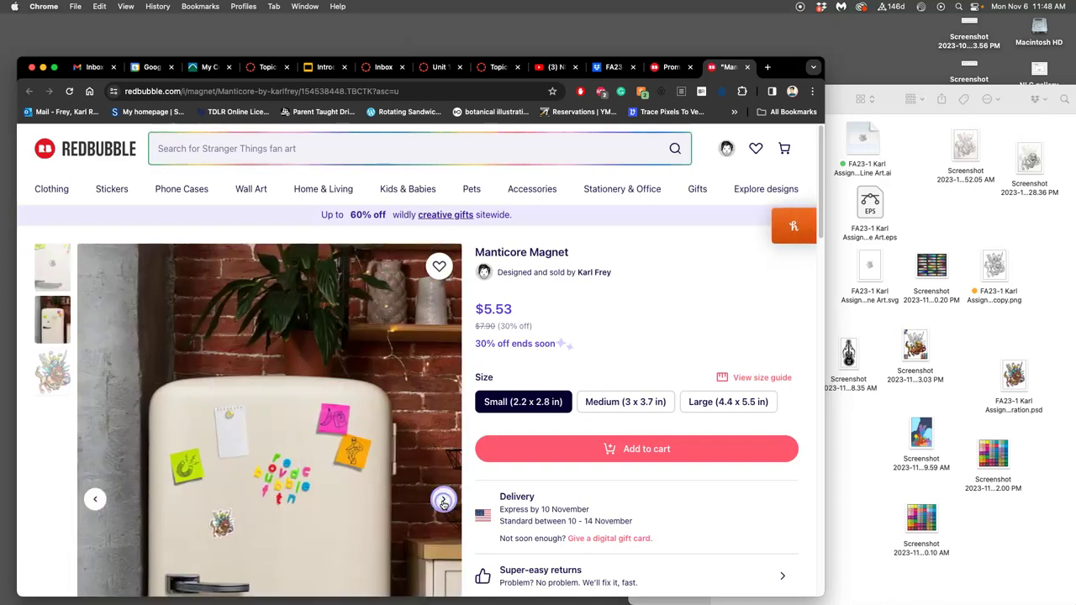
click(101, 500)
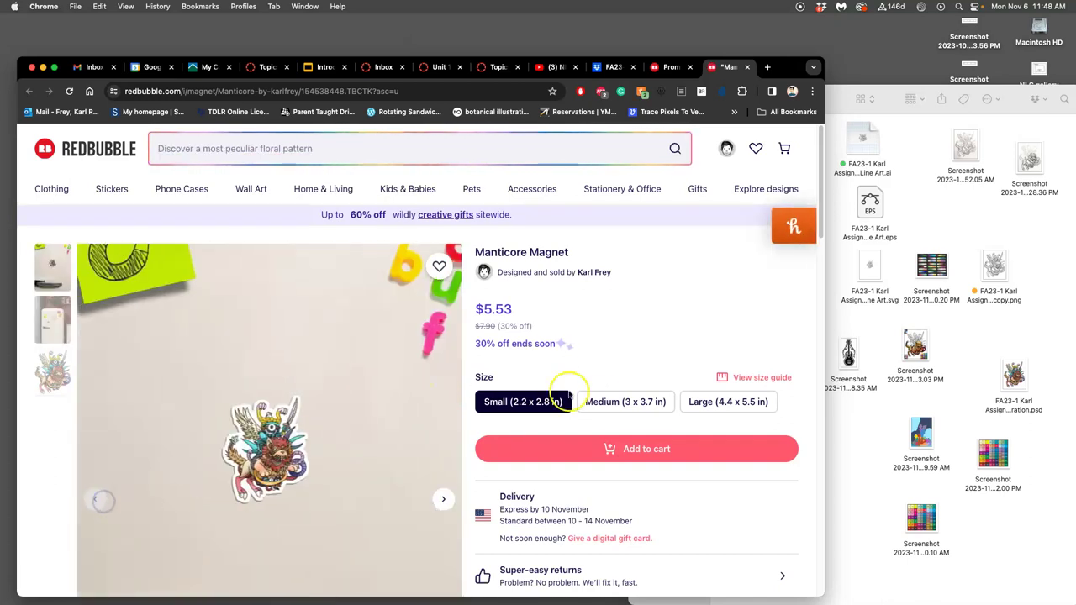
Step: Select the Large 4.4 x 5.5 in magnet ($7.10) and screenshot the magnet image
click(744, 402)
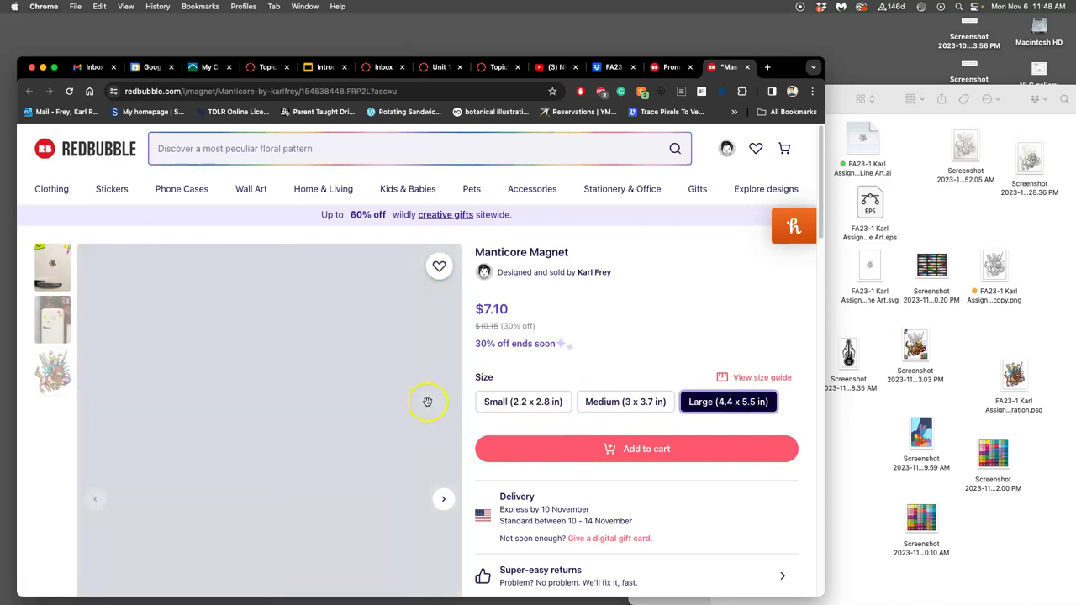
scroll(429, 396, down, 1)
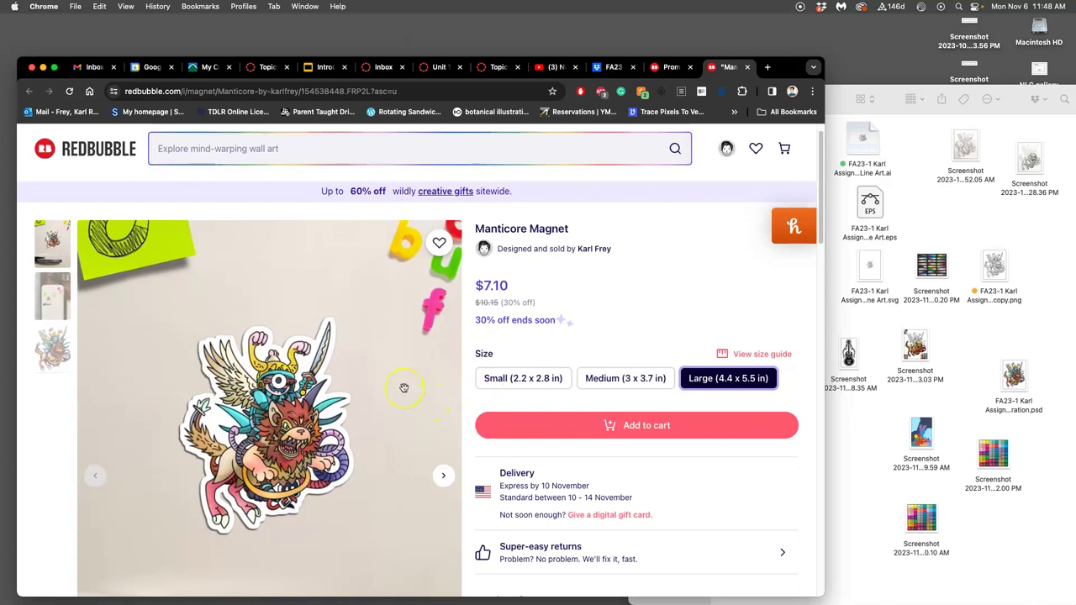
drag(403, 388, 396, 480)
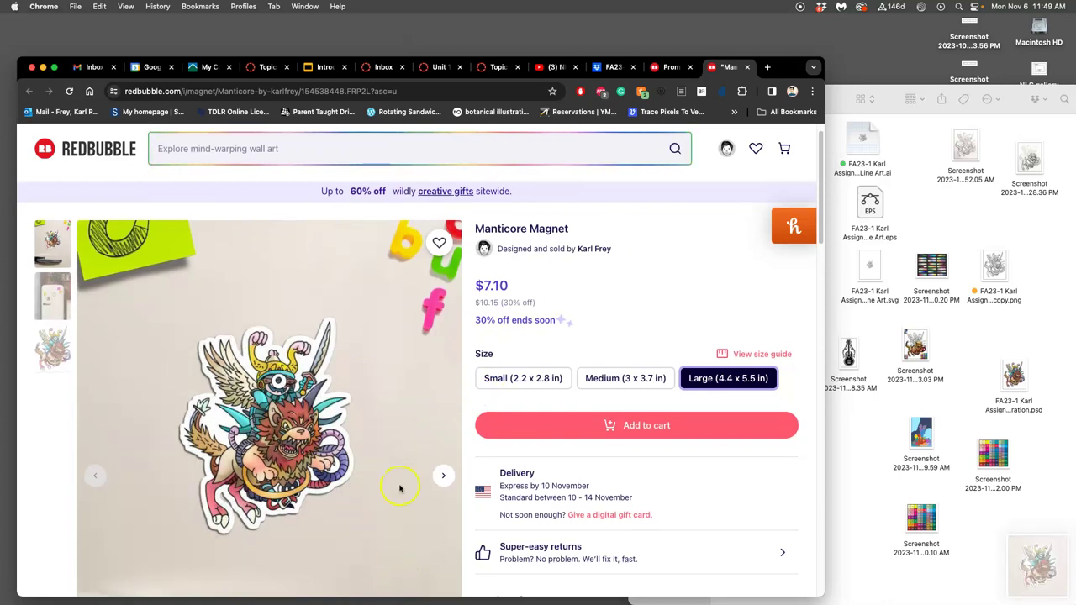
Step: In the Canvas discussion, start editing the Manticore demo post
click(284, 74)
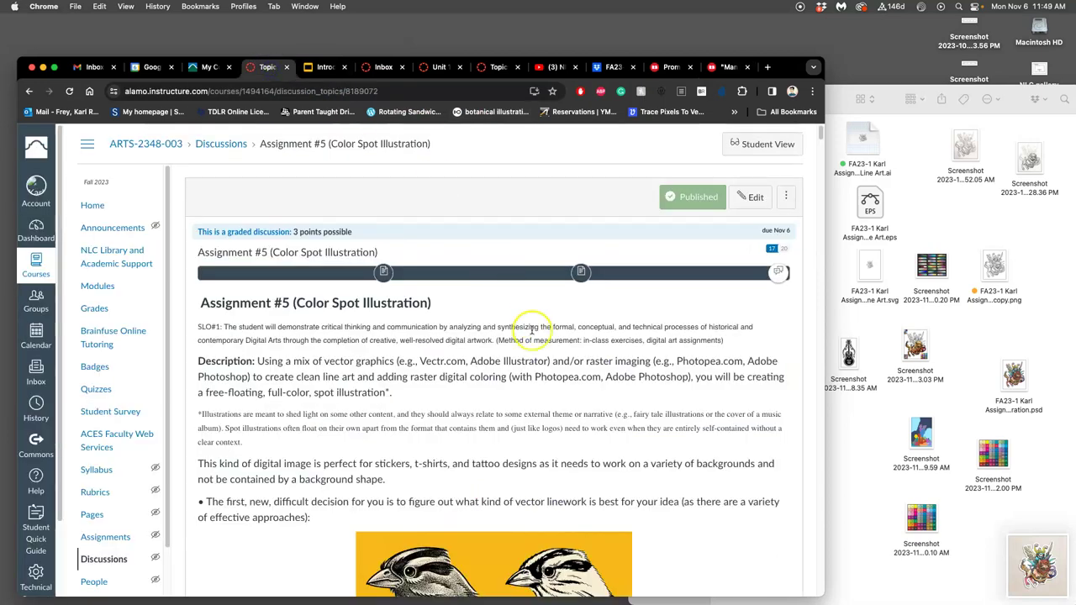
scroll(530, 336, down, 15)
scroll(542, 350, down, 15)
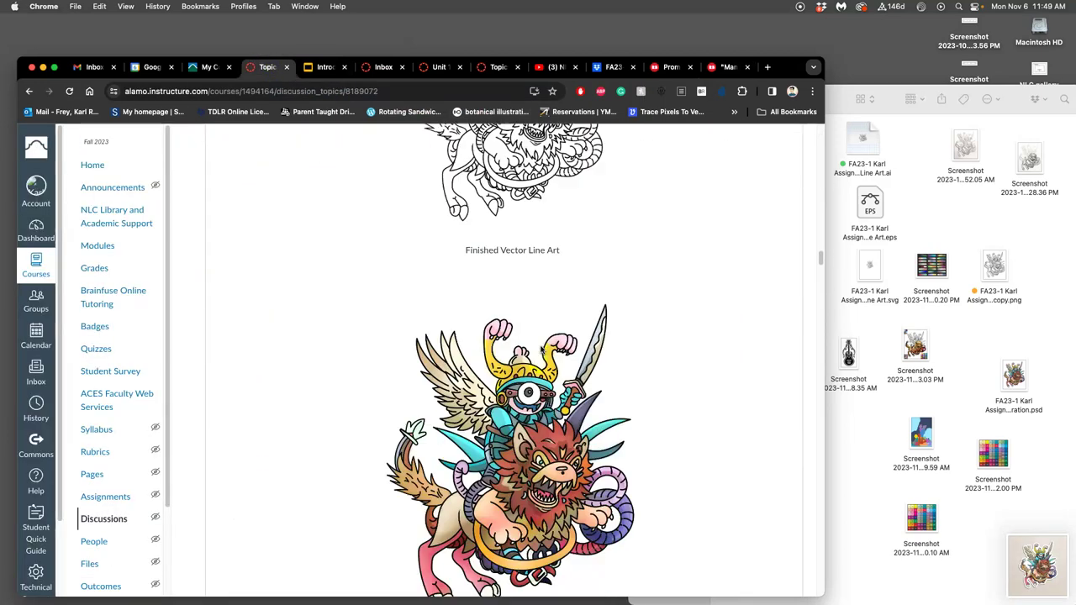
scroll(542, 350, up, 5)
scroll(541, 349, up, 10)
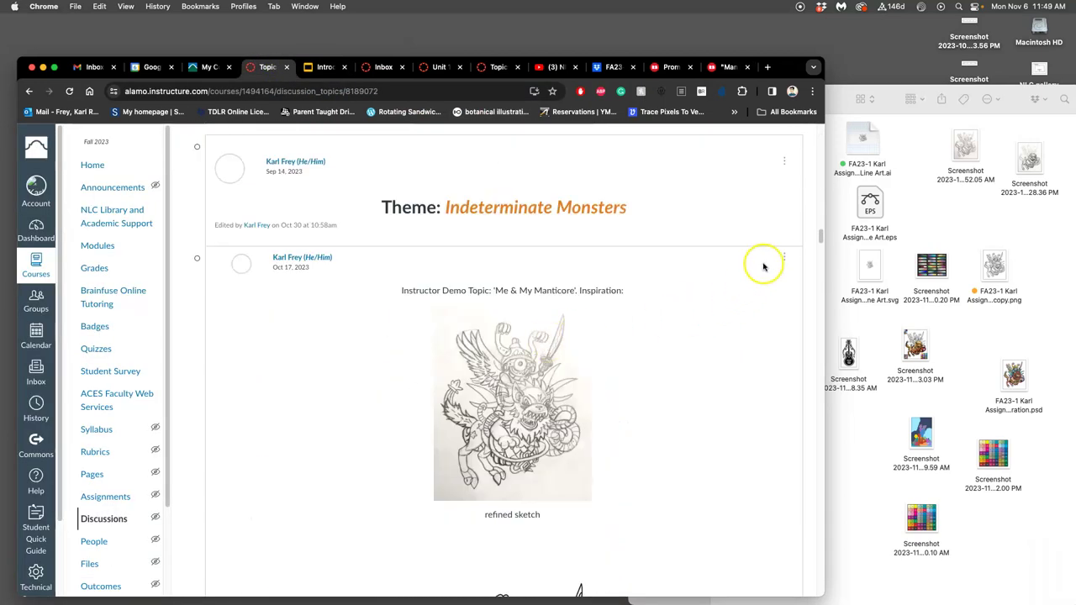
click(785, 259)
click(755, 309)
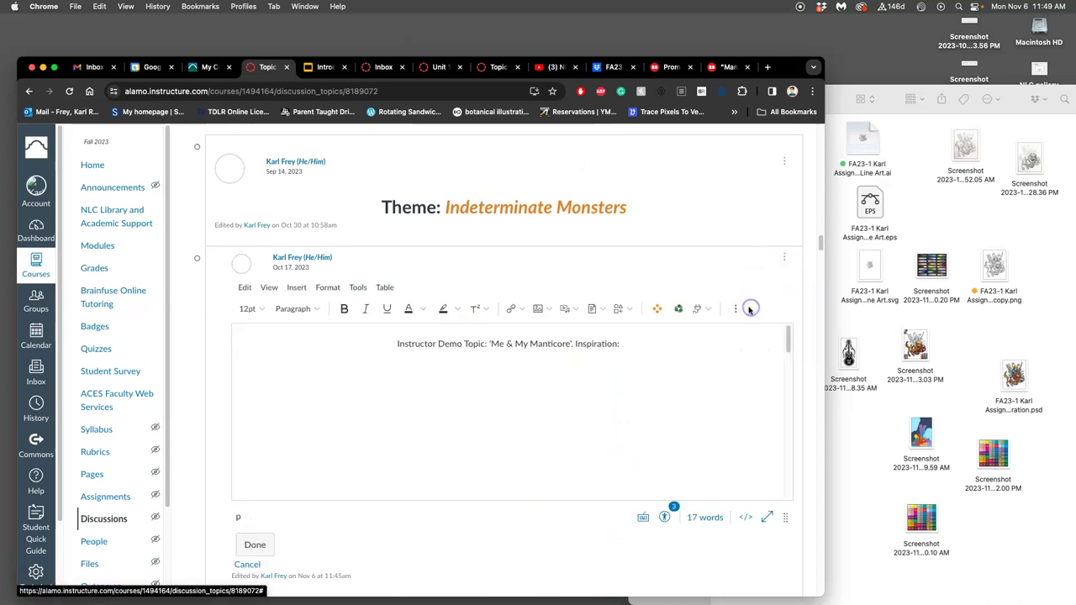
Step: Insert the magnet screenshot below the Photoshop caption, caption it 'Optional Example of a Product sample from Redbubble.com', and save
scroll(580, 421, down, 5)
scroll(580, 421, down, 10)
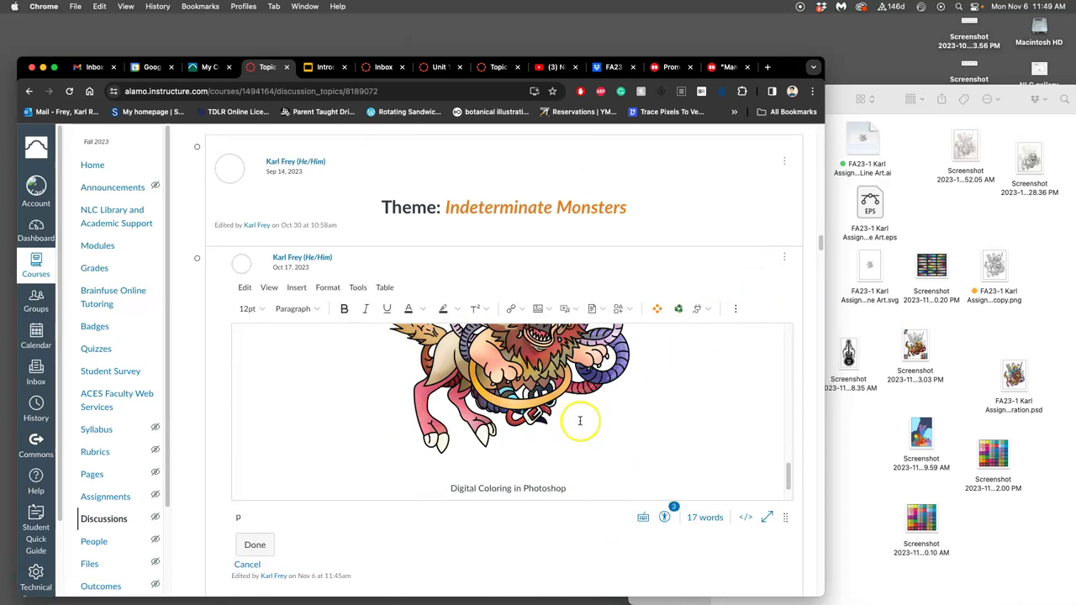
click(561, 460)
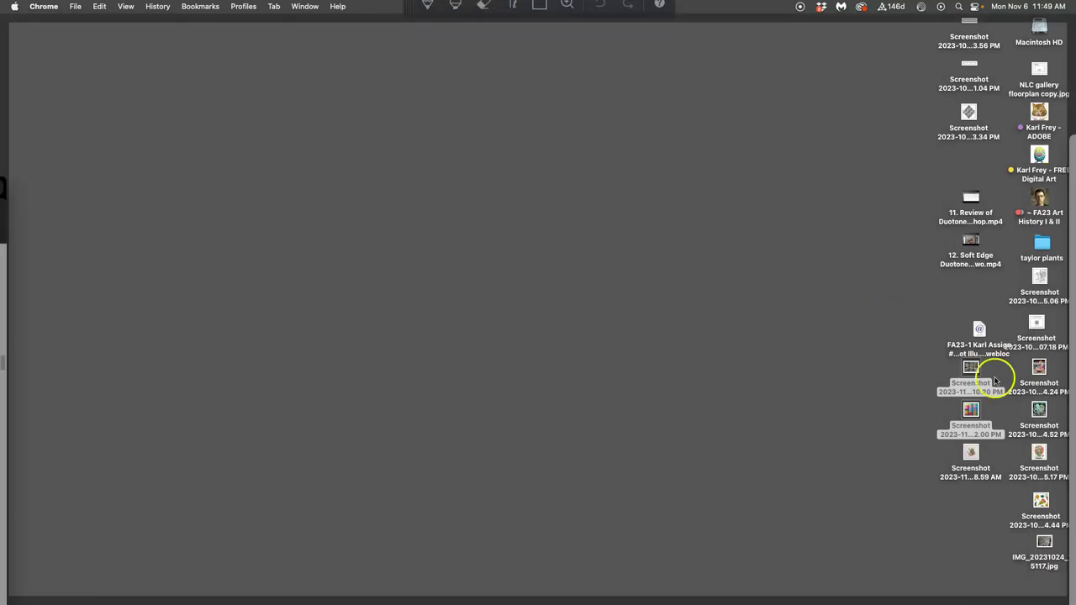
drag(992, 377, 522, 462)
scroll(543, 462, down, 3)
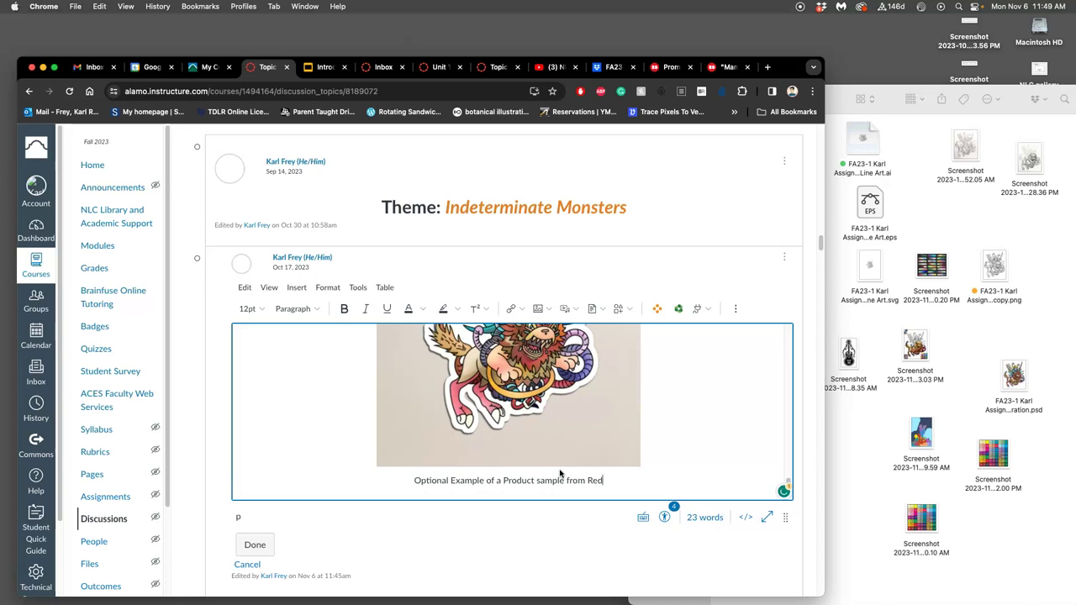
text(ble)
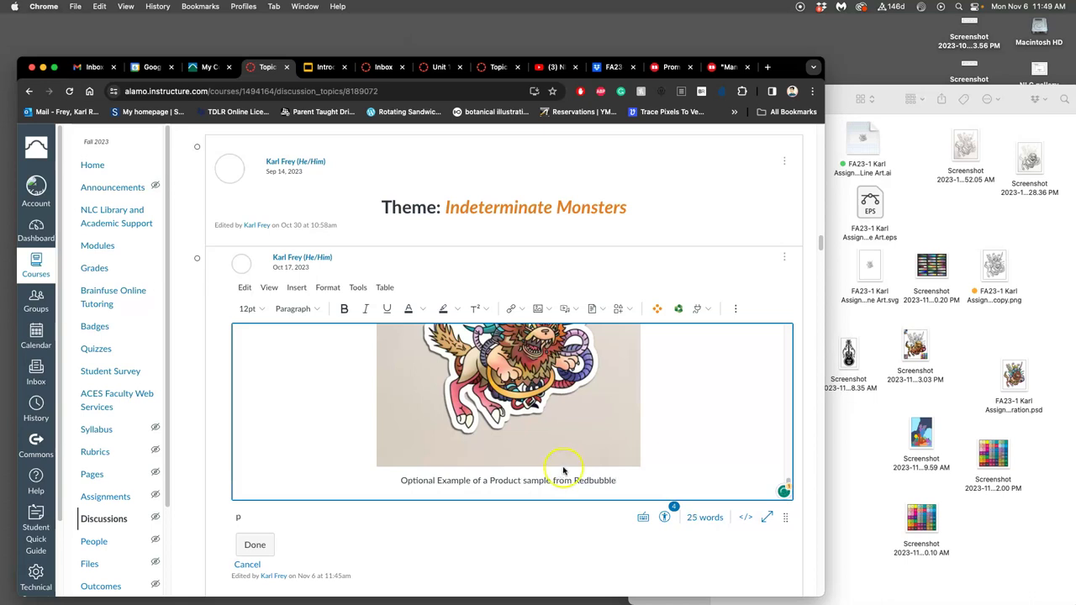
text(.com)
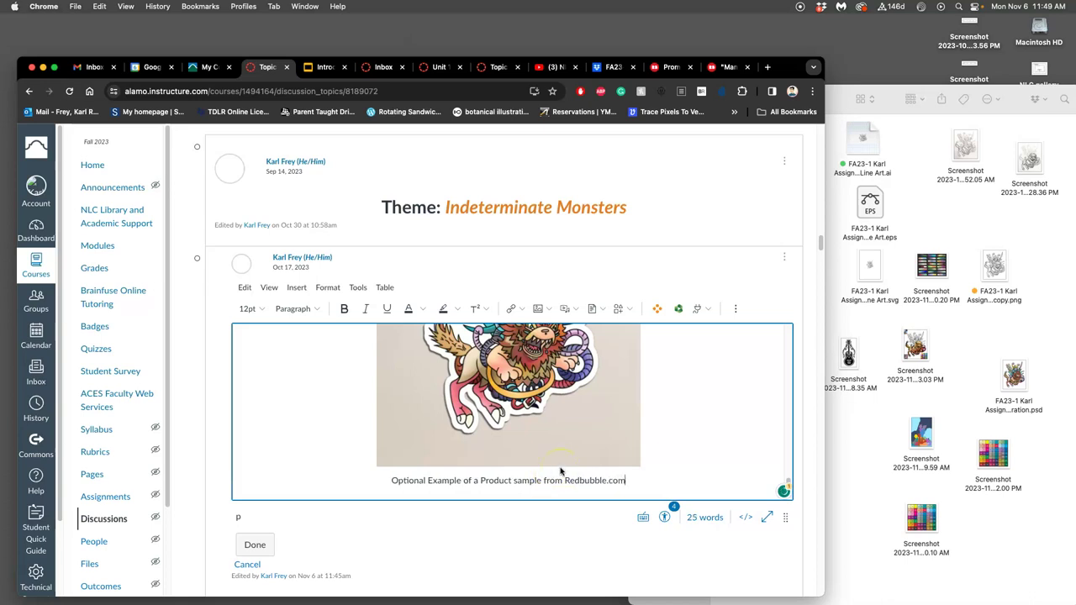
click(254, 545)
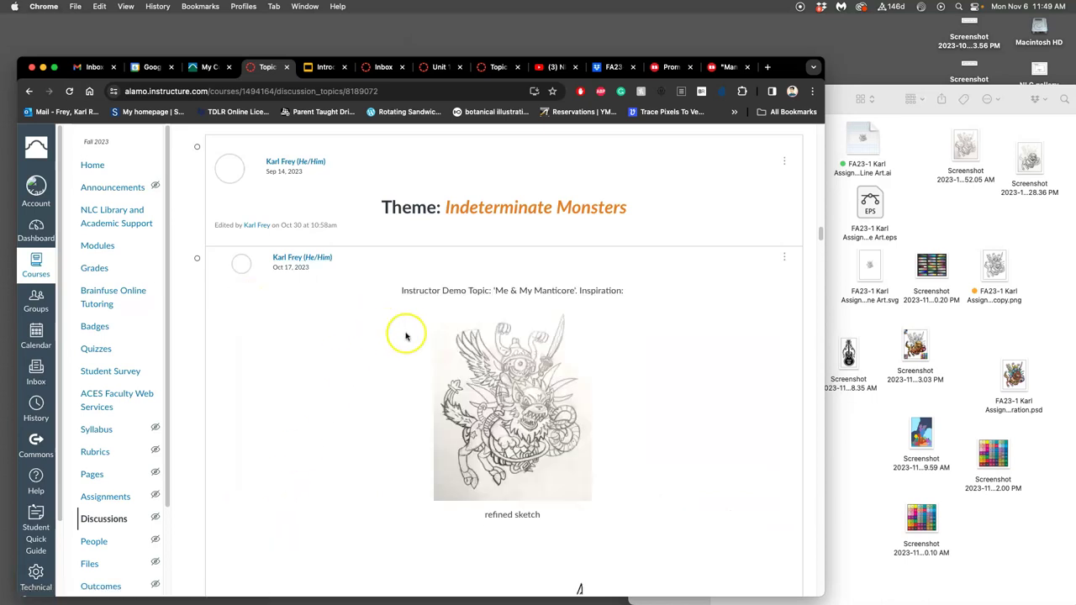
scroll(495, 357, down, 15)
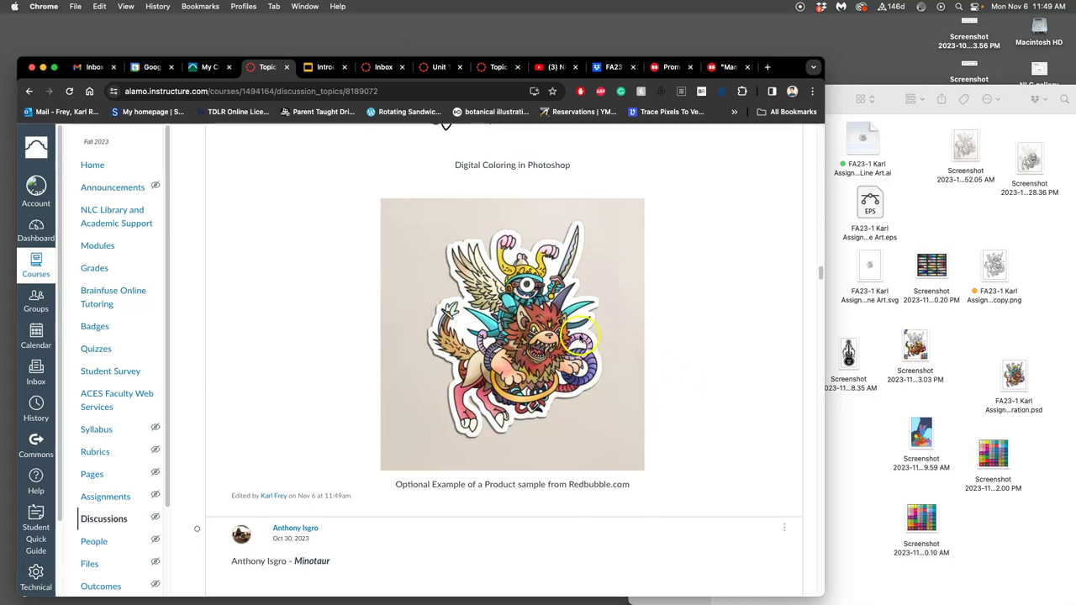
scroll(580, 341, up, 5)
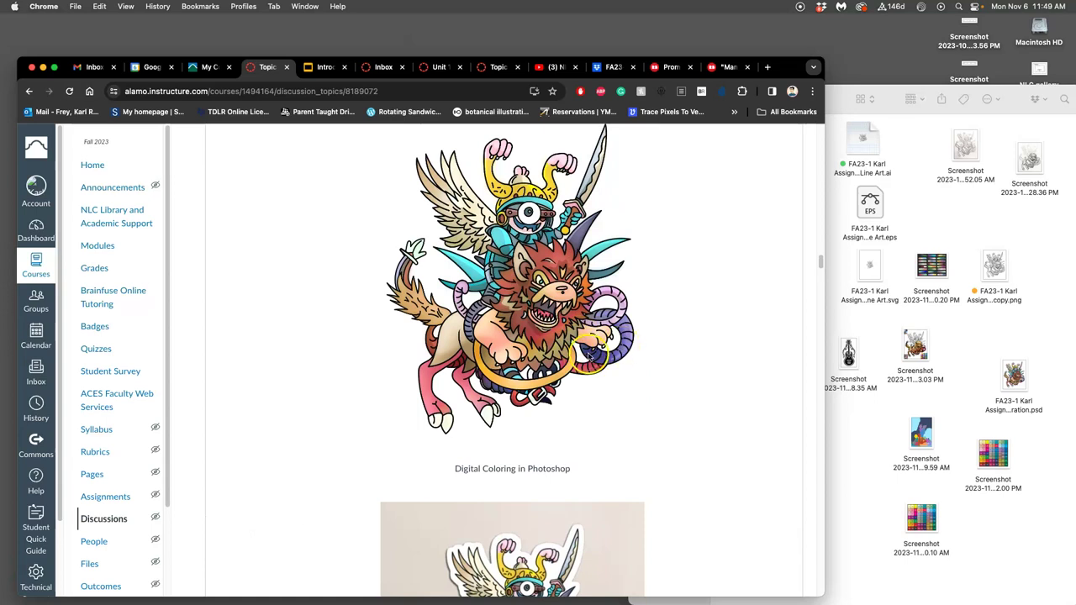
key(super+equal)
key(super+equal)
key(super+equal)
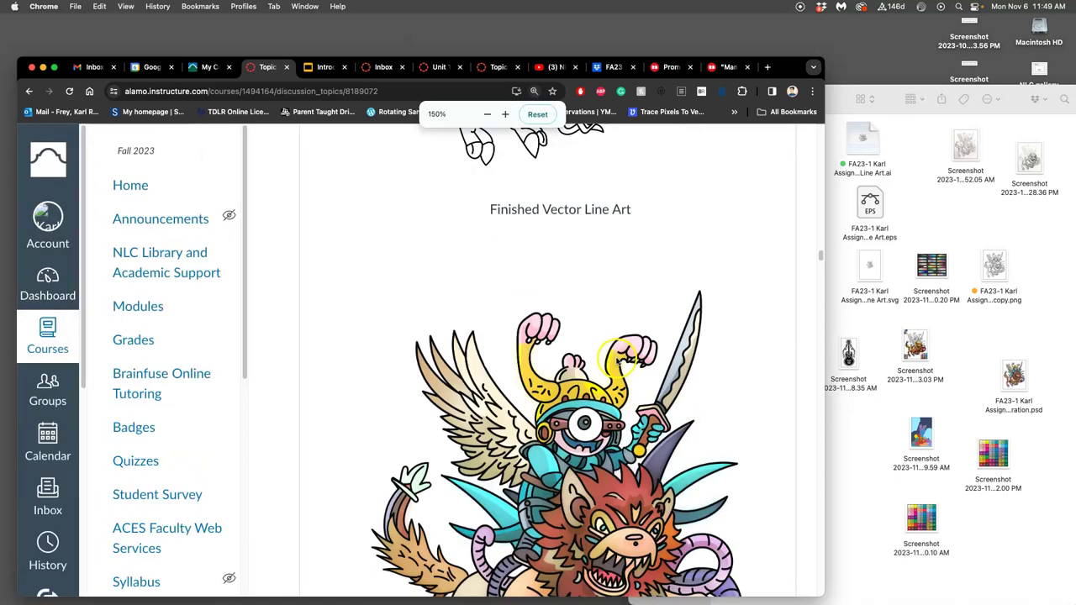
scroll(618, 357, down, 2)
scroll(330, 210, up, 8)
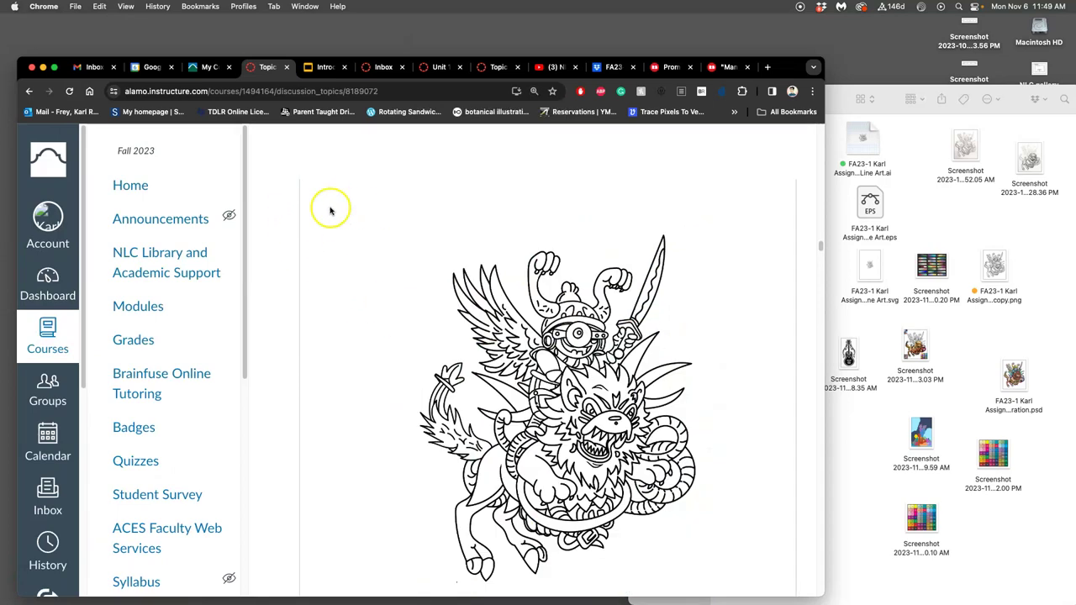
click(124, 151)
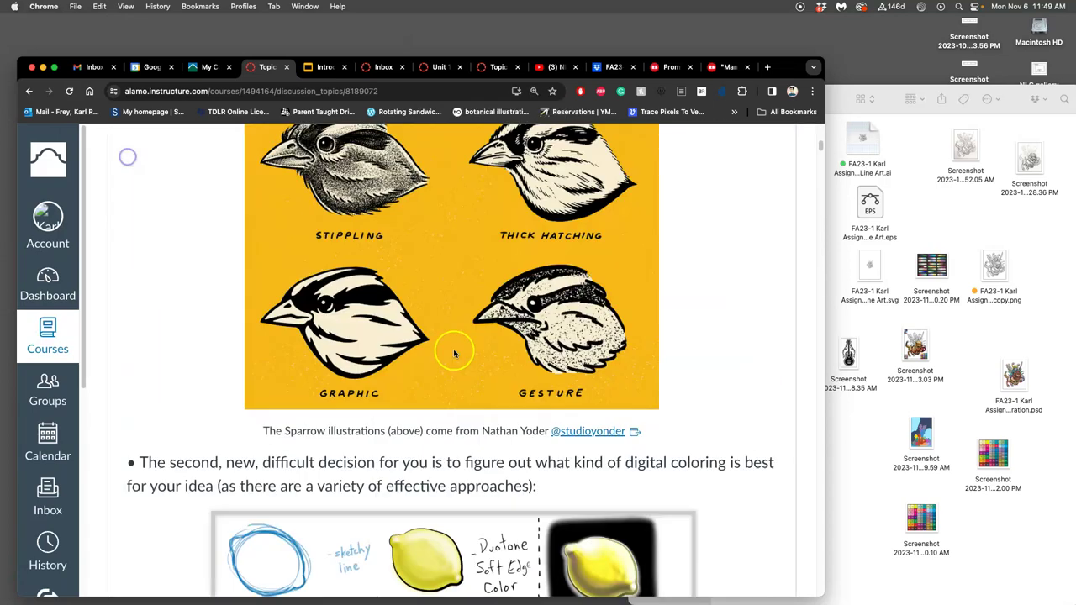
scroll(454, 353, down, 20)
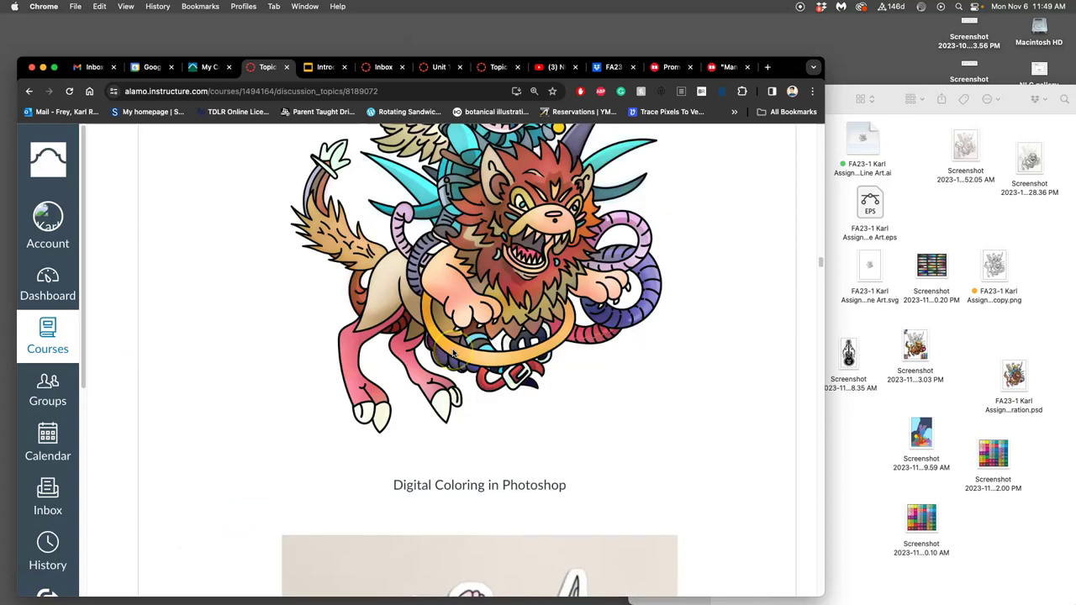
scroll(452, 354, up, 3)
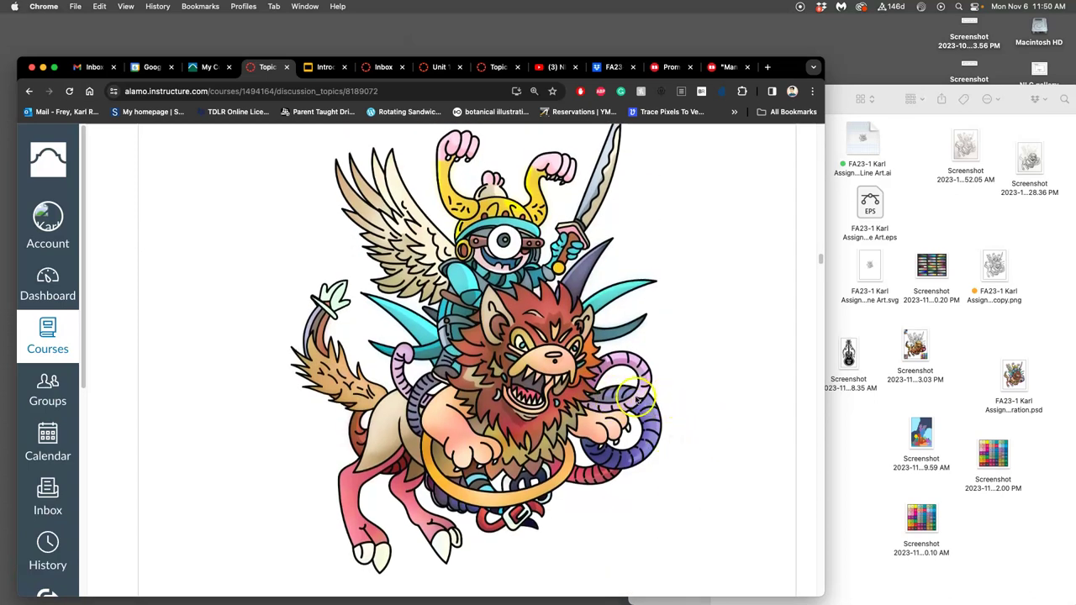
key(super+equal)
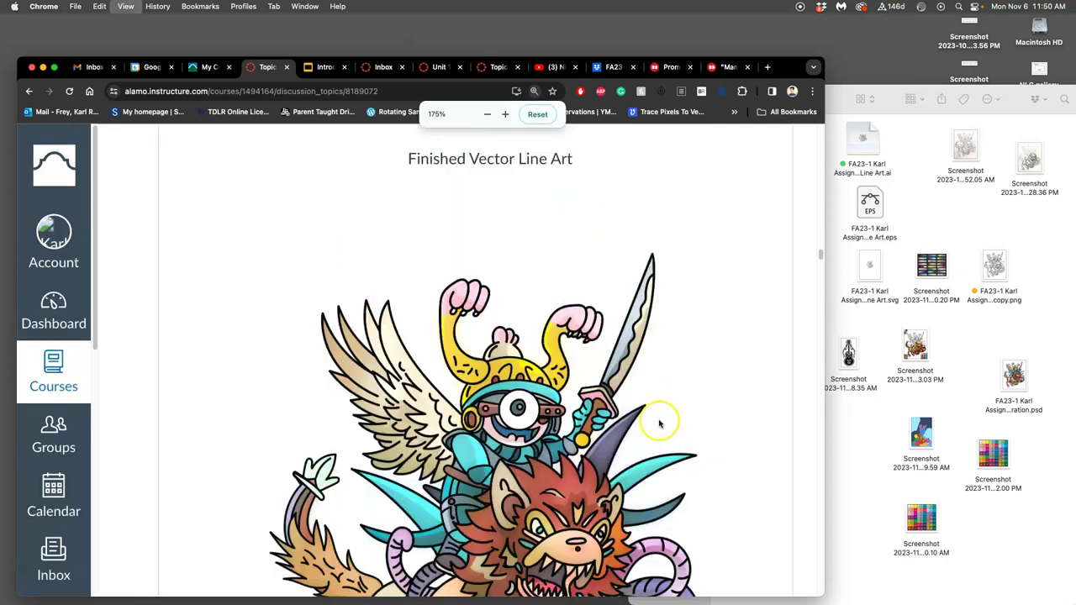
key(super+equal)
scroll(662, 420, down, 5)
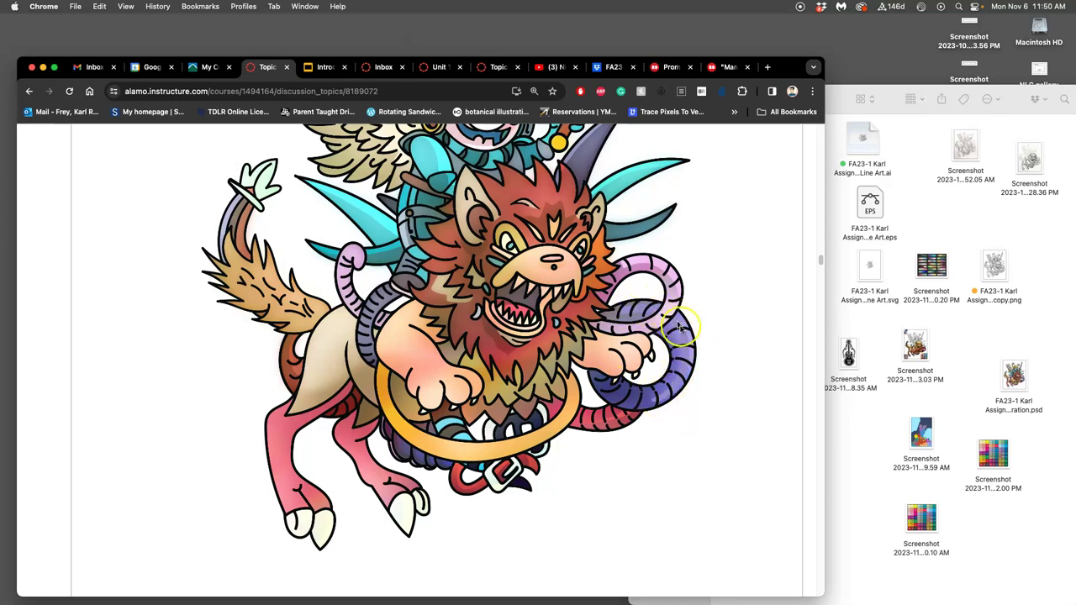
scroll(649, 355, up, 4)
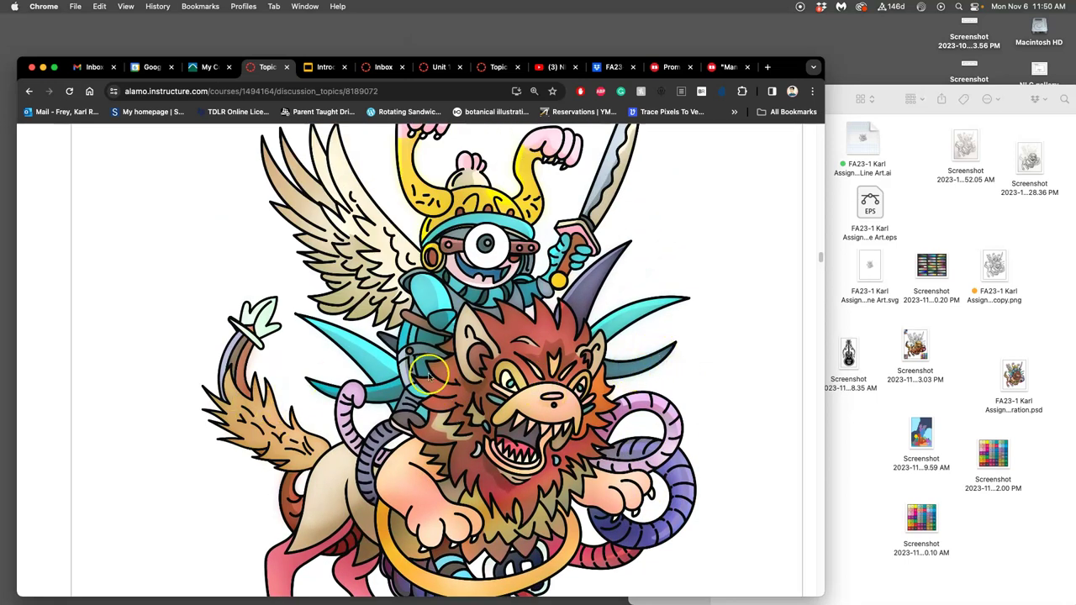
scroll(429, 374, up, 2)
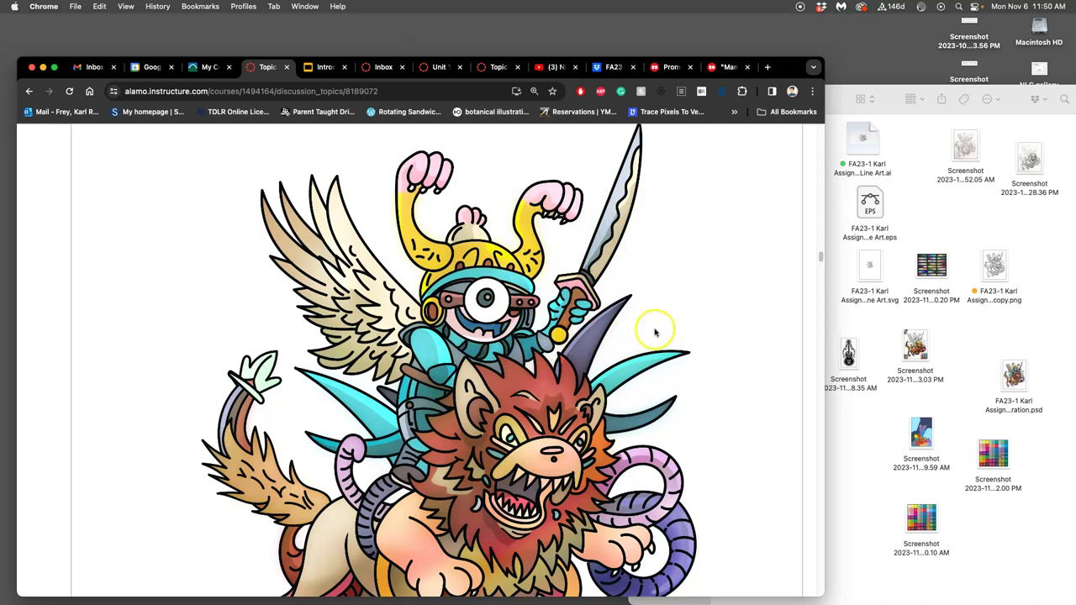
key(super+minus)
scroll(648, 319, down, 1)
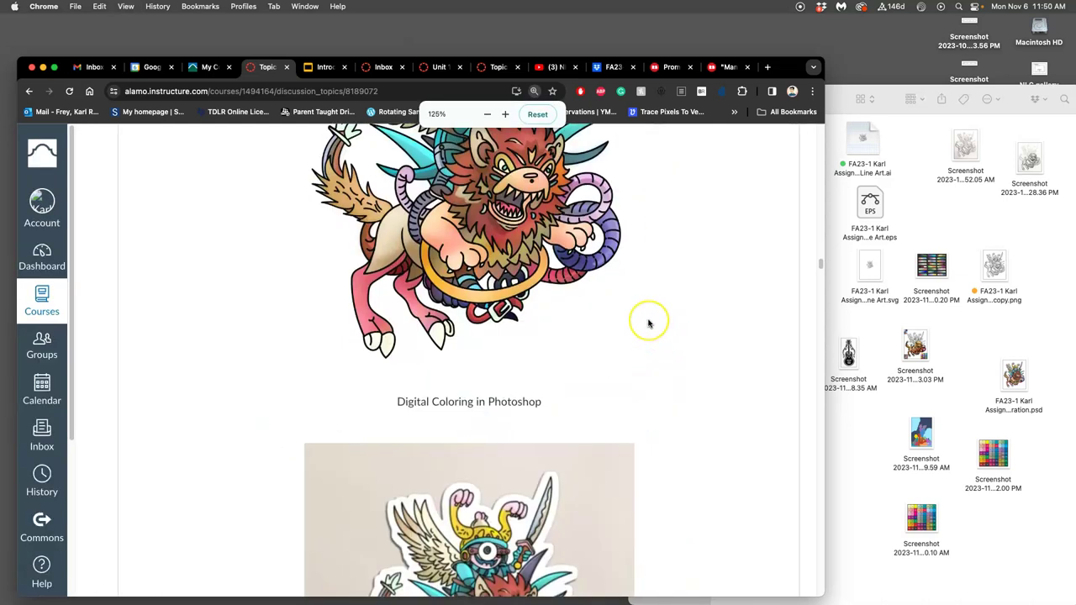
scroll(648, 322, down, 5)
scroll(648, 323, down, 3)
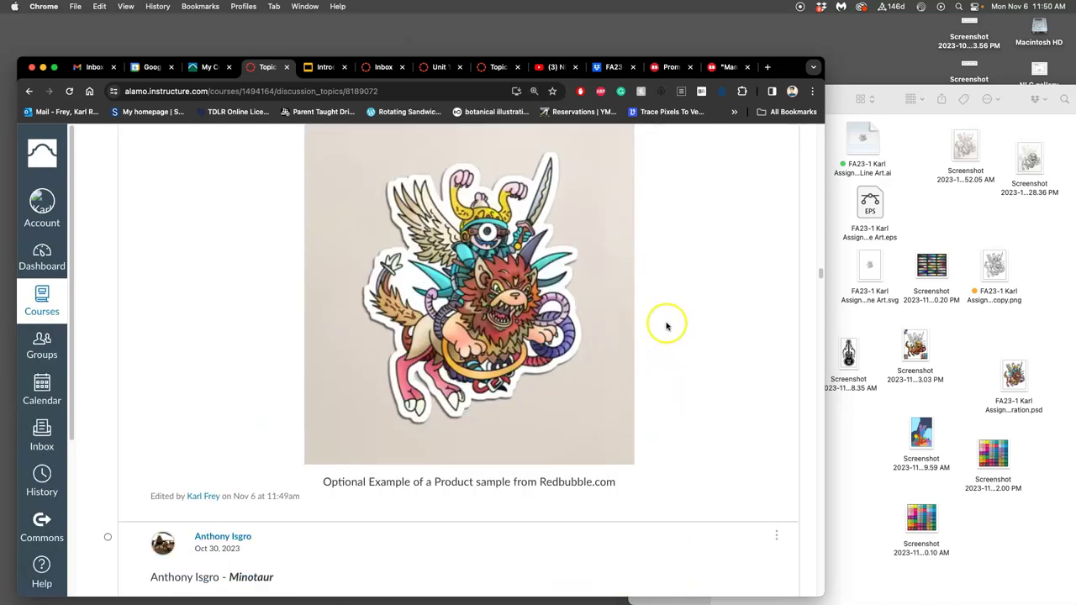
scroll(664, 327, up, 3)
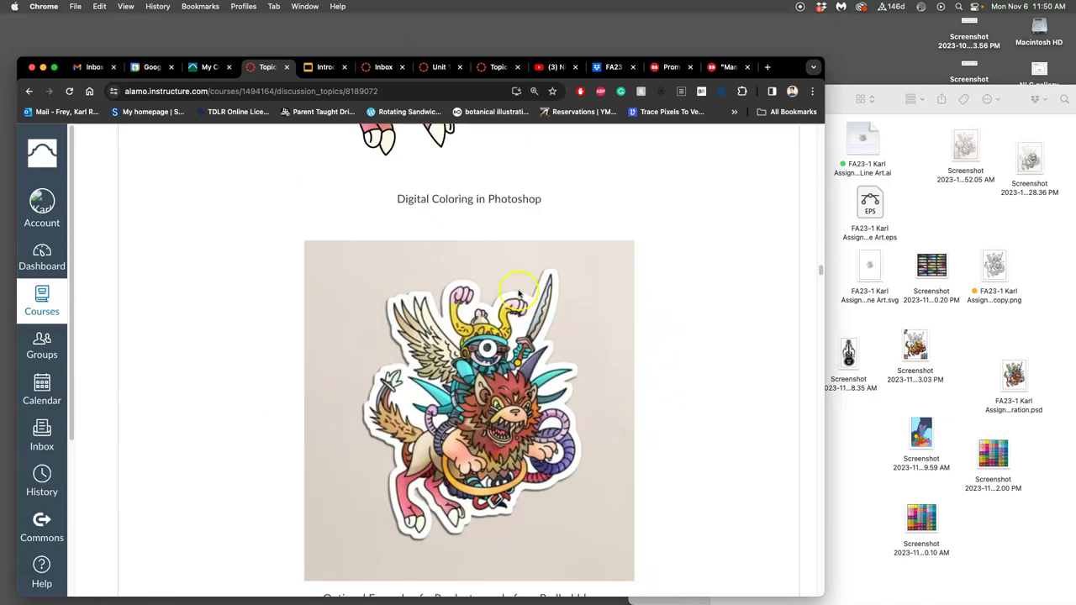
Step: Move the 8.59 AM magnet screenshot from the desktop into the Assign 5 folder
click(971, 347)
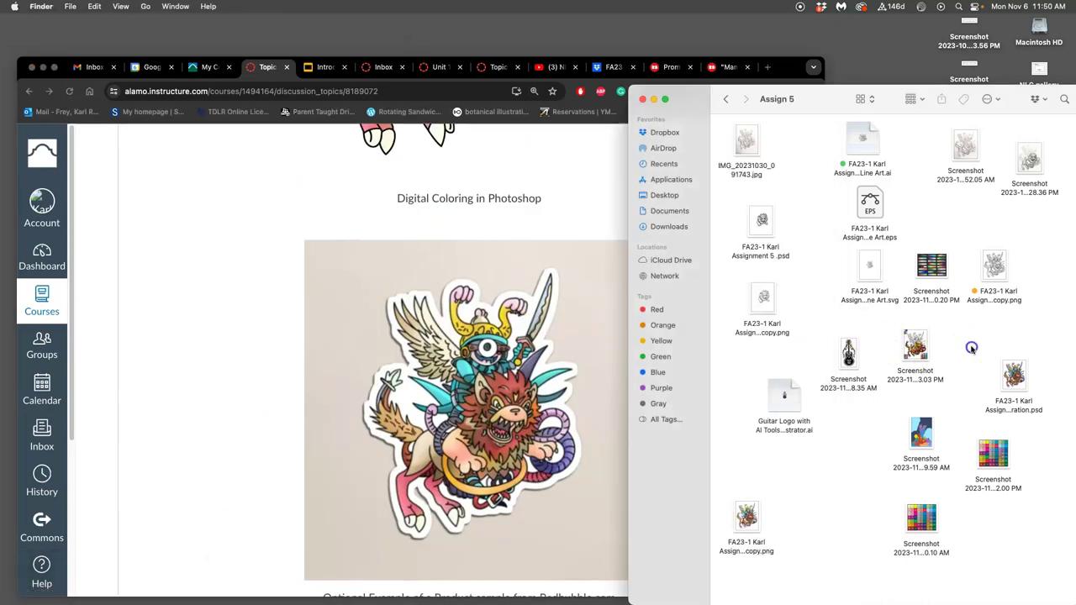
drag(934, 84, 718, 84)
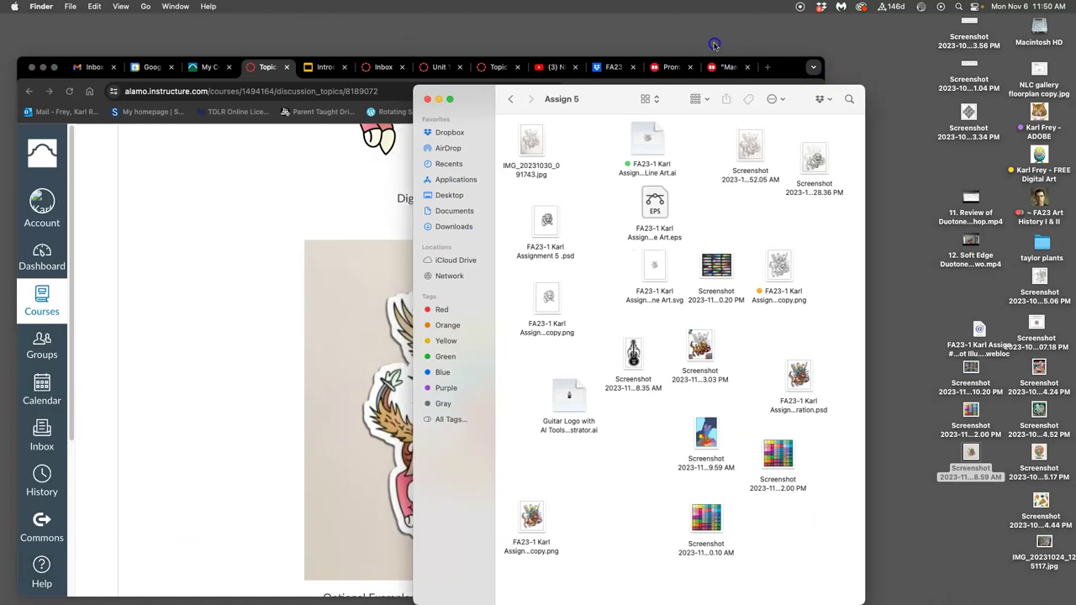
drag(968, 451, 624, 463)
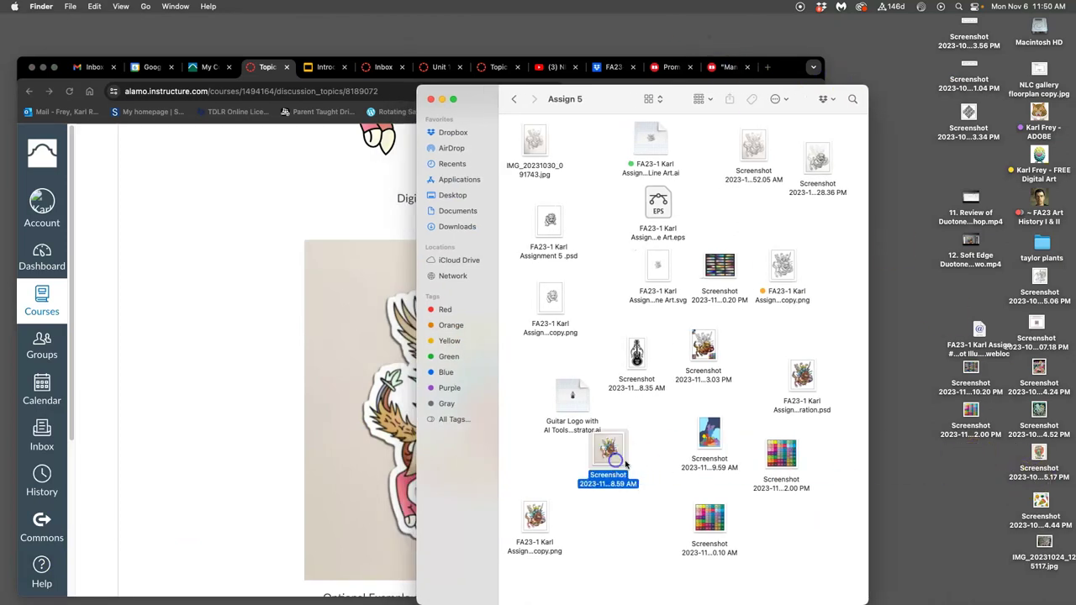
Step: Close the Assign 5 folder window
click(333, 279)
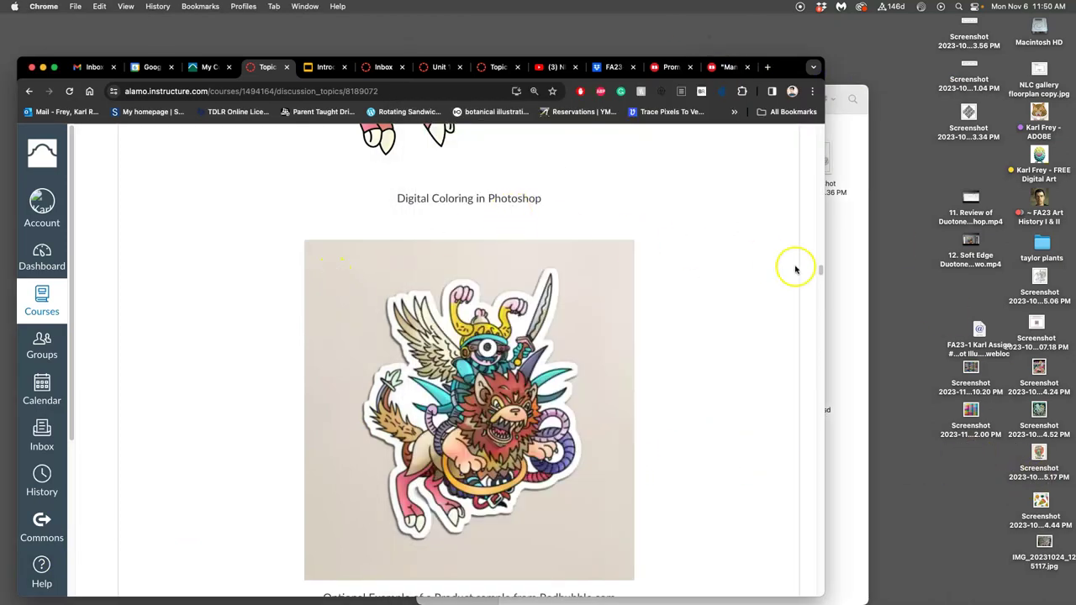
click(849, 282)
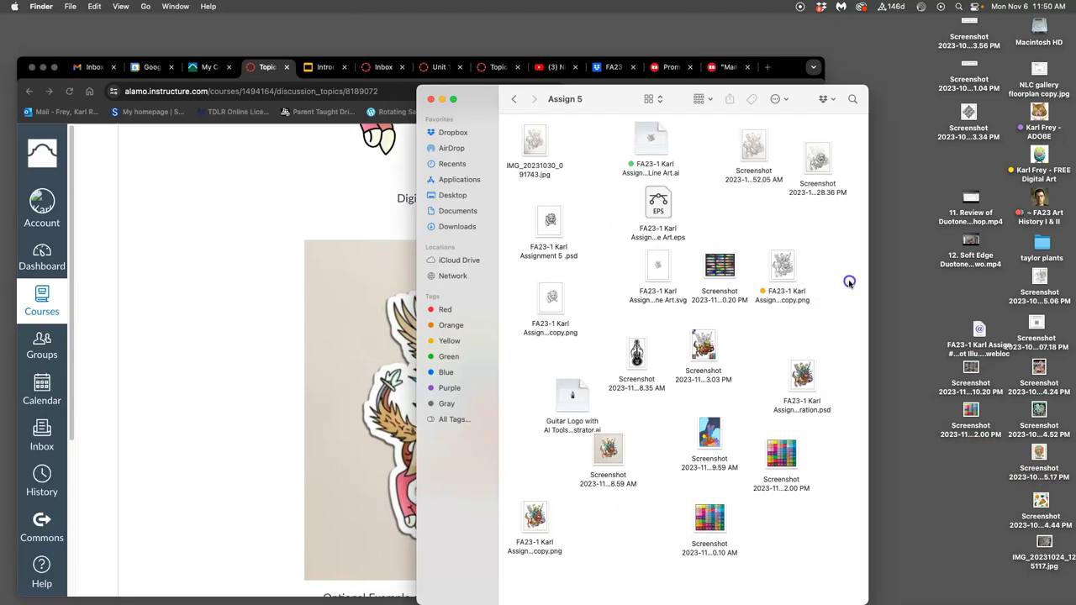
click(430, 101)
scroll(521, 292, up, 2)
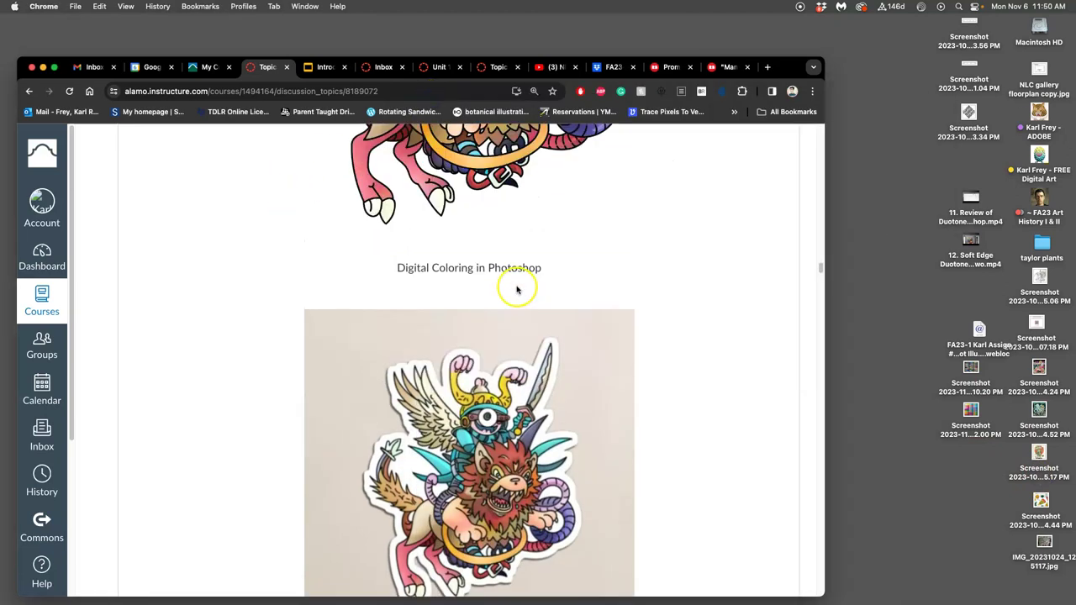